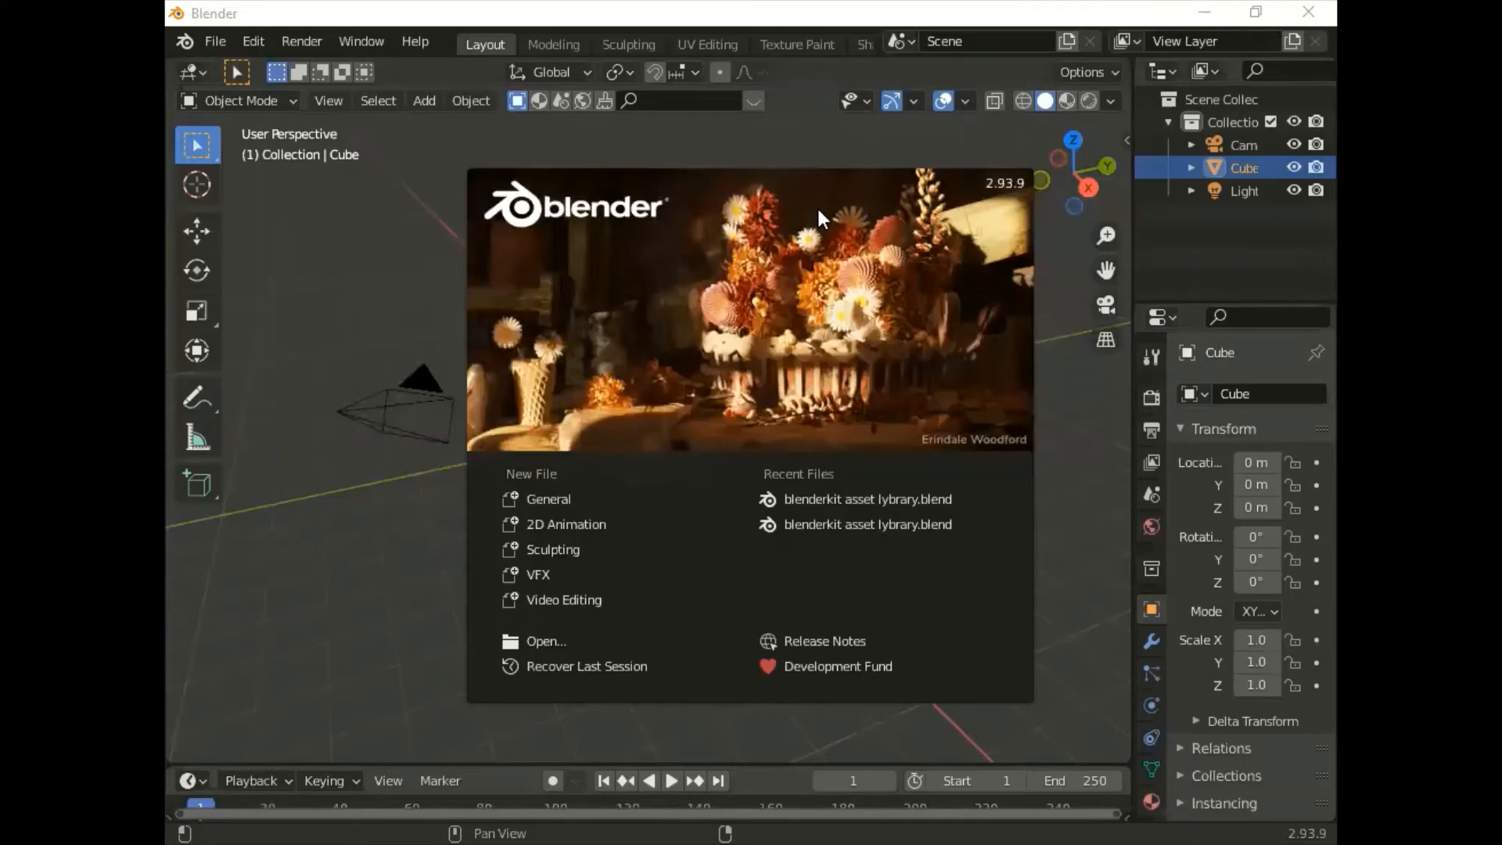
Step: Delete the default cube, camera and light from the scene
{"action": "left_click", "coordinate": [399, 551]}
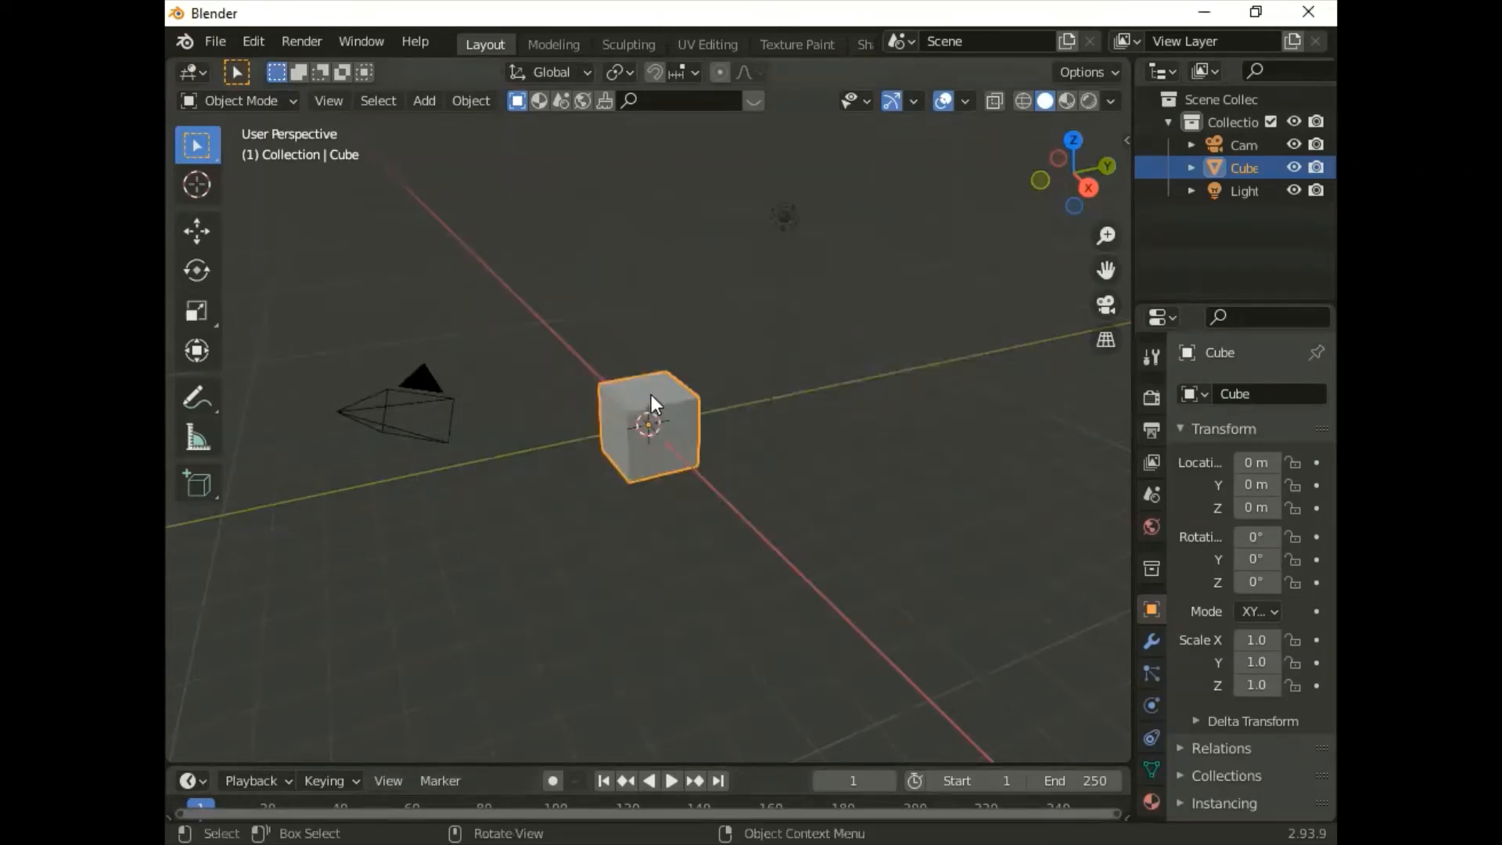
{"action": "key", "text": "Delete"}
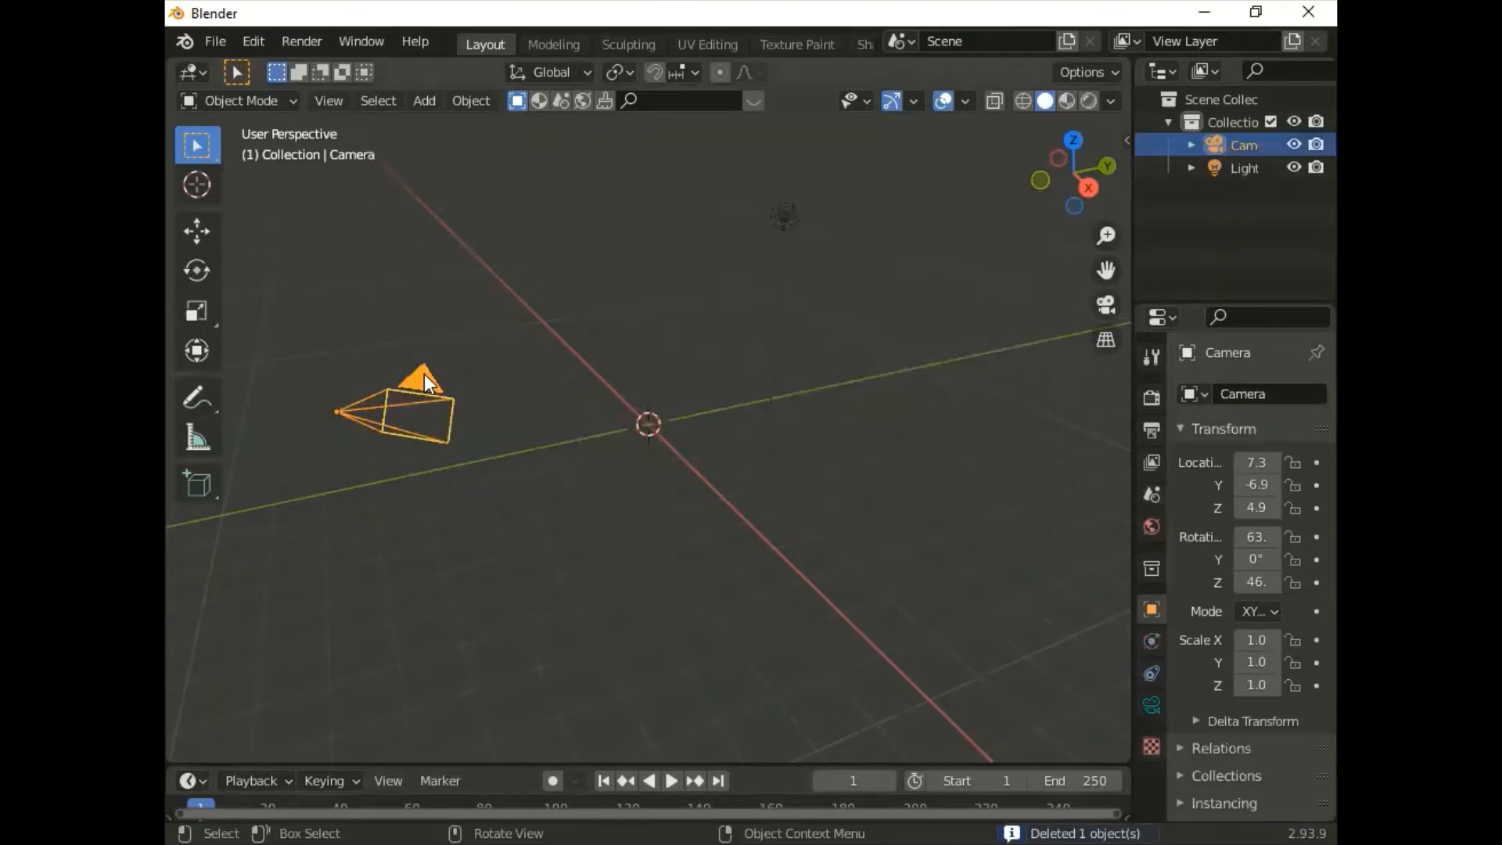
{"action": "key", "text": "Delete"}
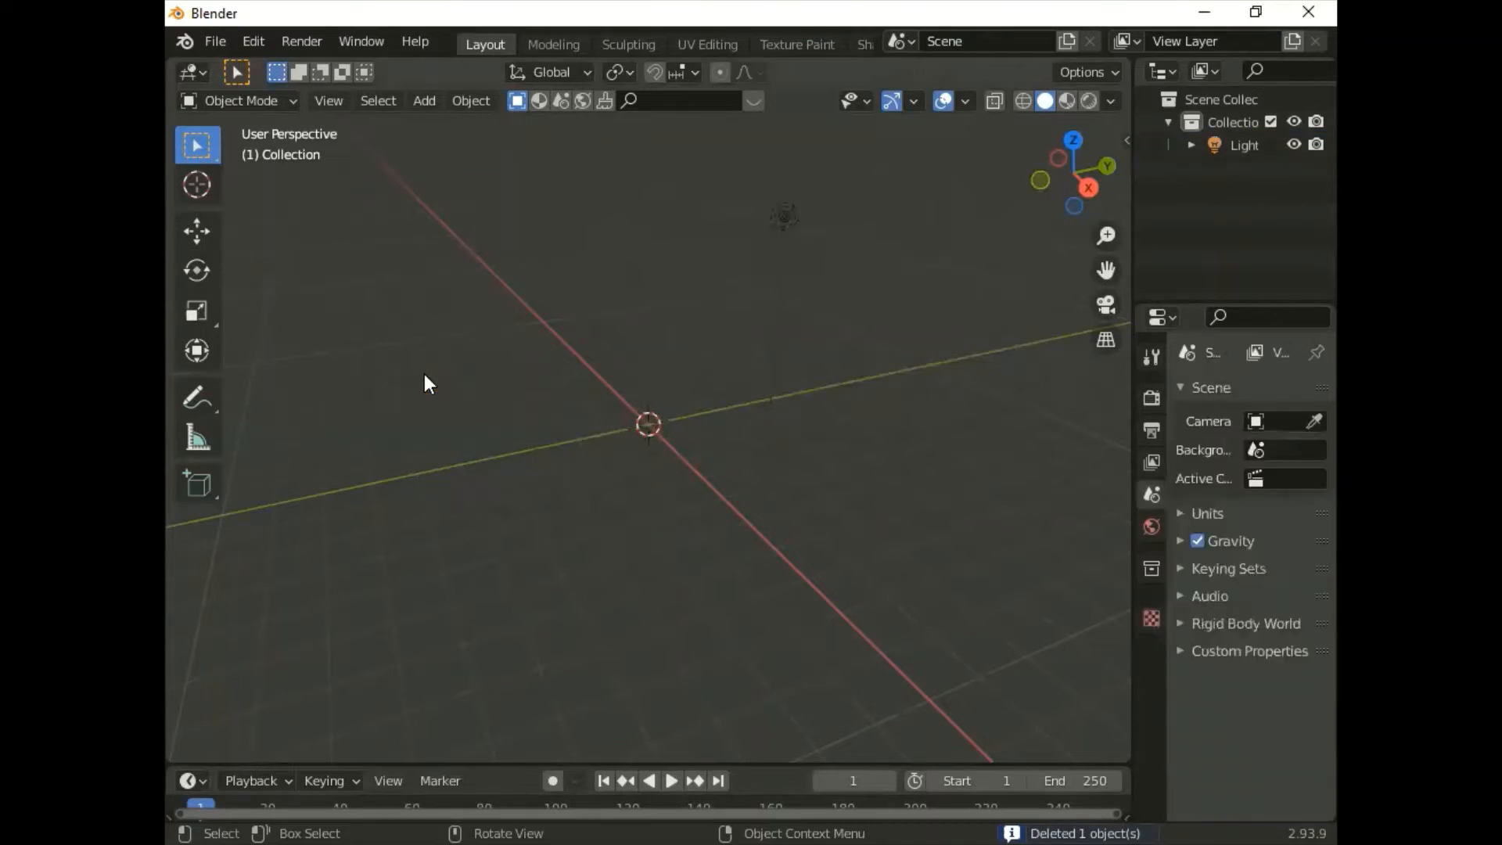
{"action": "left_click", "coordinate": [784, 218]}
{"action": "key", "text": "Delete"}
Step: Show the BlenderKit search settings for models and enable the Free first search filter
{"action": "key", "text": "n"}
{"action": "left_click", "coordinate": [1118, 249]}
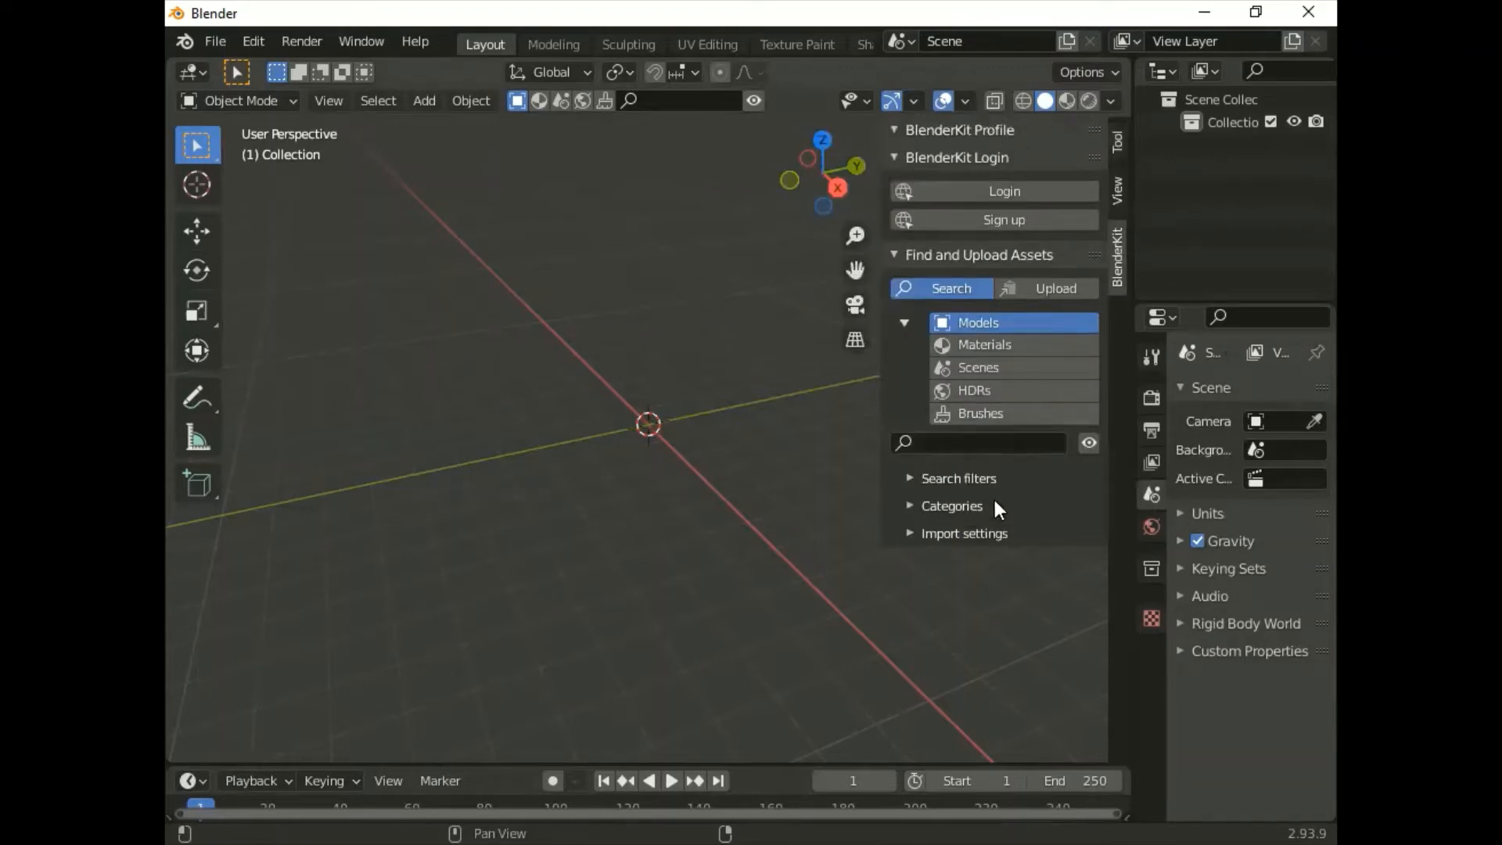
{"action": "left_click", "coordinate": [905, 474]}
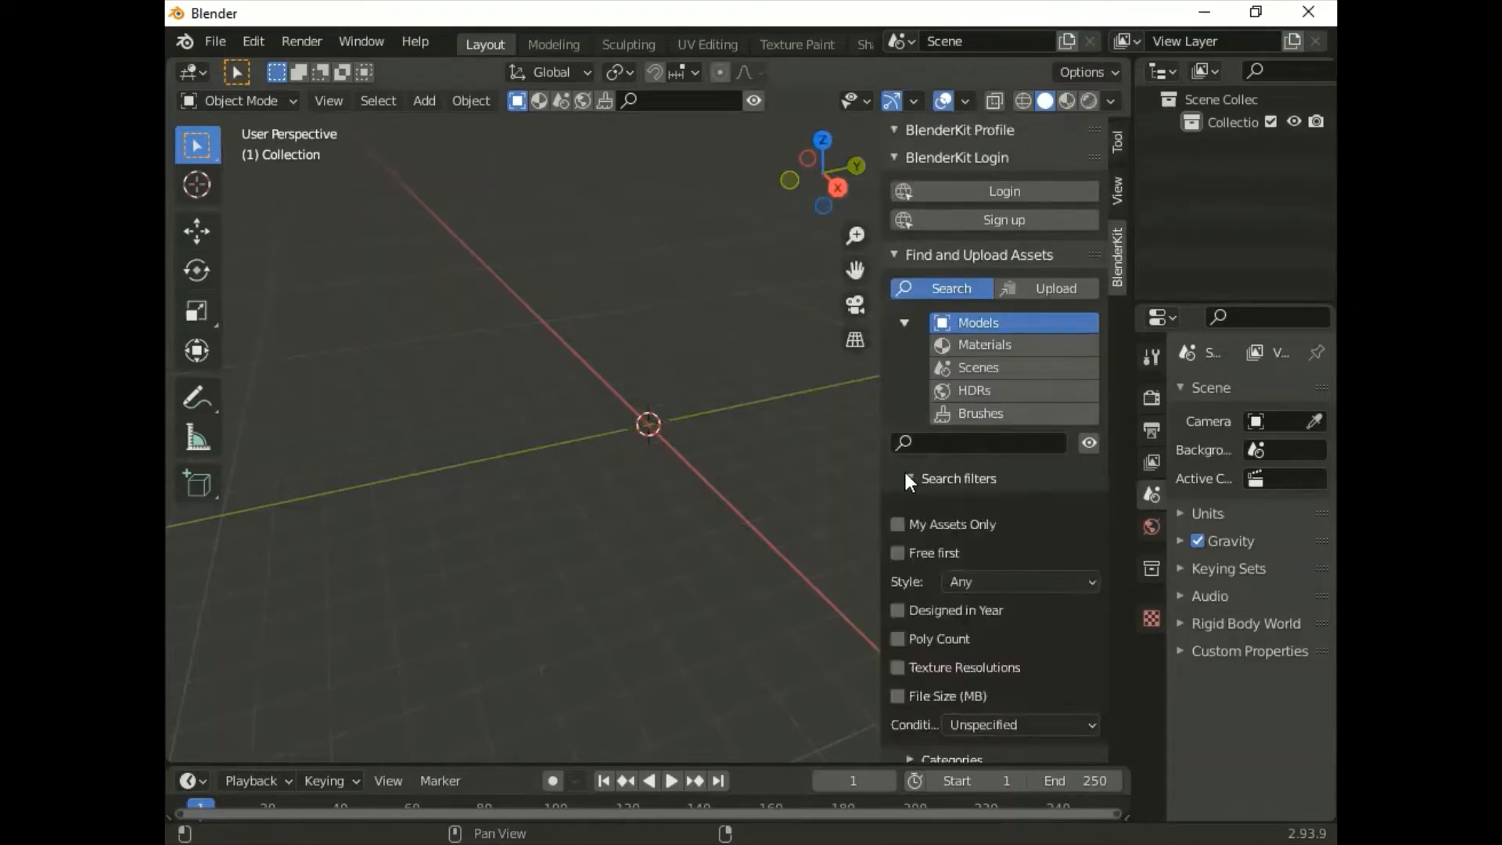
{"action": "left_click", "coordinate": [897, 552]}
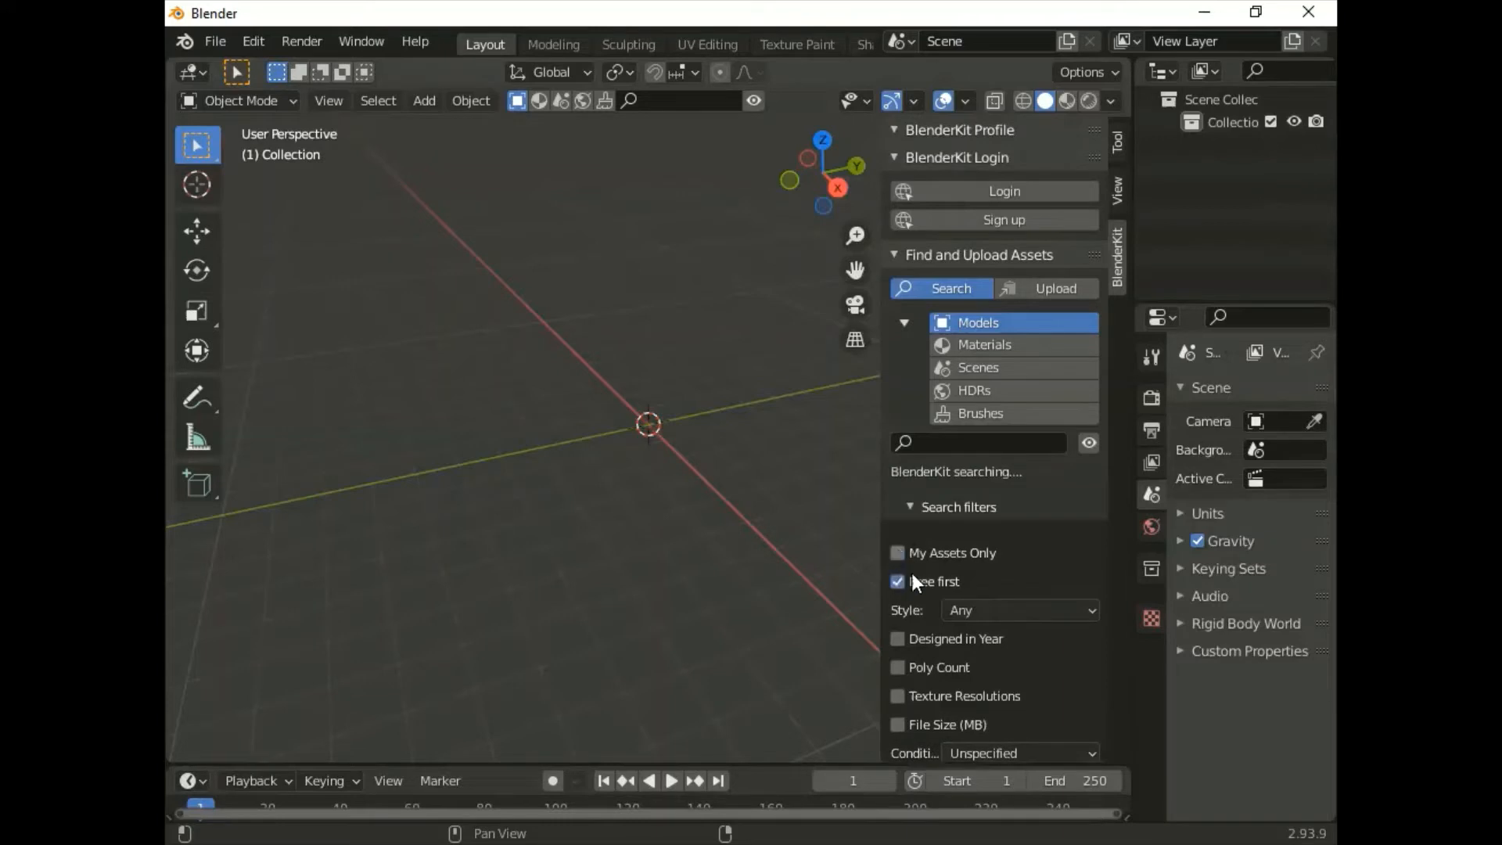
Step: Set the BlenderKit import method to Link and hide the add-on's settings from the viewport
{"action": "scroll", "coordinate": [977, 625], "scroll_direction": "down", "scroll_amount": 1}
{"action": "scroll", "coordinate": [1062, 739], "scroll_direction": "down", "scroll_amount": 1}
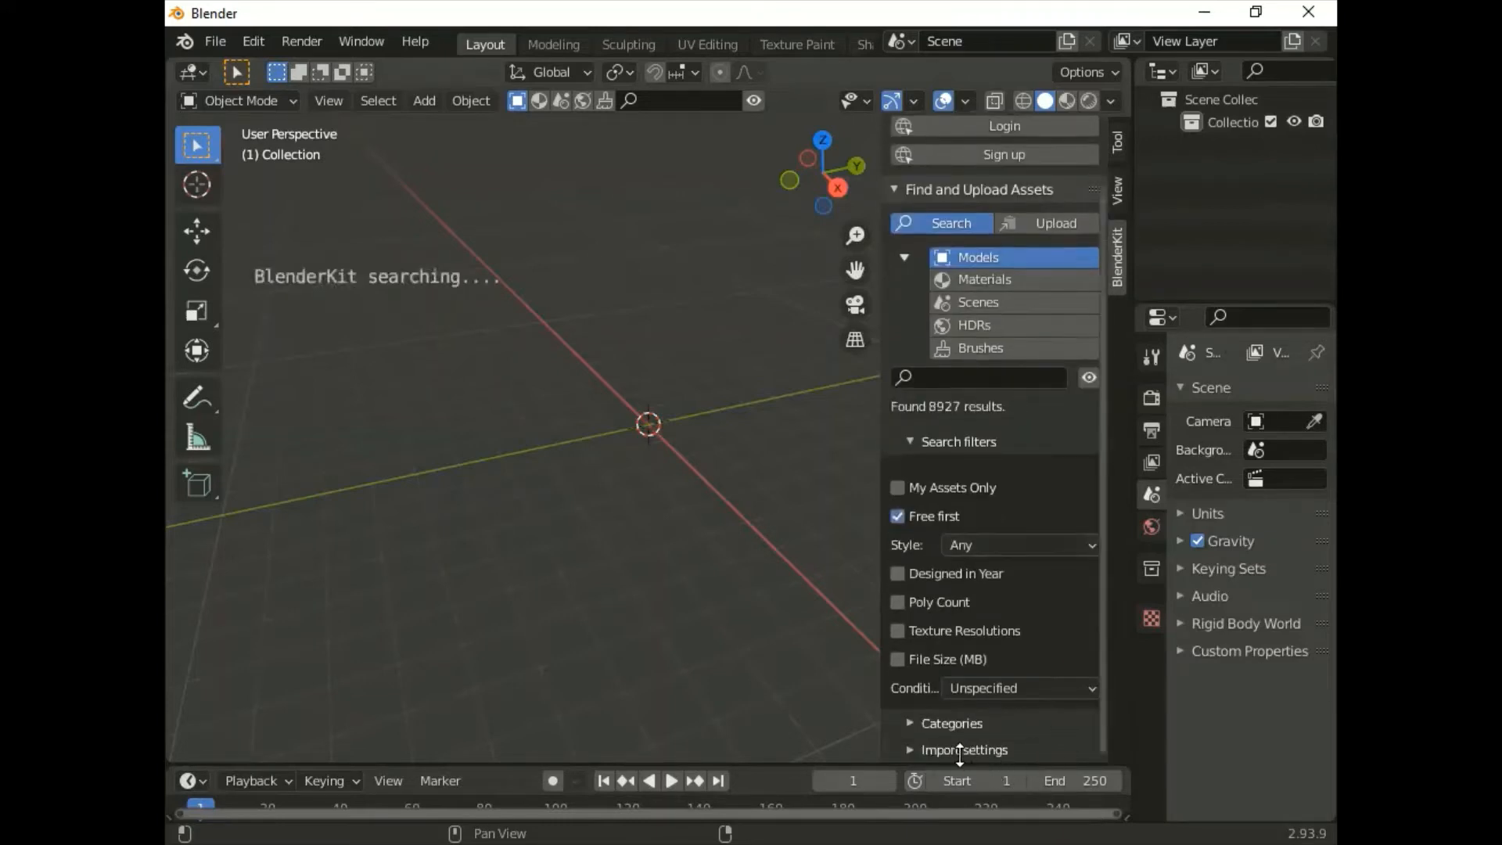
{"action": "left_click", "coordinate": [910, 750]}
{"action": "scroll", "coordinate": [948, 728], "scroll_direction": "down", "scroll_amount": 5}
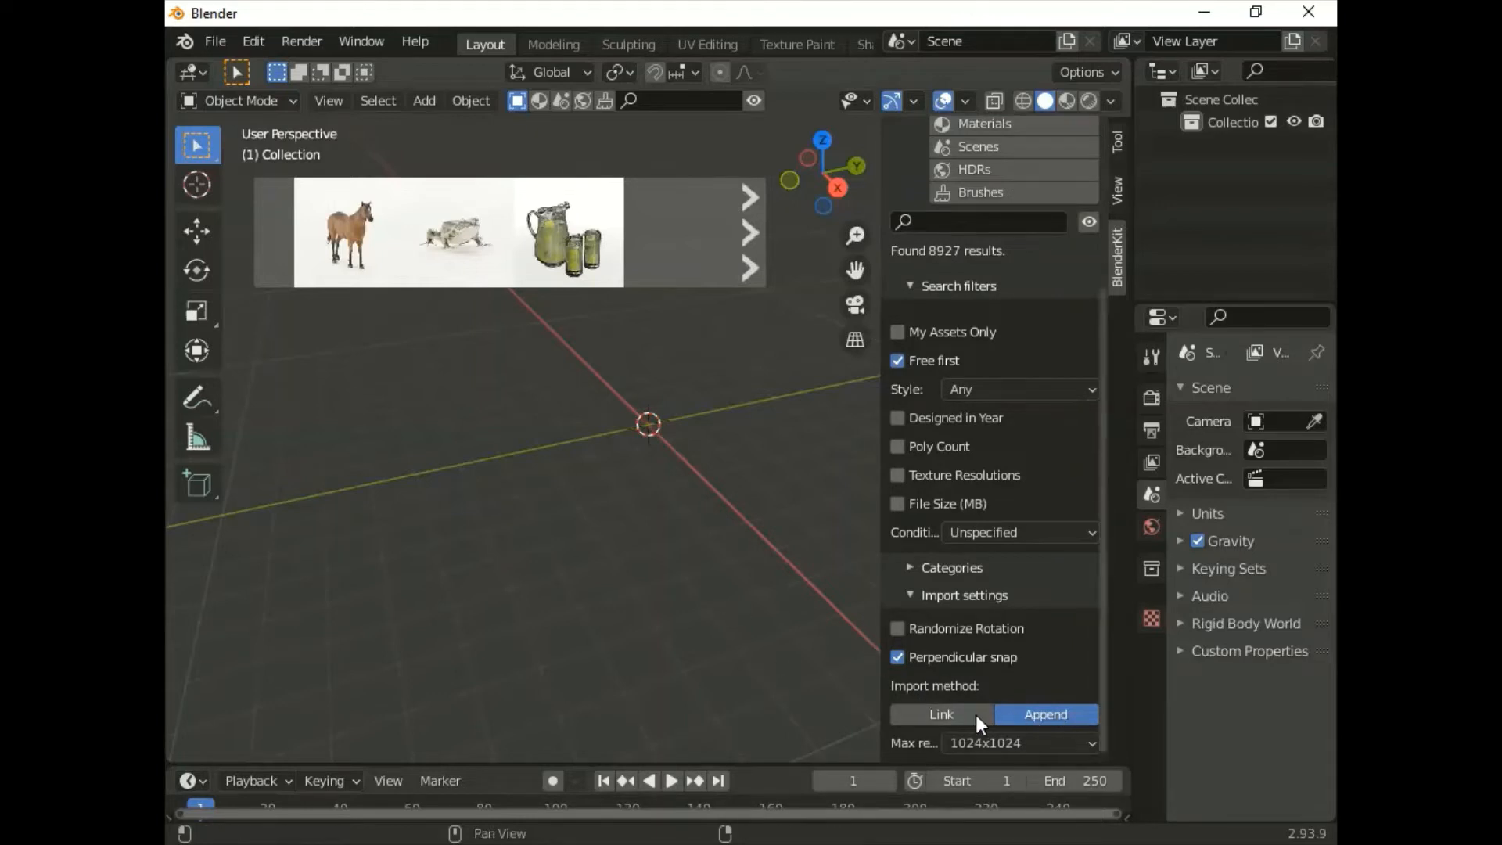
{"action": "left_click", "coordinate": [921, 714]}
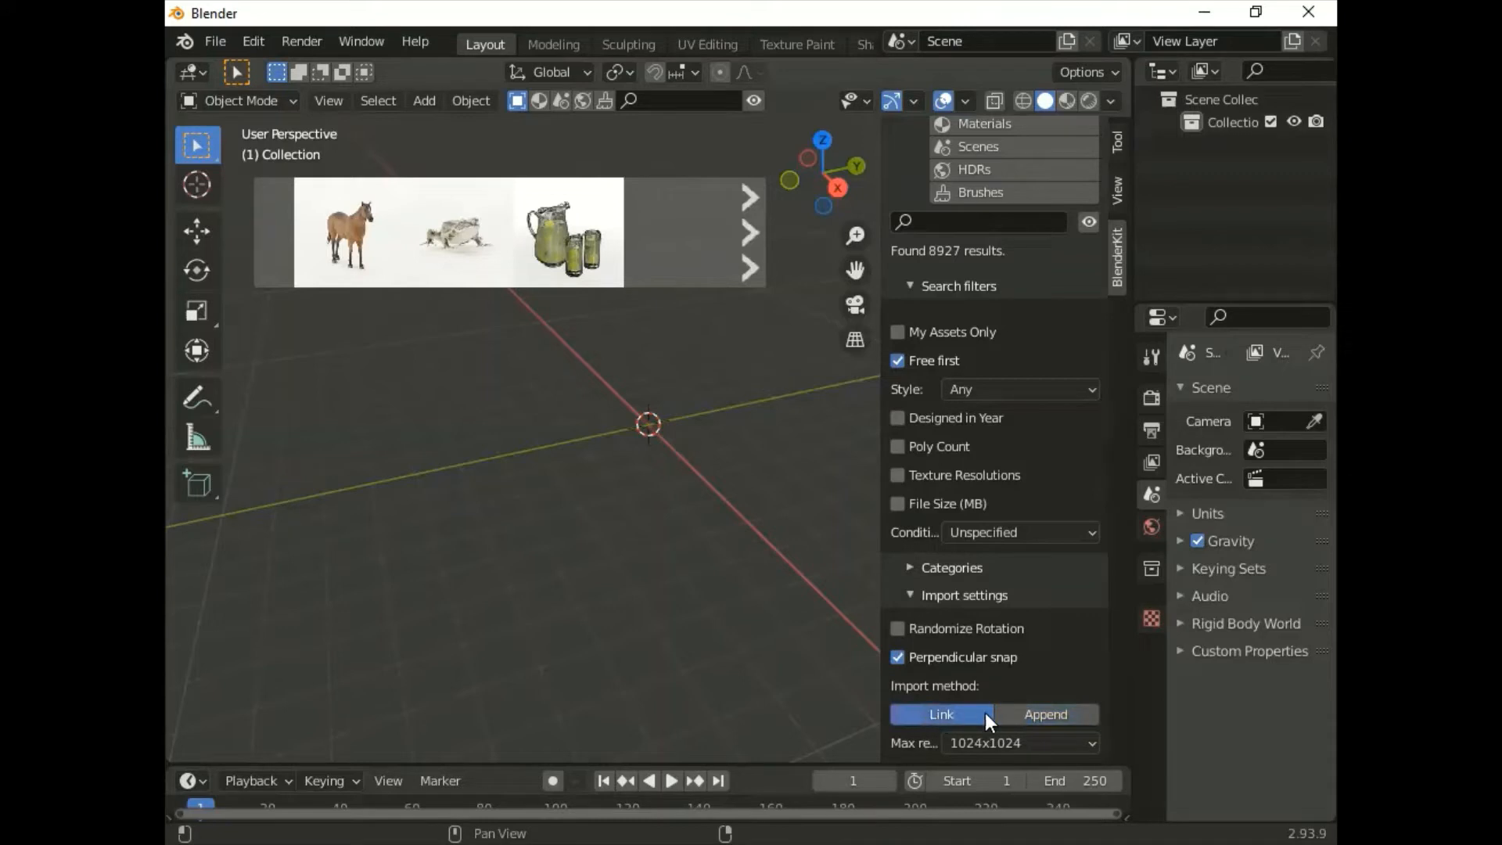
{"action": "left_click", "coordinate": [1048, 715]}
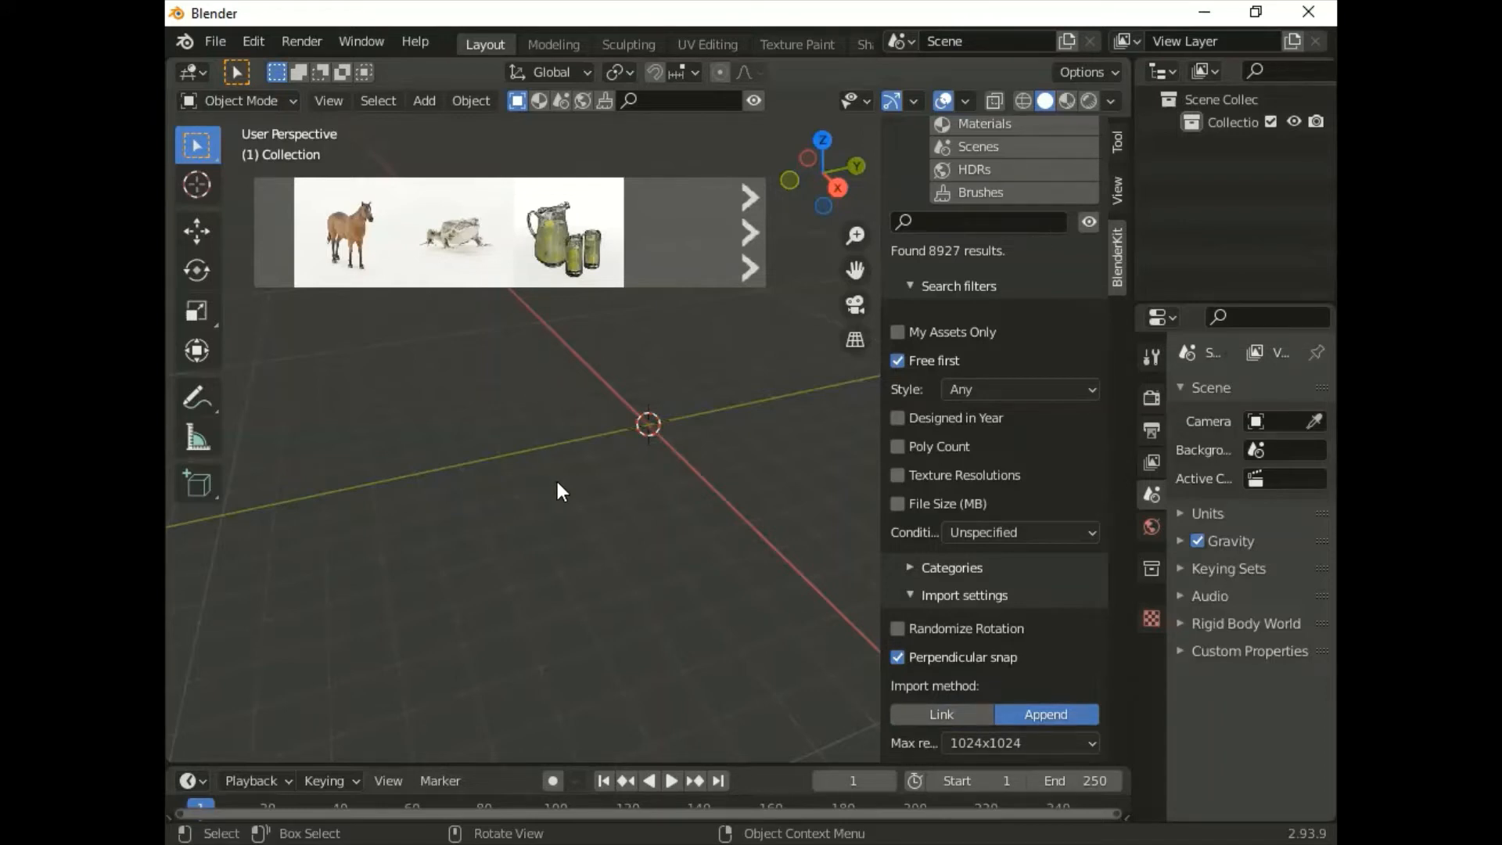
{"action": "mouse_move", "coordinate": [539, 268]}
{"action": "mouse_move", "coordinate": [561, 236]}
{"action": "left_click", "coordinate": [932, 716]}
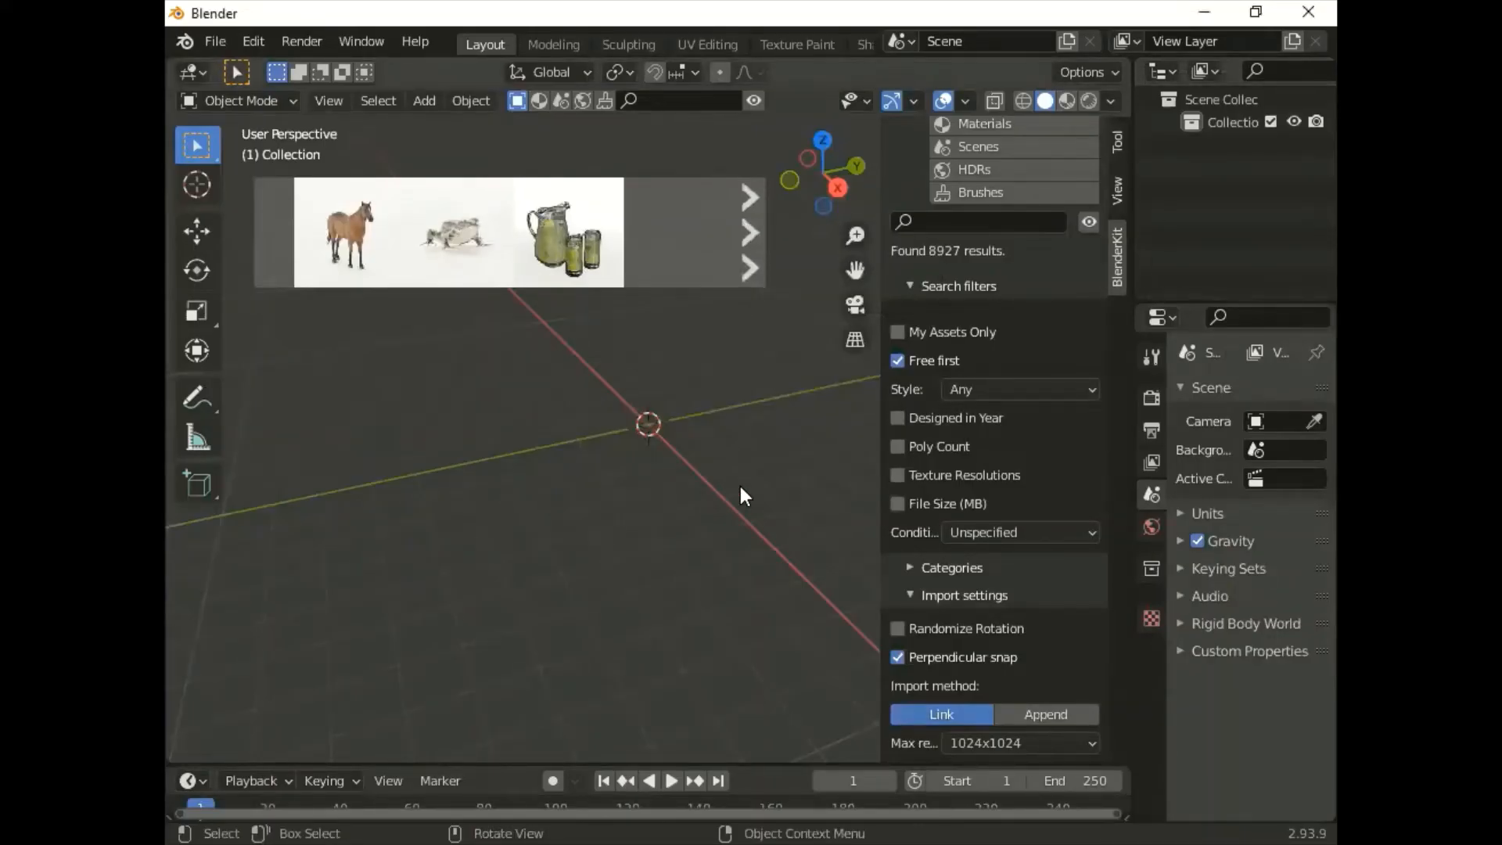
{"action": "key", "text": "n"}
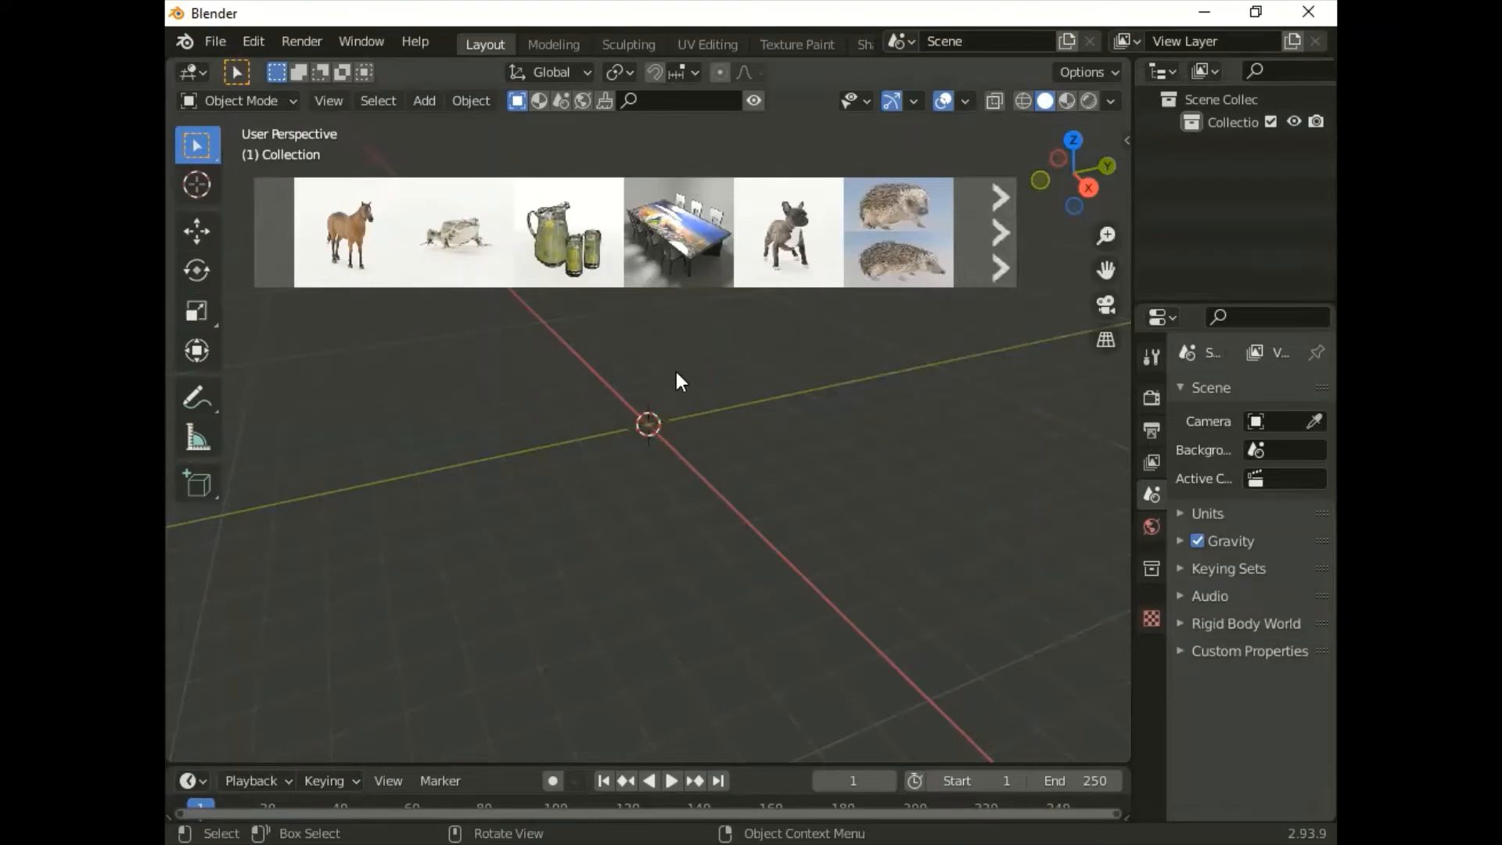
Step: Place the Modern dinner table 01 asset at the scene origin and the Horse asset on the ground beside it
{"action": "mouse_move", "coordinate": [678, 242]}
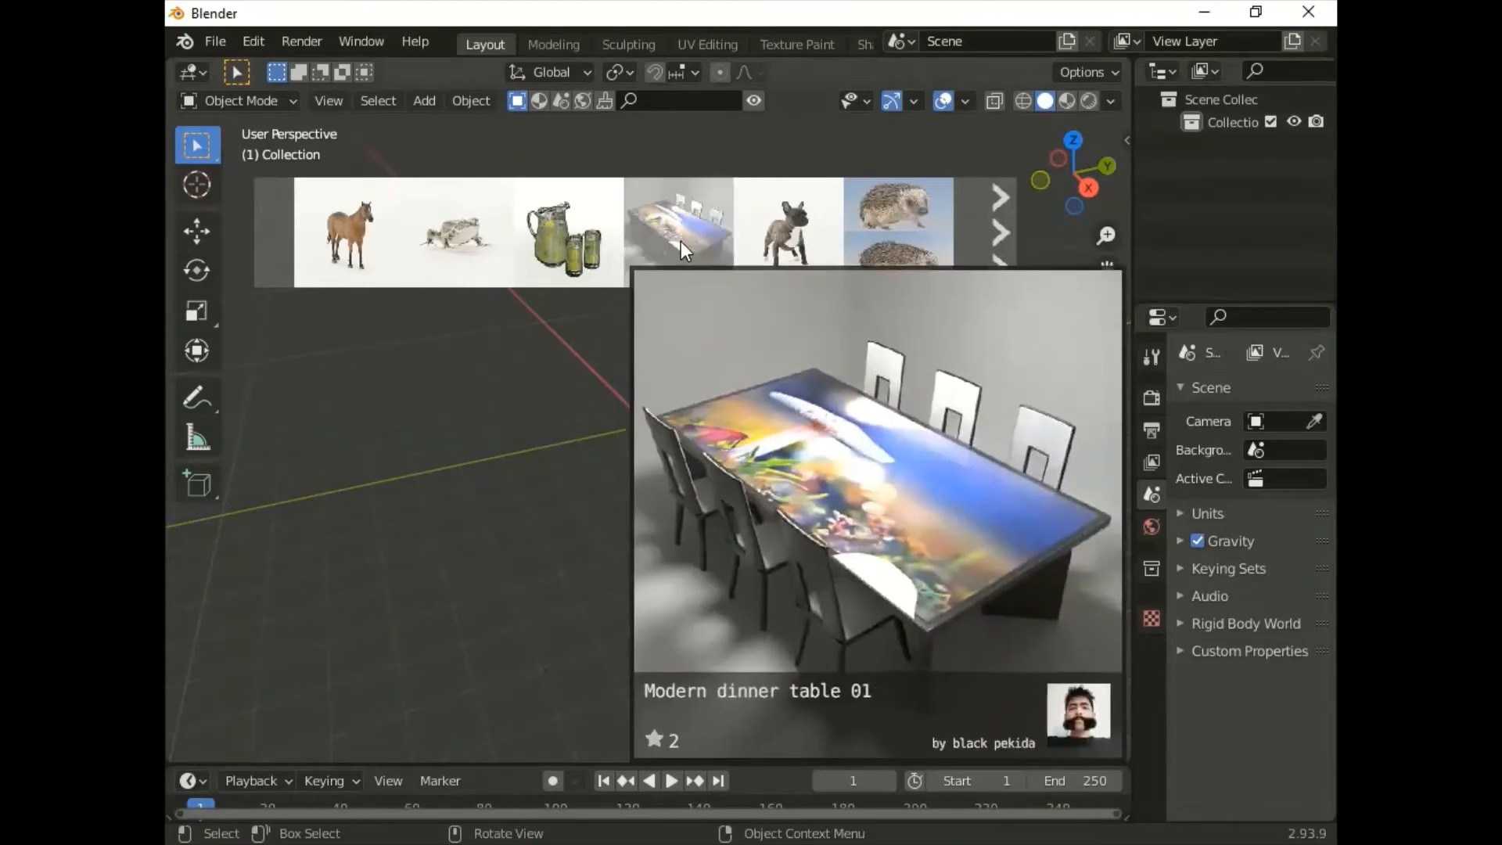
{"action": "left_click_drag", "start_coordinate": [681, 237], "coordinate": [646, 443]}
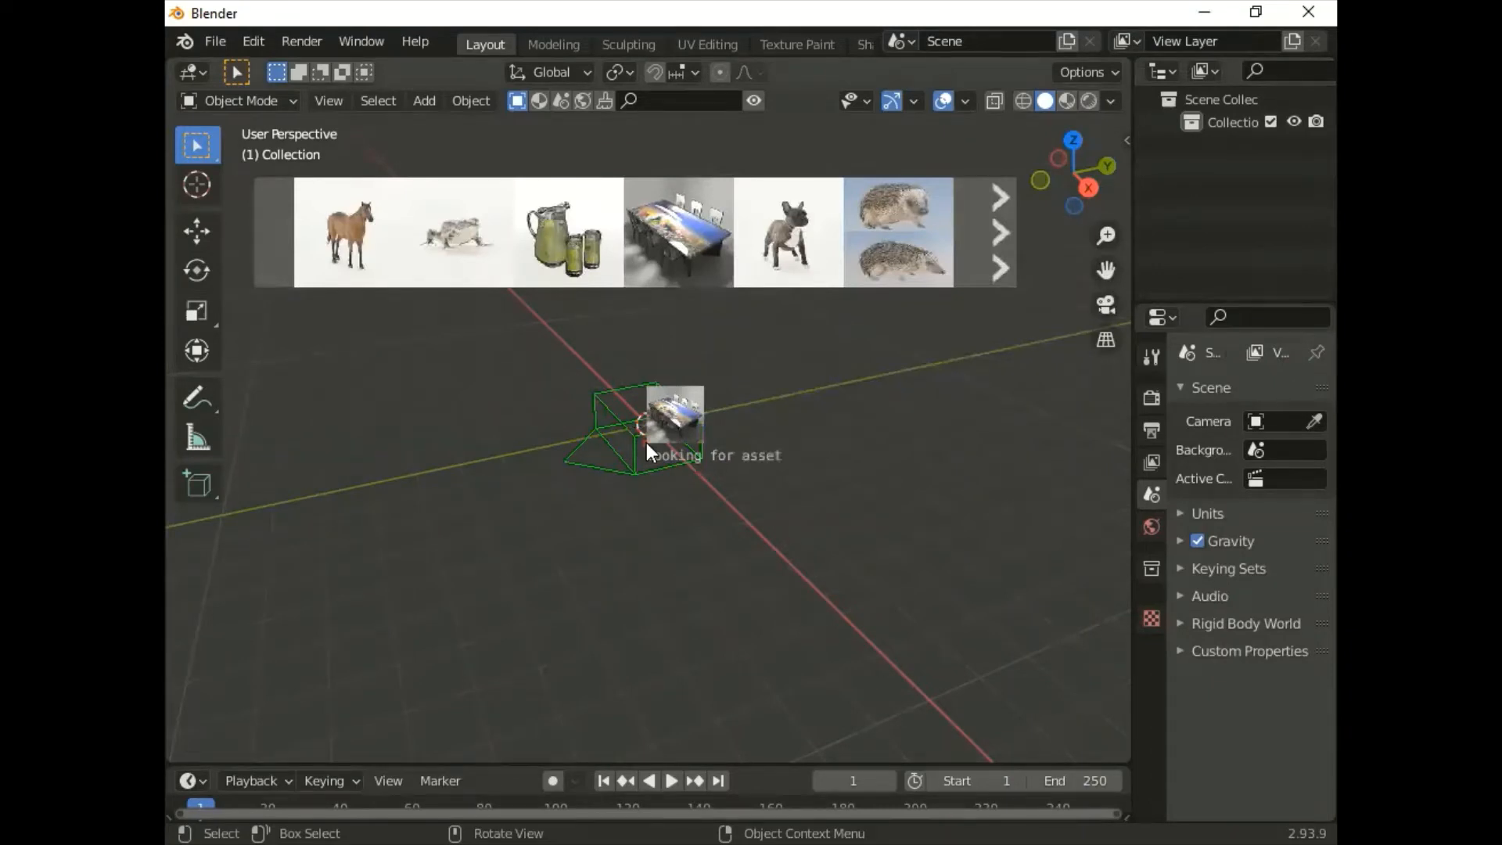
{"action": "left_click_drag", "start_coordinate": [646, 443], "coordinate": [646, 442]}
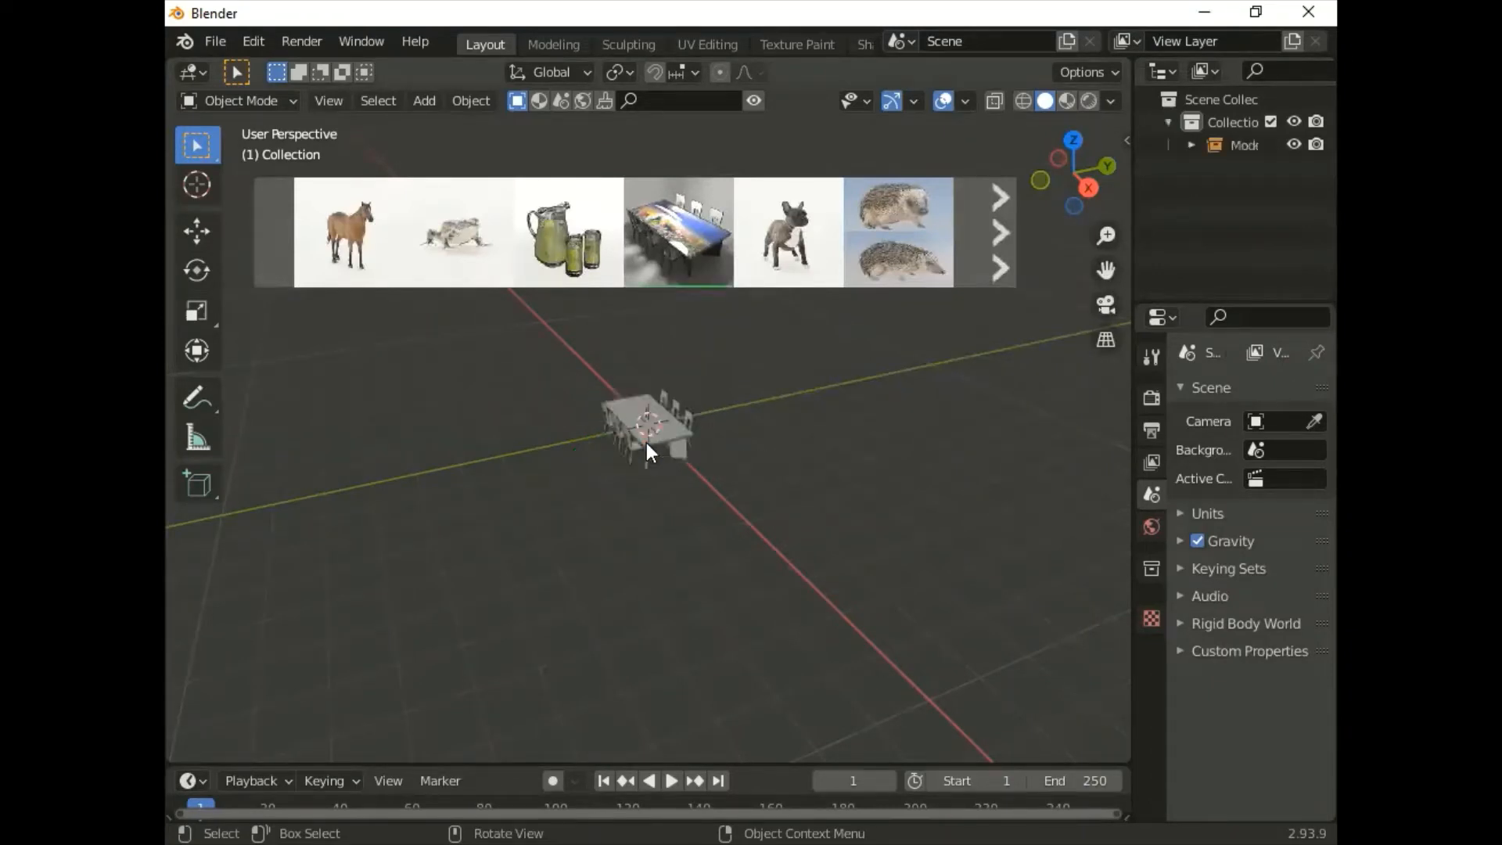
{"action": "mouse_move", "coordinate": [328, 223]}
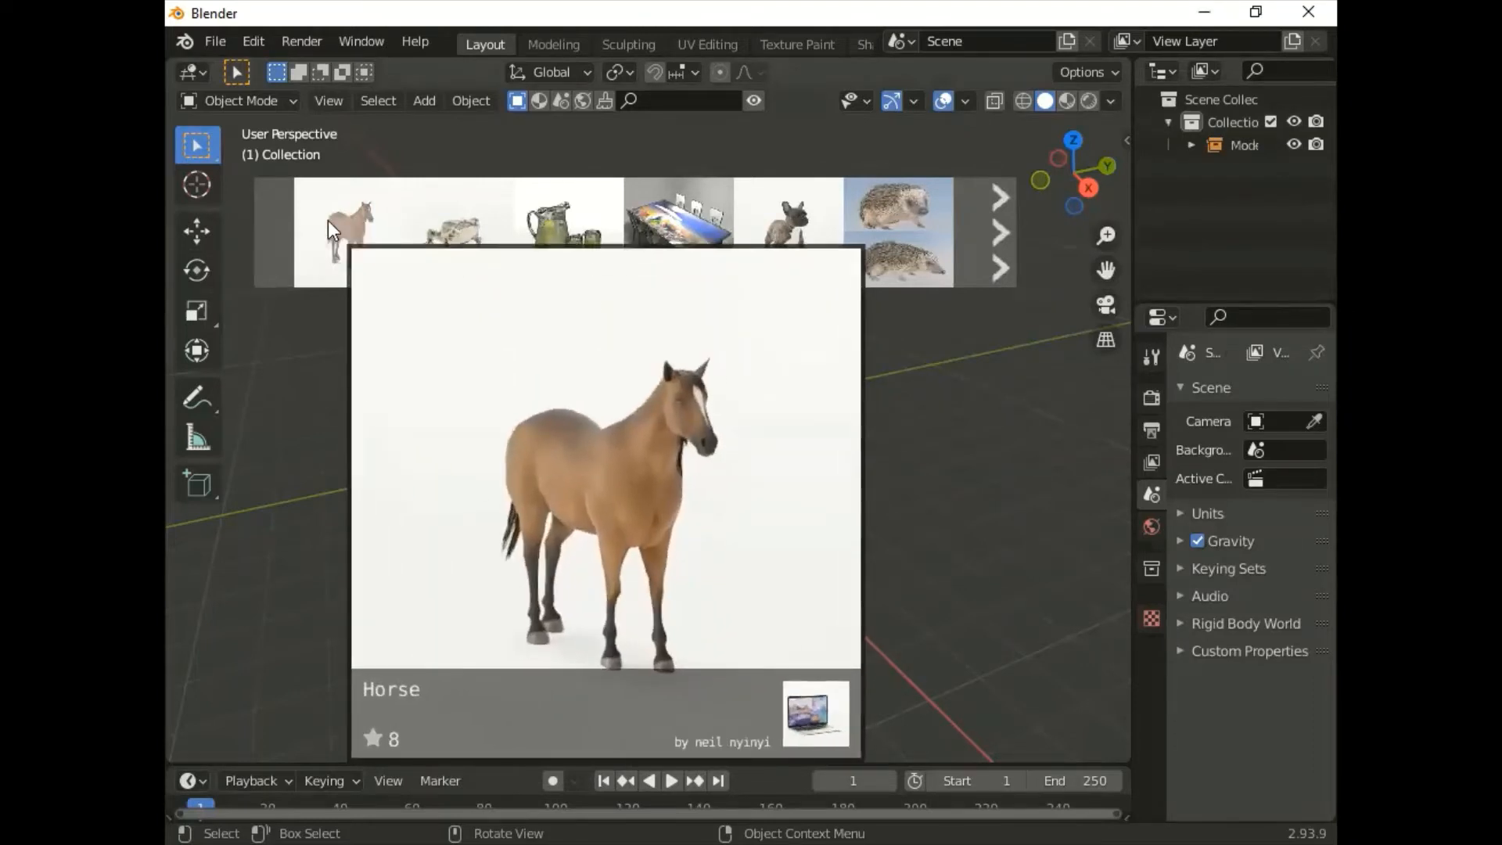
{"action": "left_click_drag", "start_coordinate": [327, 219], "coordinate": [518, 495]}
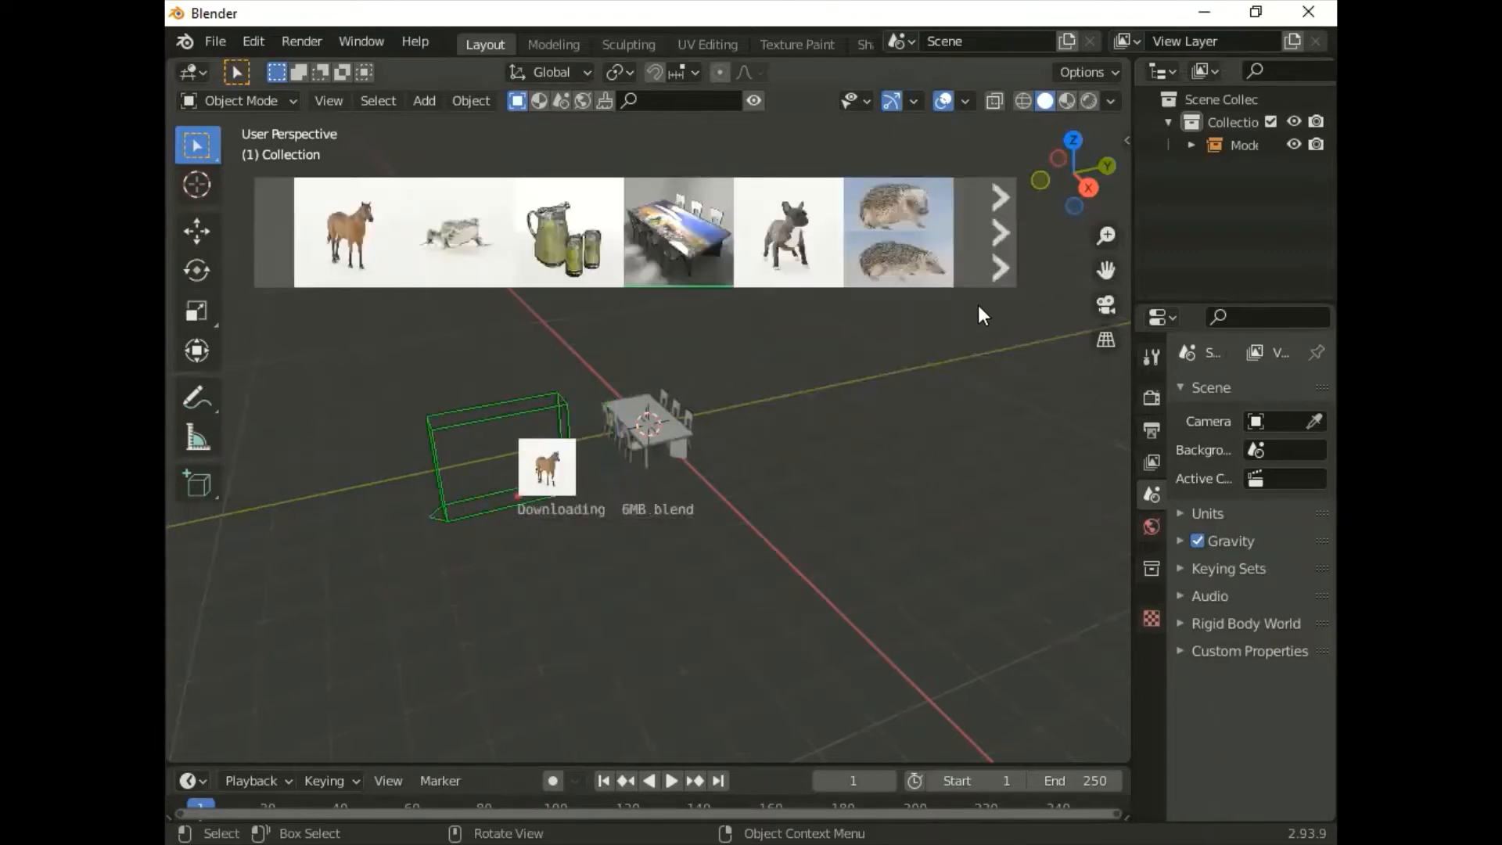
Step: Find the Hubble Telescope asset among the BlenderKit models and place it on the opposite side of the dinner table from the horse
{"action": "left_click", "coordinate": [996, 270]}
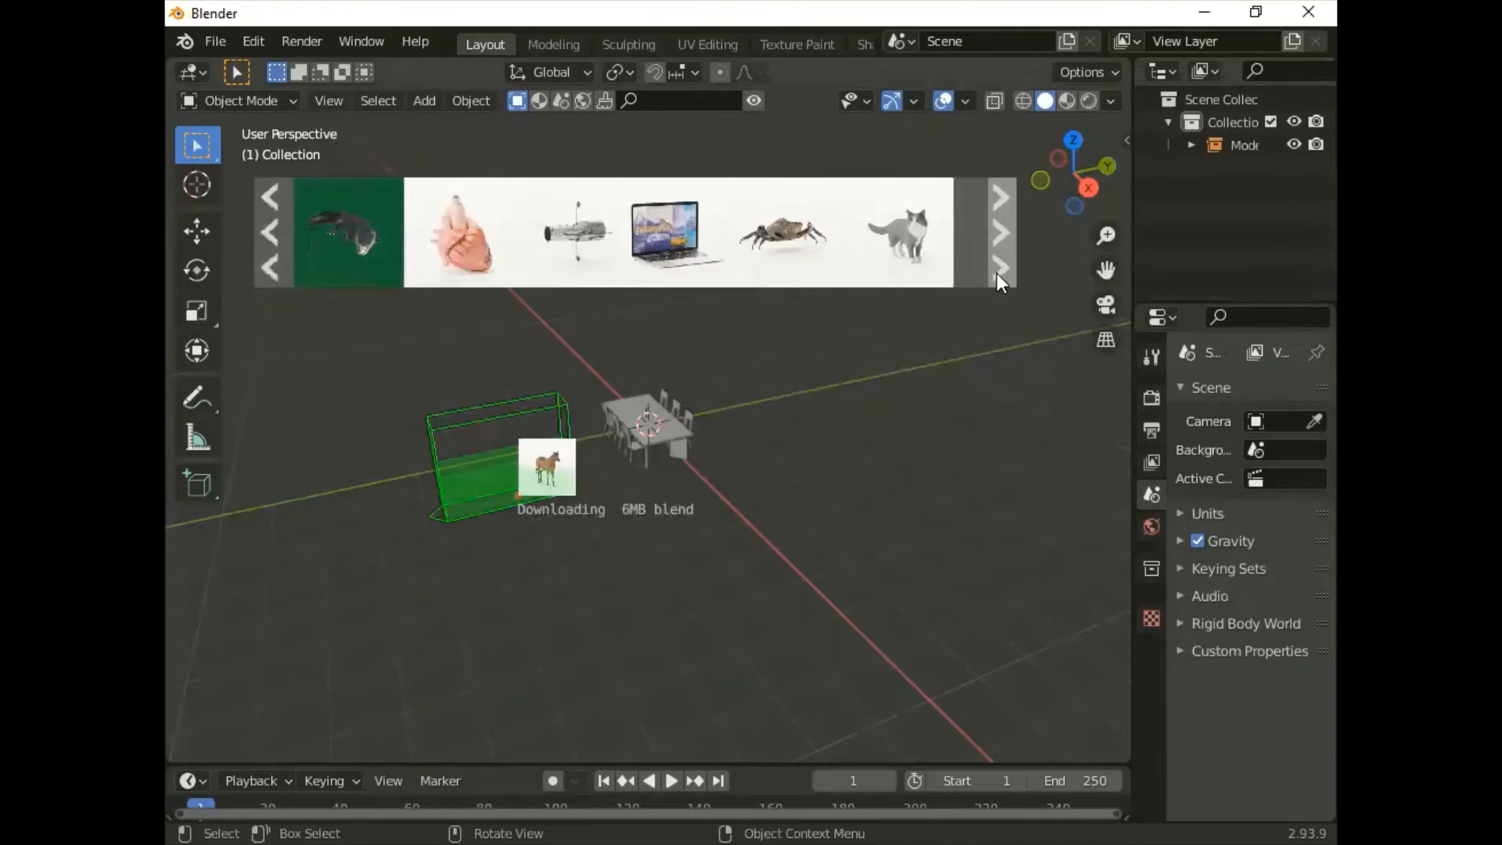
{"action": "mouse_move", "coordinate": [584, 238]}
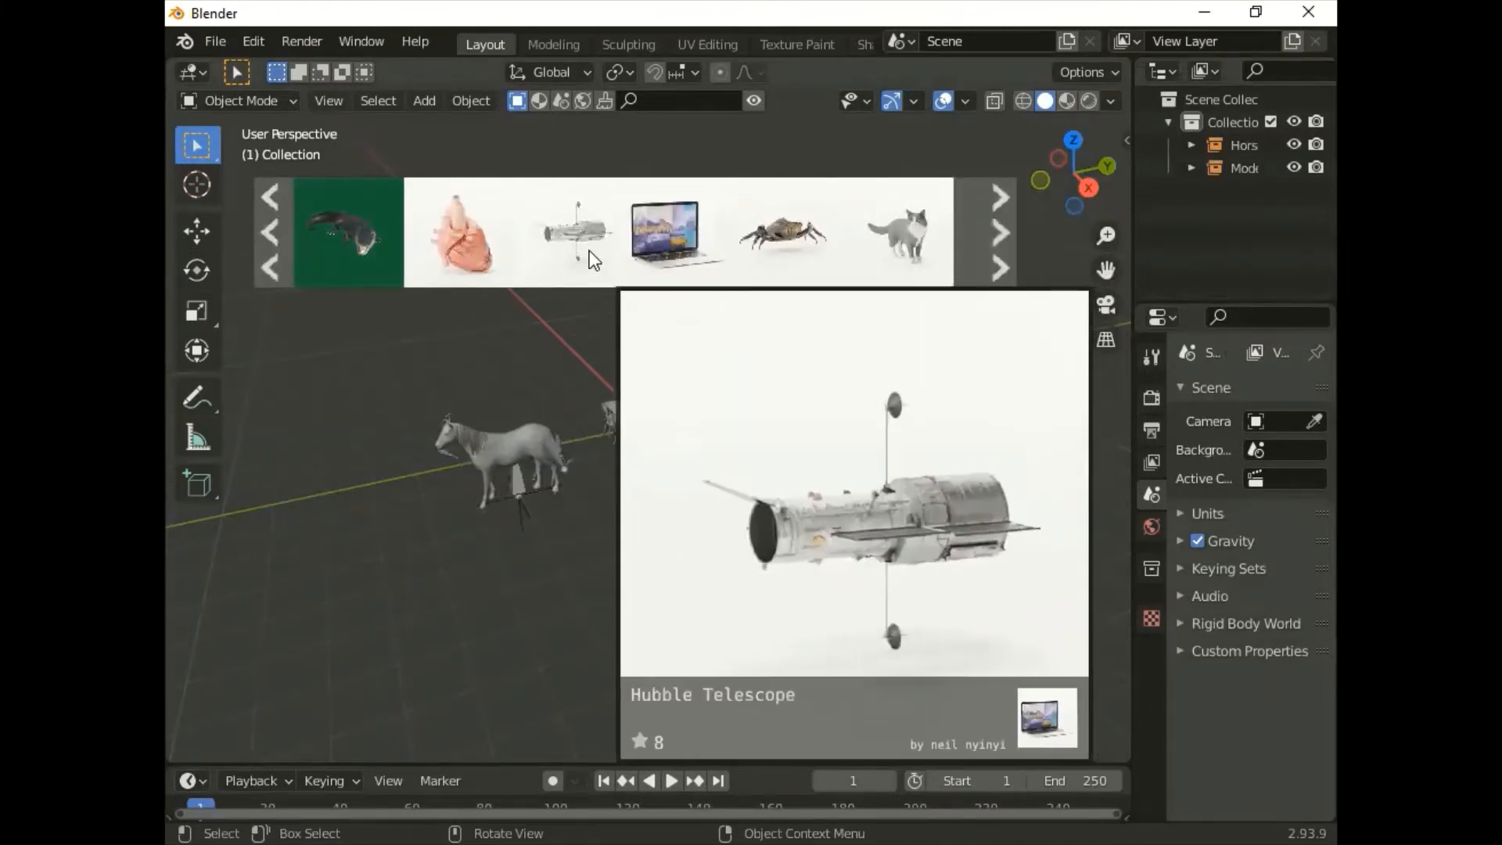
{"action": "left_click_drag", "start_coordinate": [582, 238], "coordinate": [918, 444]}
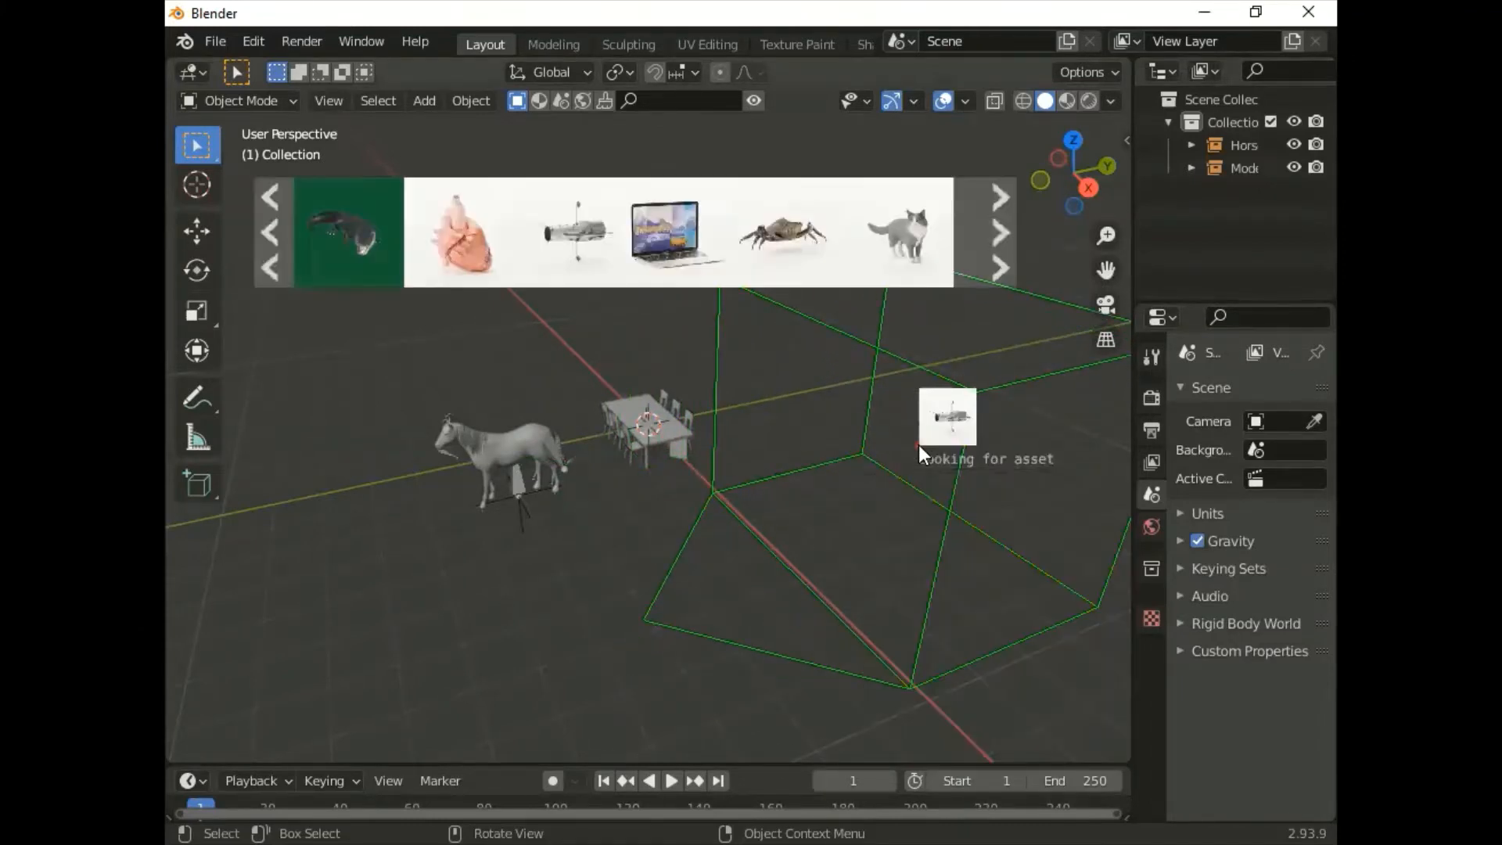
Step: Find the Table circular asset among the BlenderKit models and place it on the ground in front of the horse
{"action": "left_click", "coordinate": [1007, 266]}
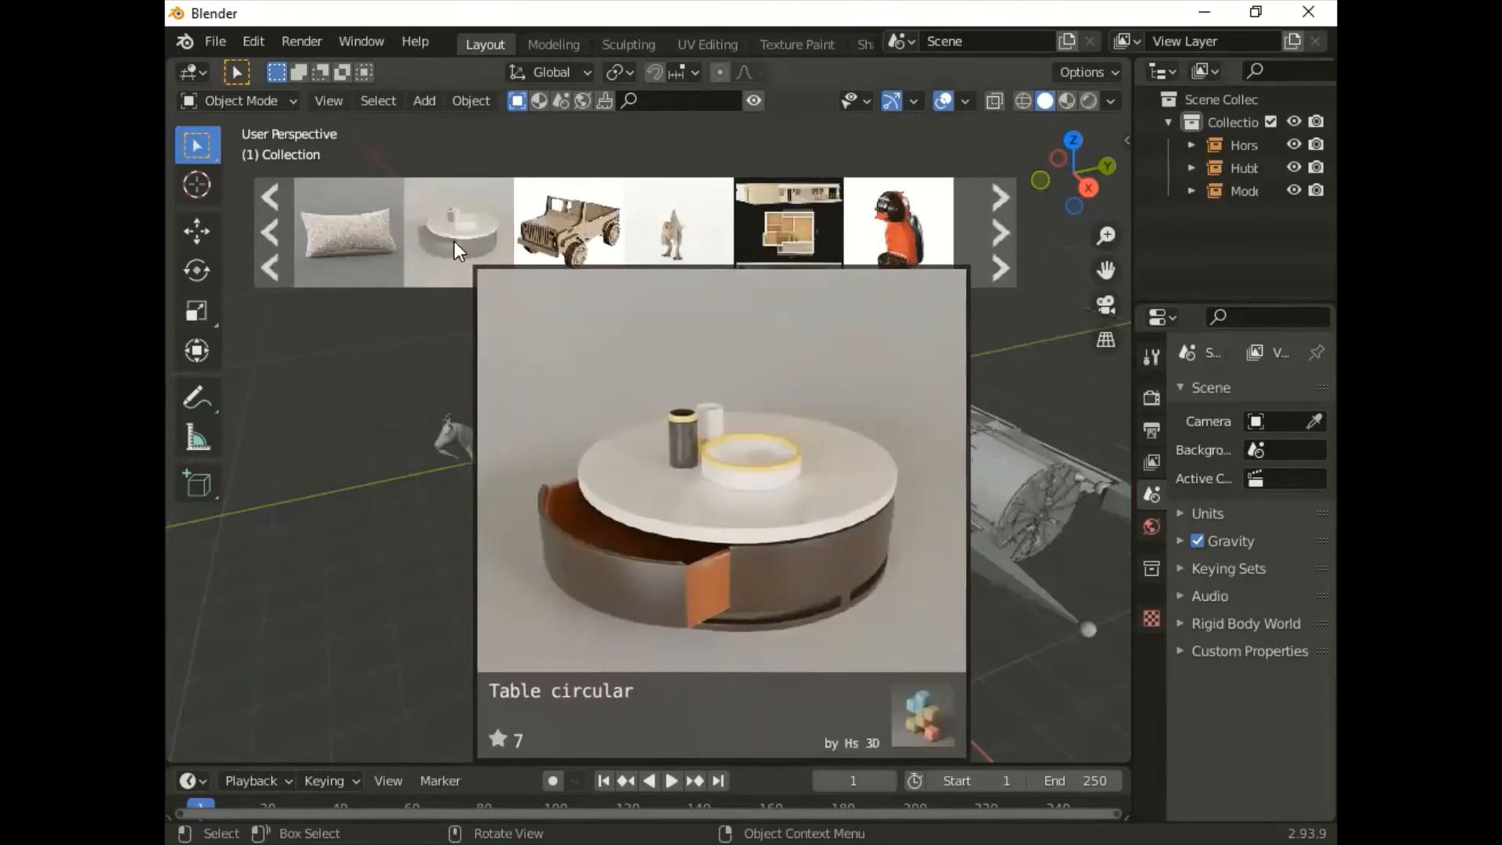
{"action": "left_click_drag", "start_coordinate": [453, 241], "coordinate": [457, 499]}
{"action": "left_click_drag", "start_coordinate": [459, 600], "coordinate": [426, 584]}
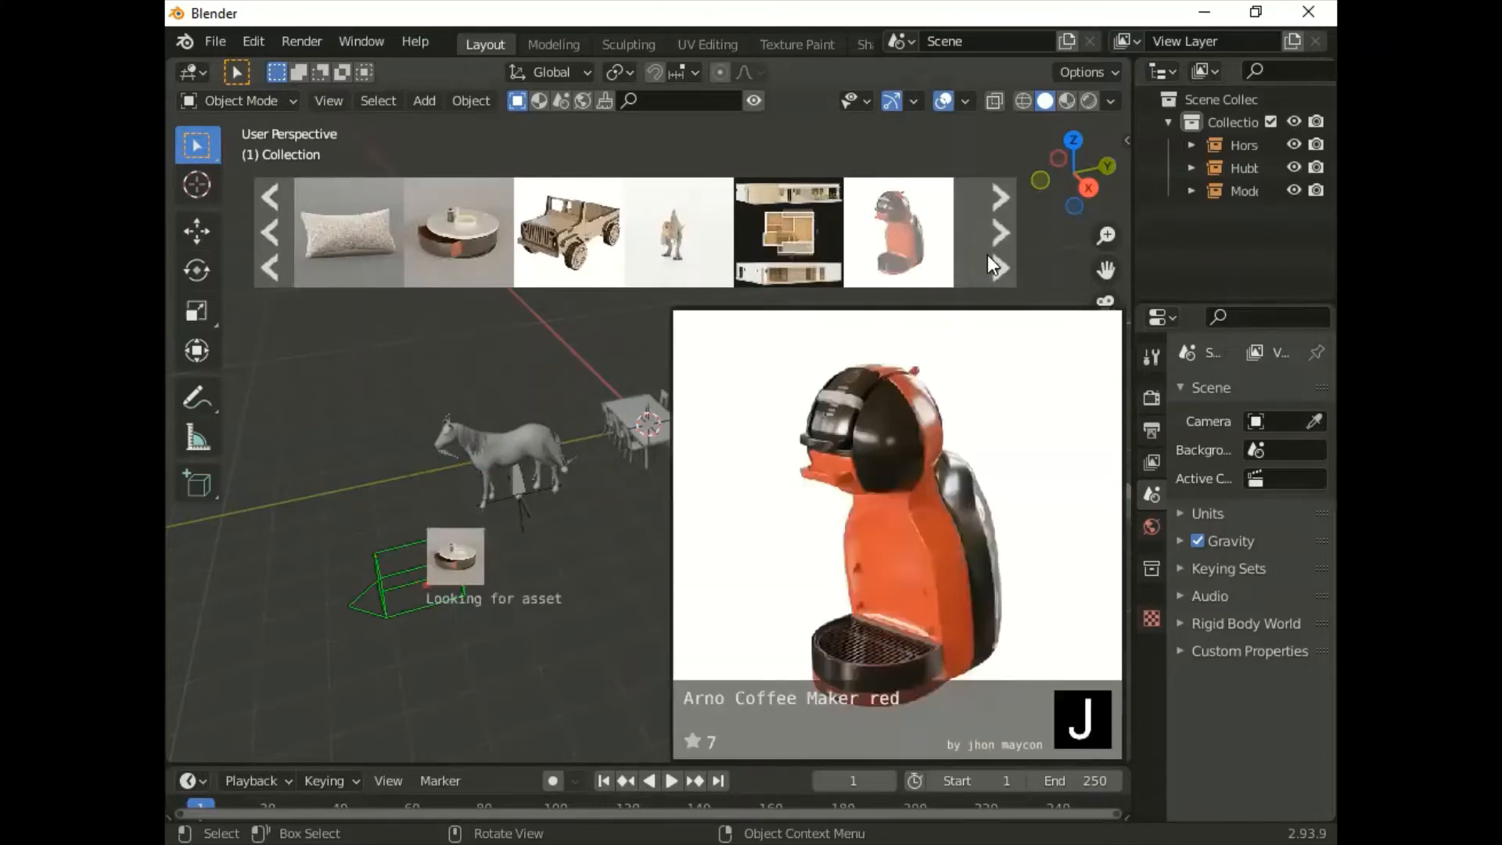
Step: Browse further BlenderKit models to the Midea Electric Oven and place it on the ground between the circular table and the telescope
{"action": "left_click", "coordinate": [994, 252]}
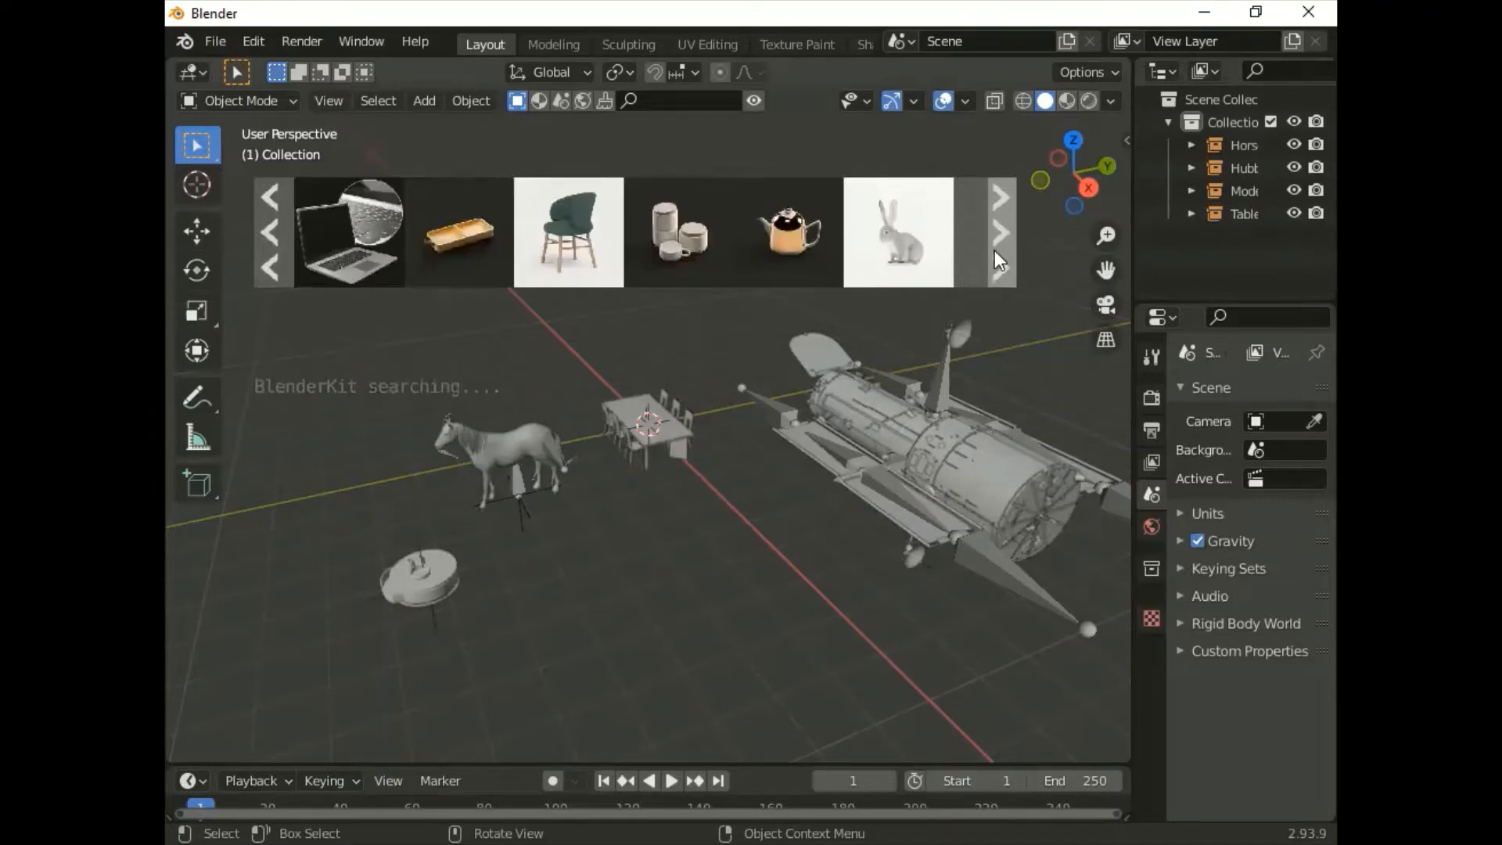
{"action": "left_click", "coordinate": [994, 251]}
{"action": "left_click", "coordinate": [993, 250]}
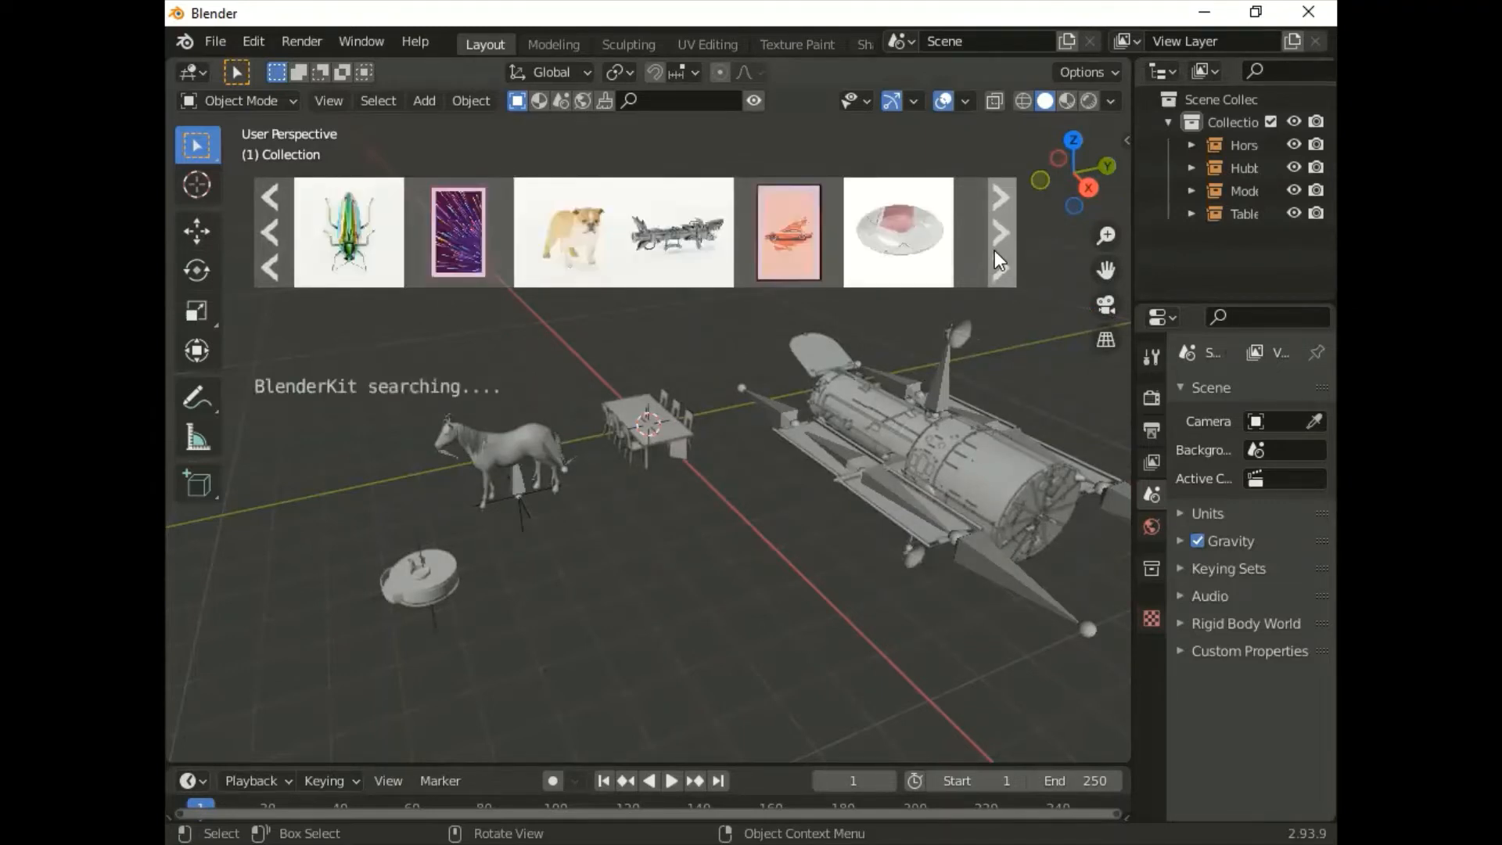
{"action": "left_click", "coordinate": [994, 250]}
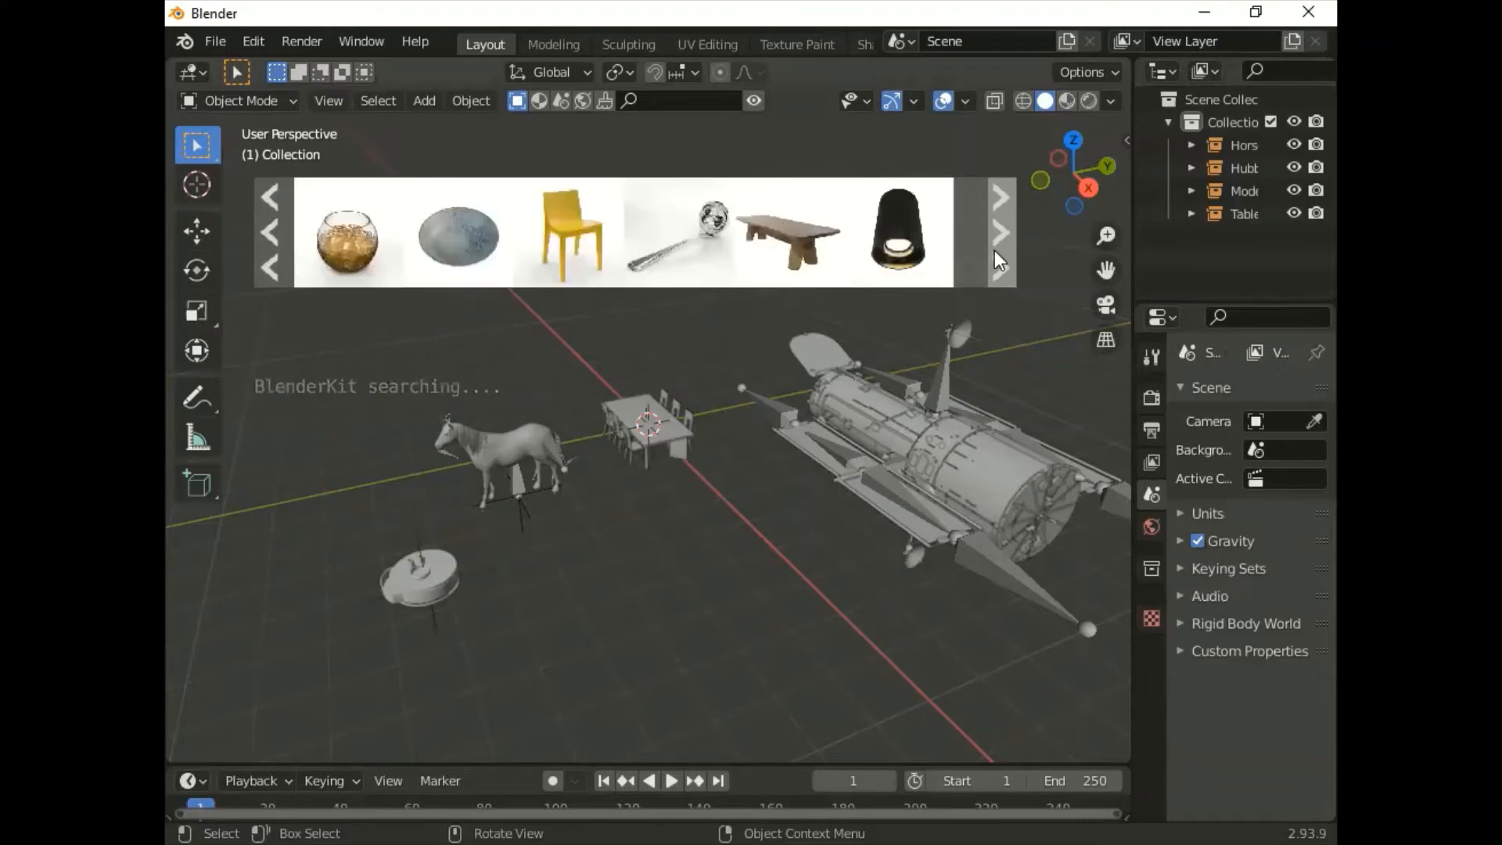
{"action": "left_click", "coordinate": [993, 250]}
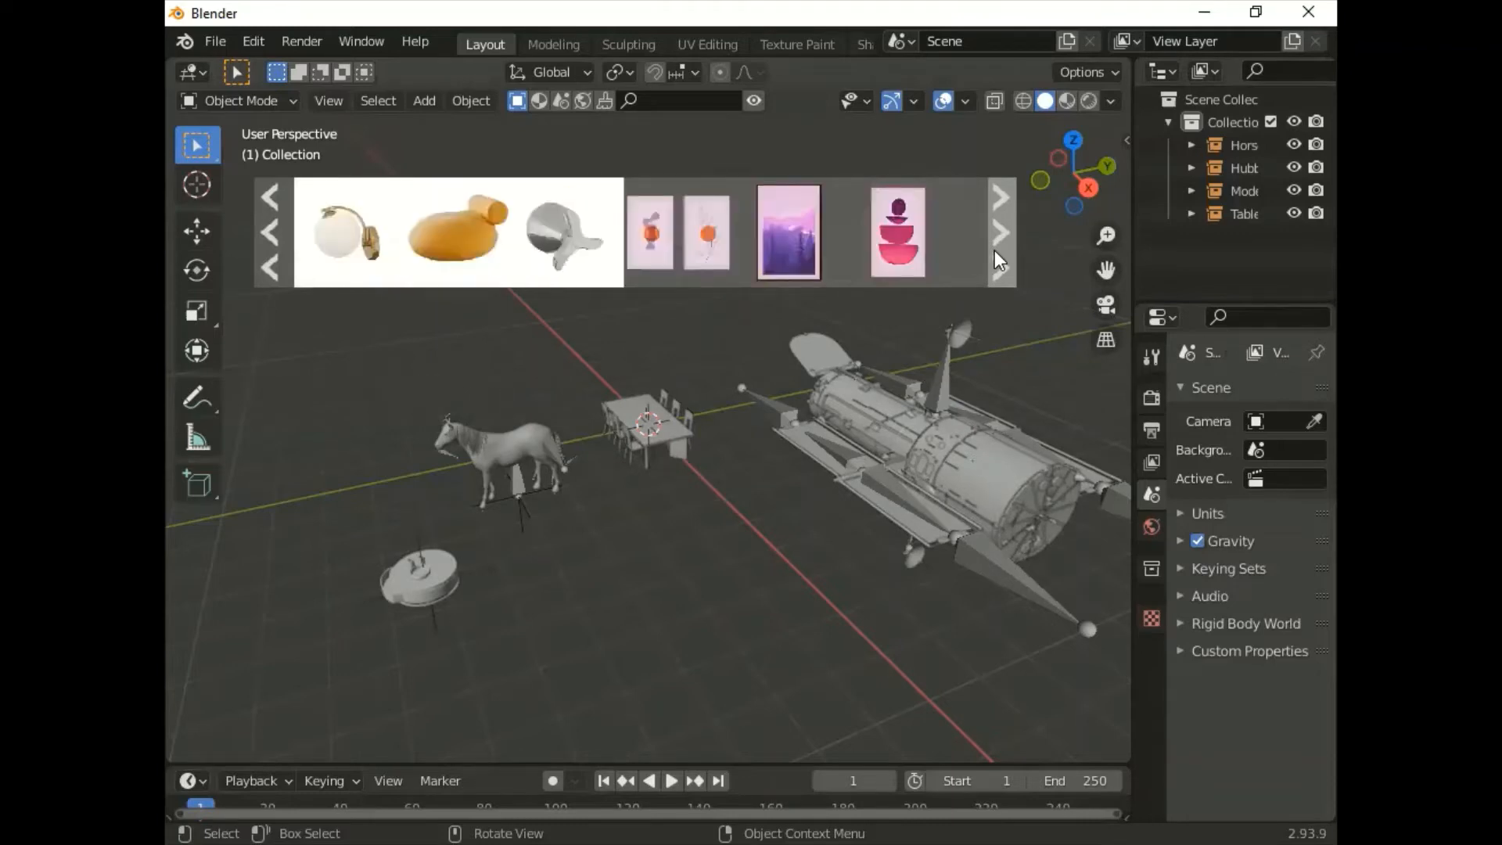
{"action": "left_click", "coordinate": [994, 250]}
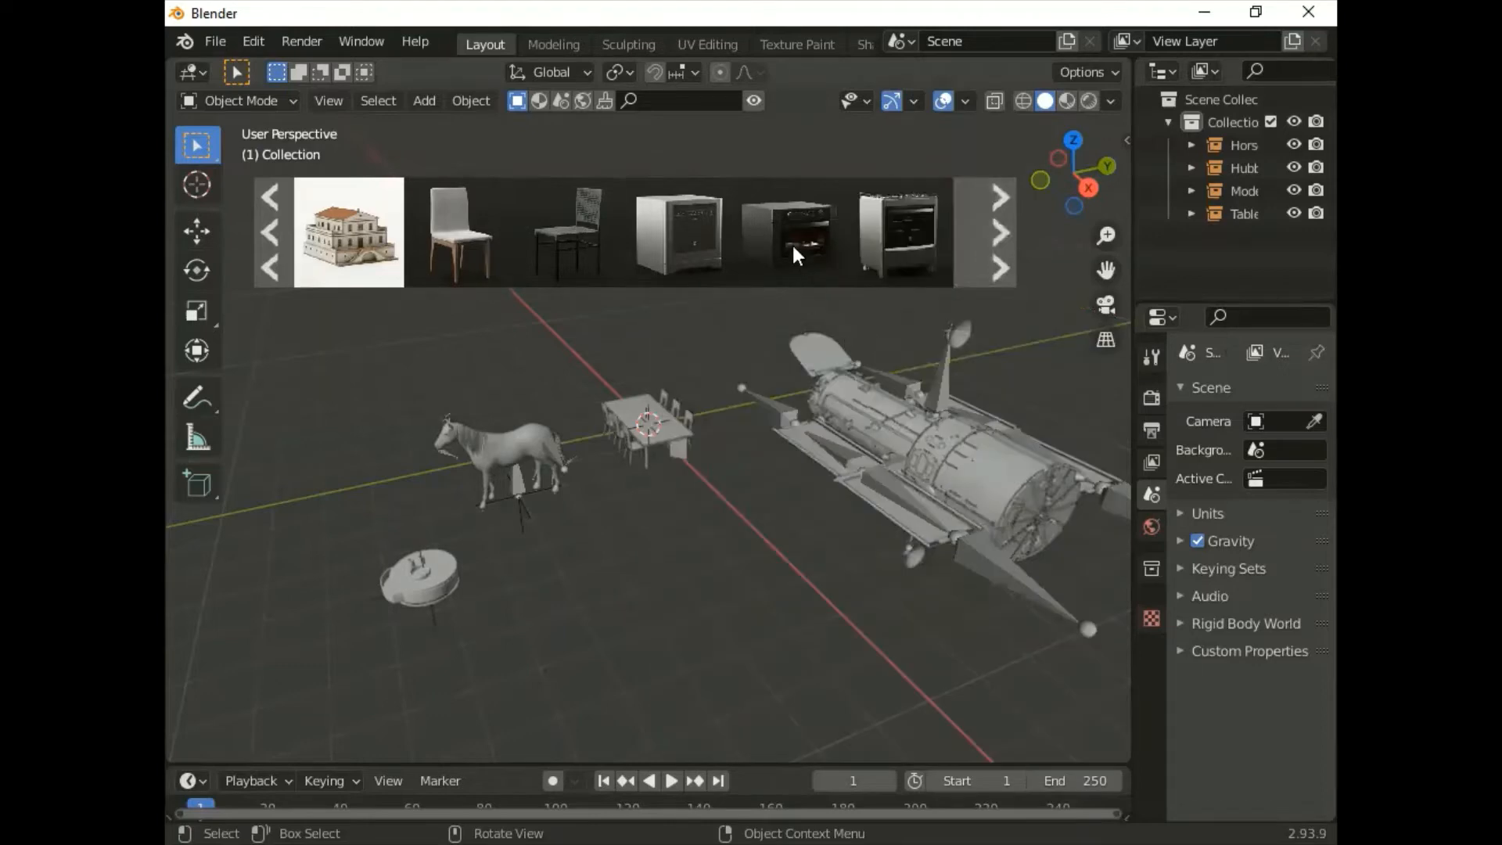
{"action": "mouse_move", "coordinate": [794, 254]}
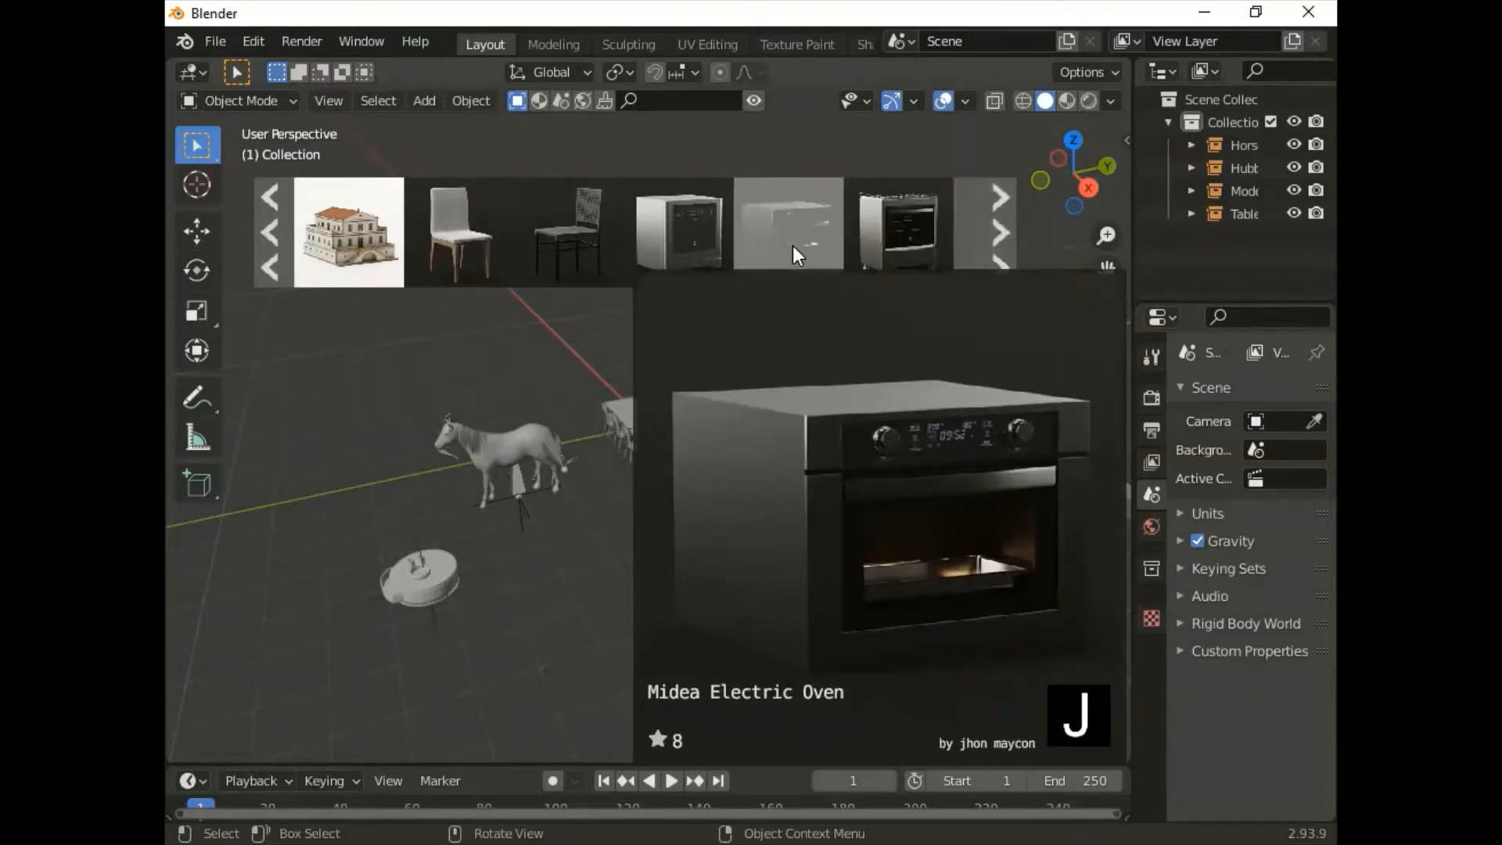
{"action": "left_click", "coordinate": [793, 246]}
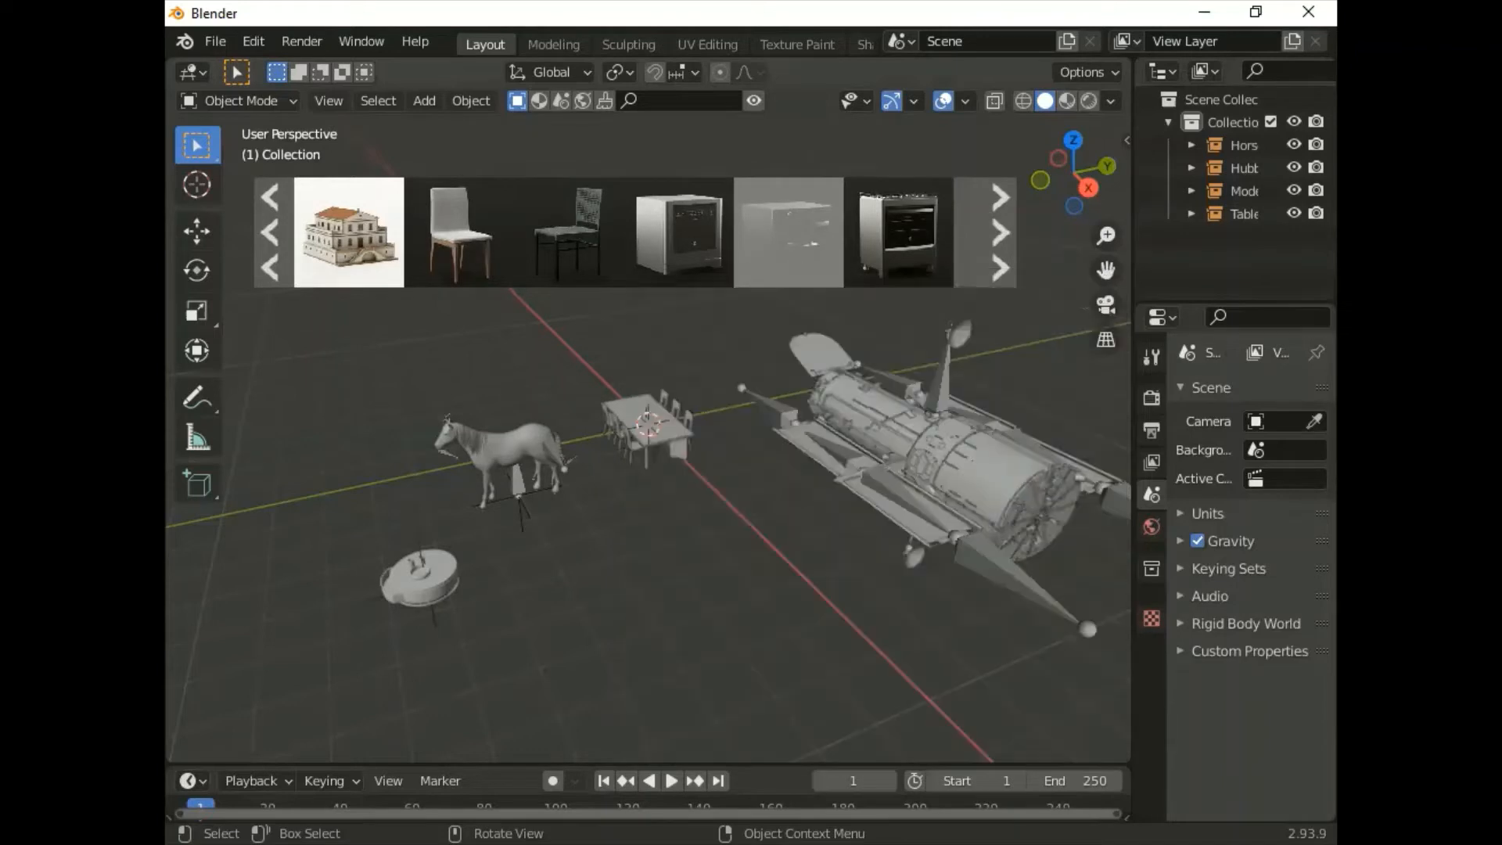
{"action": "left_click_drag", "start_coordinate": [793, 246], "coordinate": [641, 542]}
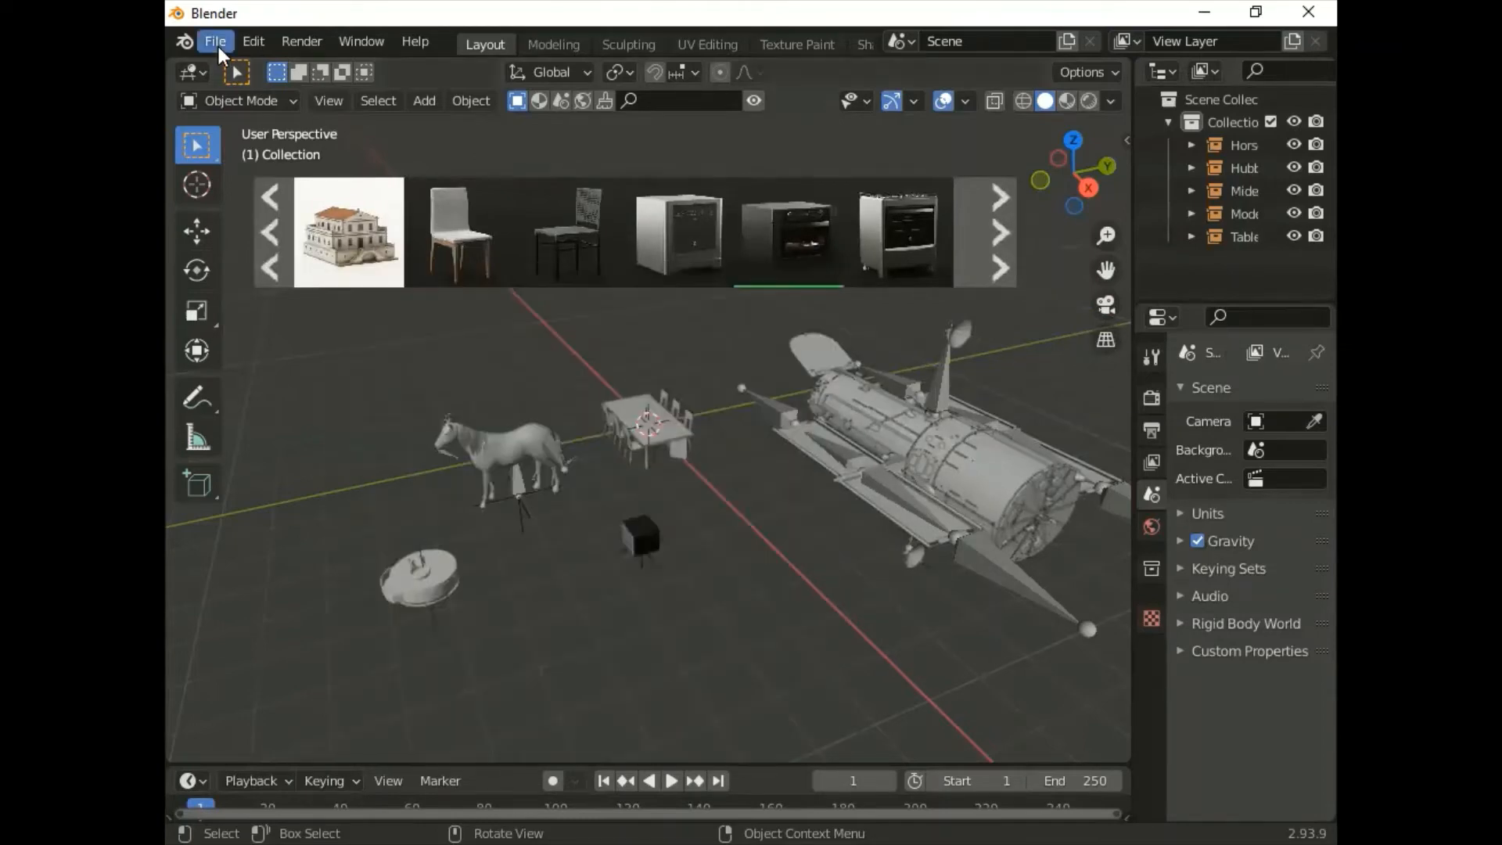
Step: Save the scene to the Desktop as catalog.blend
{"action": "left_click", "coordinate": [217, 44]}
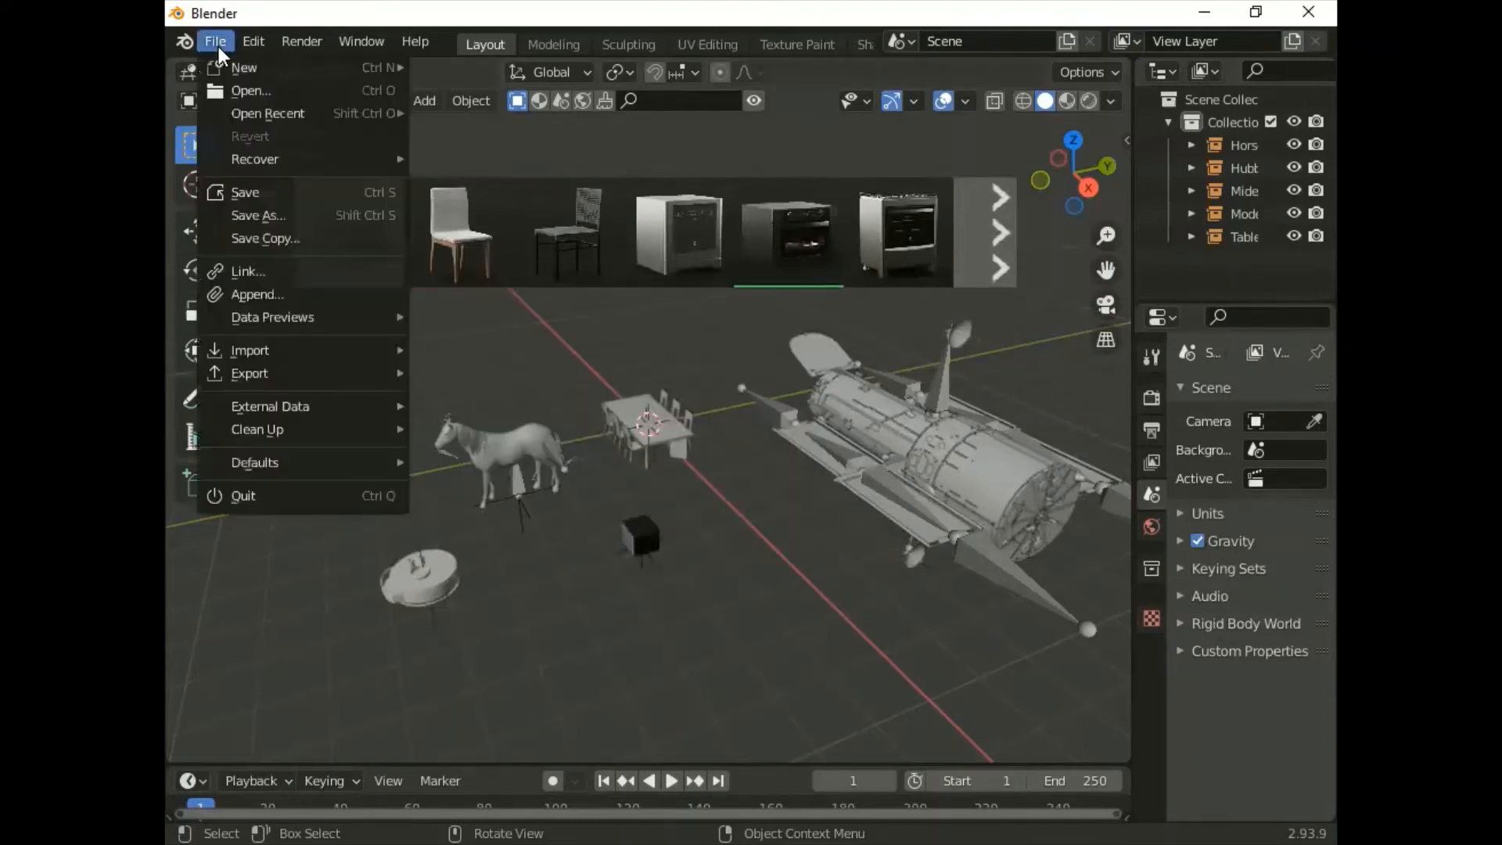
{"action": "left_click", "coordinate": [245, 214]}
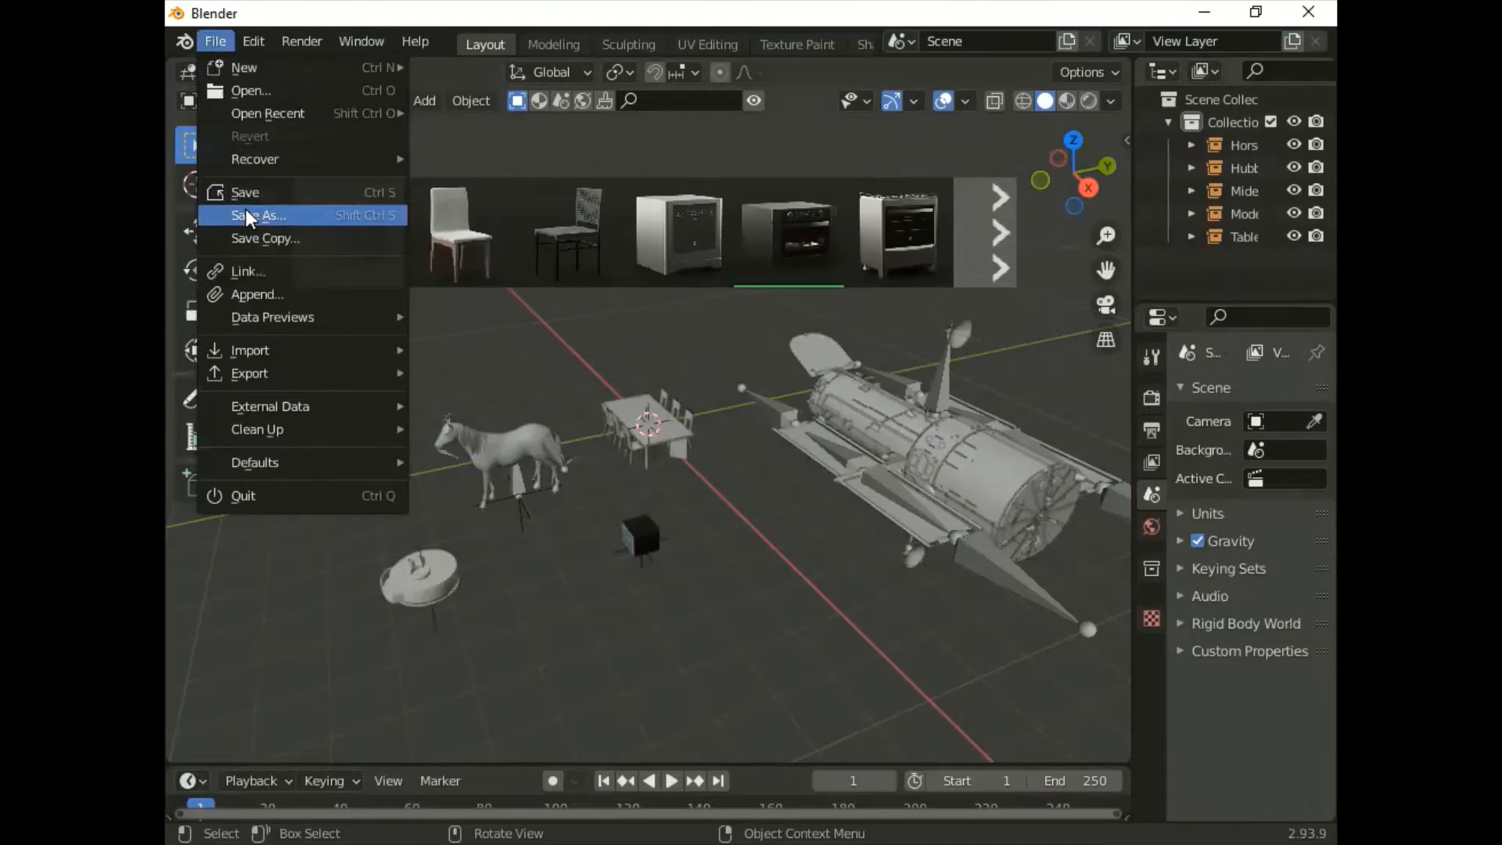
{"action": "left_click", "coordinate": [248, 286]}
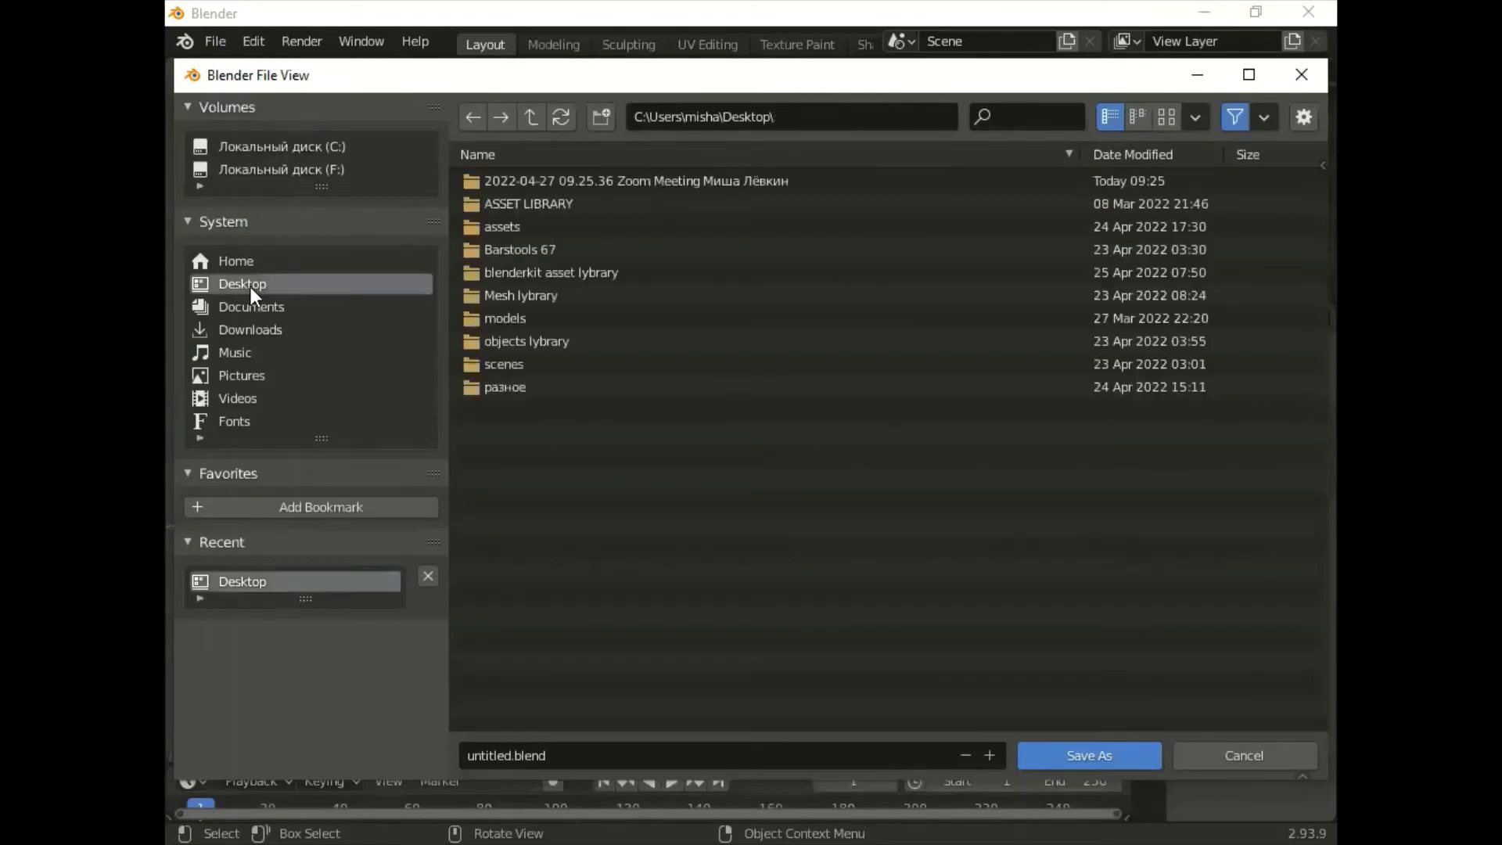
{"action": "left_click", "coordinate": [523, 755]}
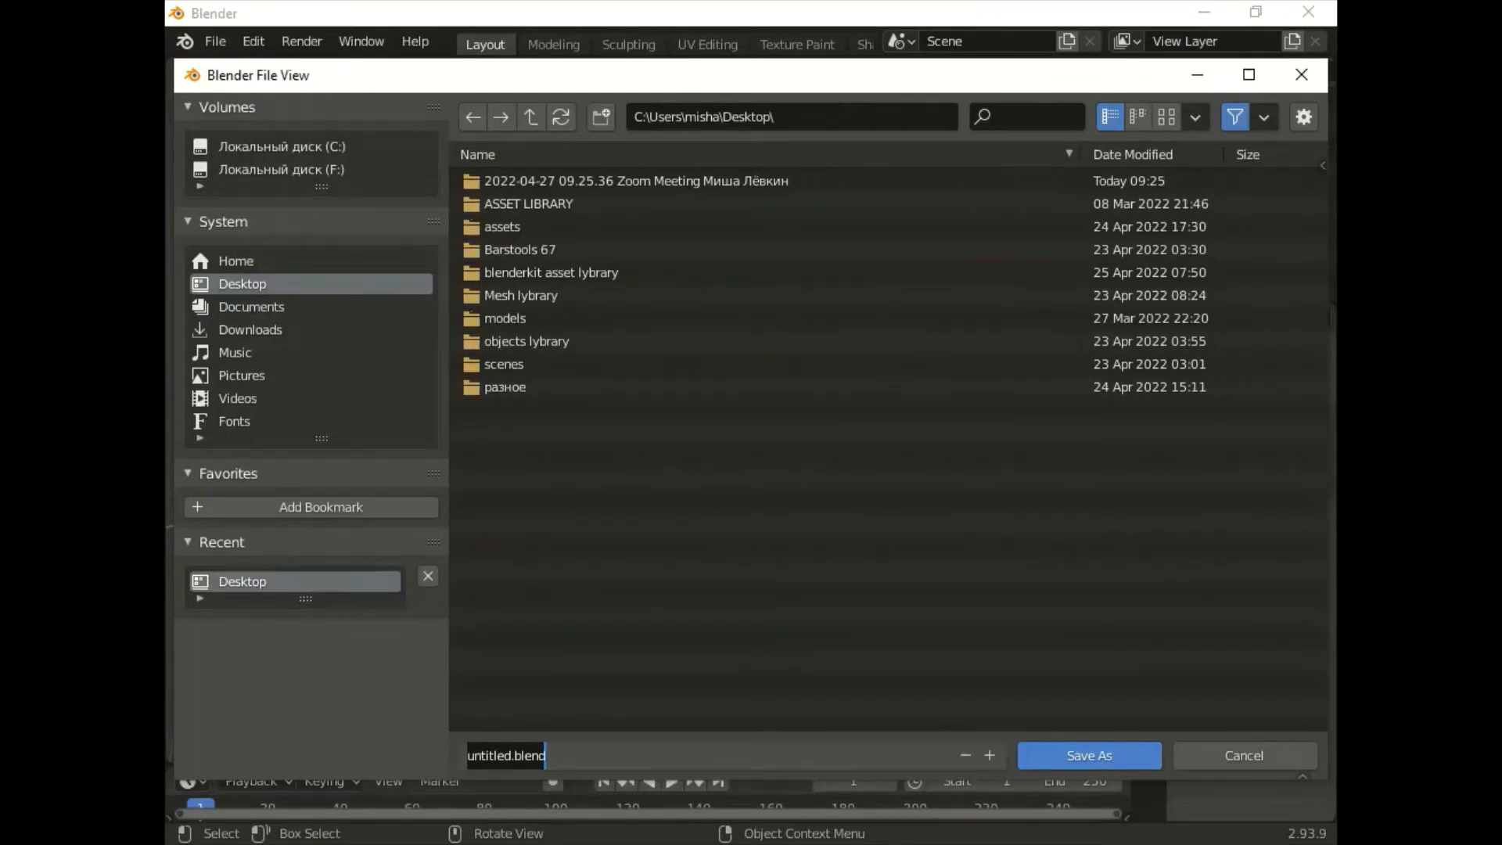
{"action": "type", "text": "catalog"}
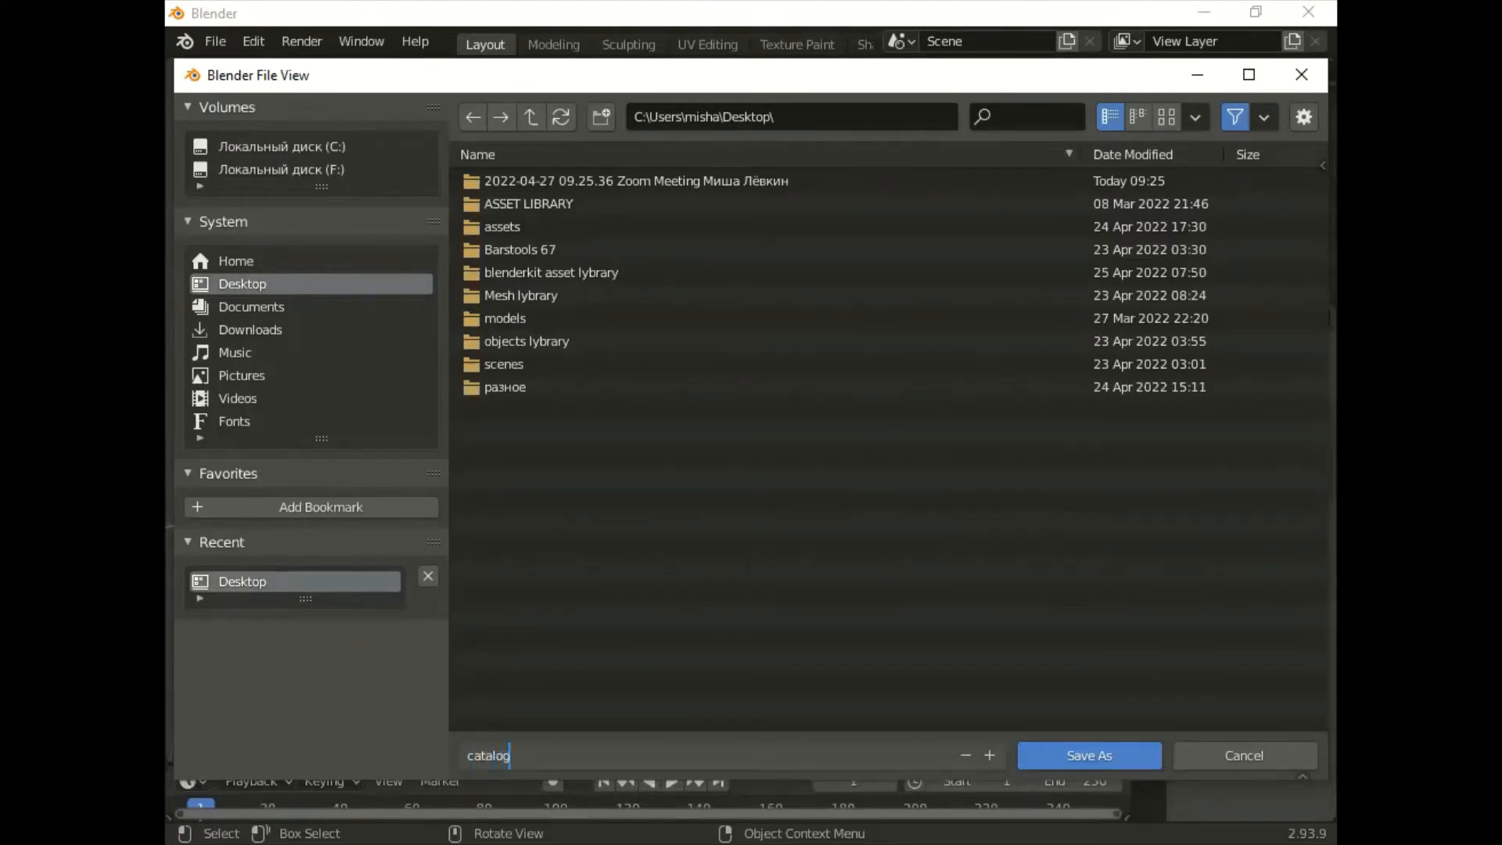
{"action": "left_click", "coordinate": [1089, 760]}
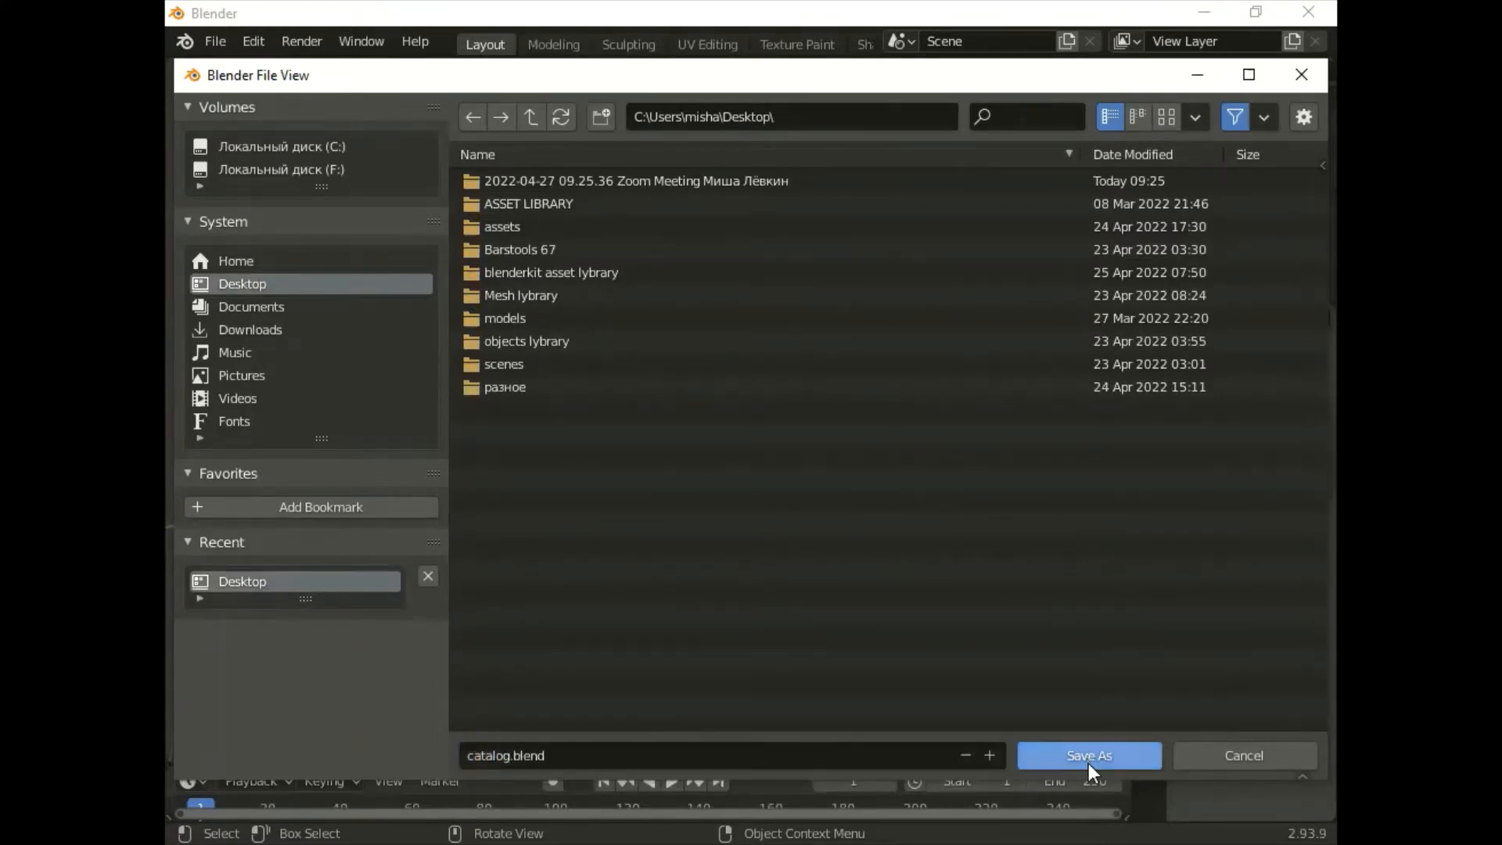
{"action": "left_click", "coordinate": [1087, 758]}
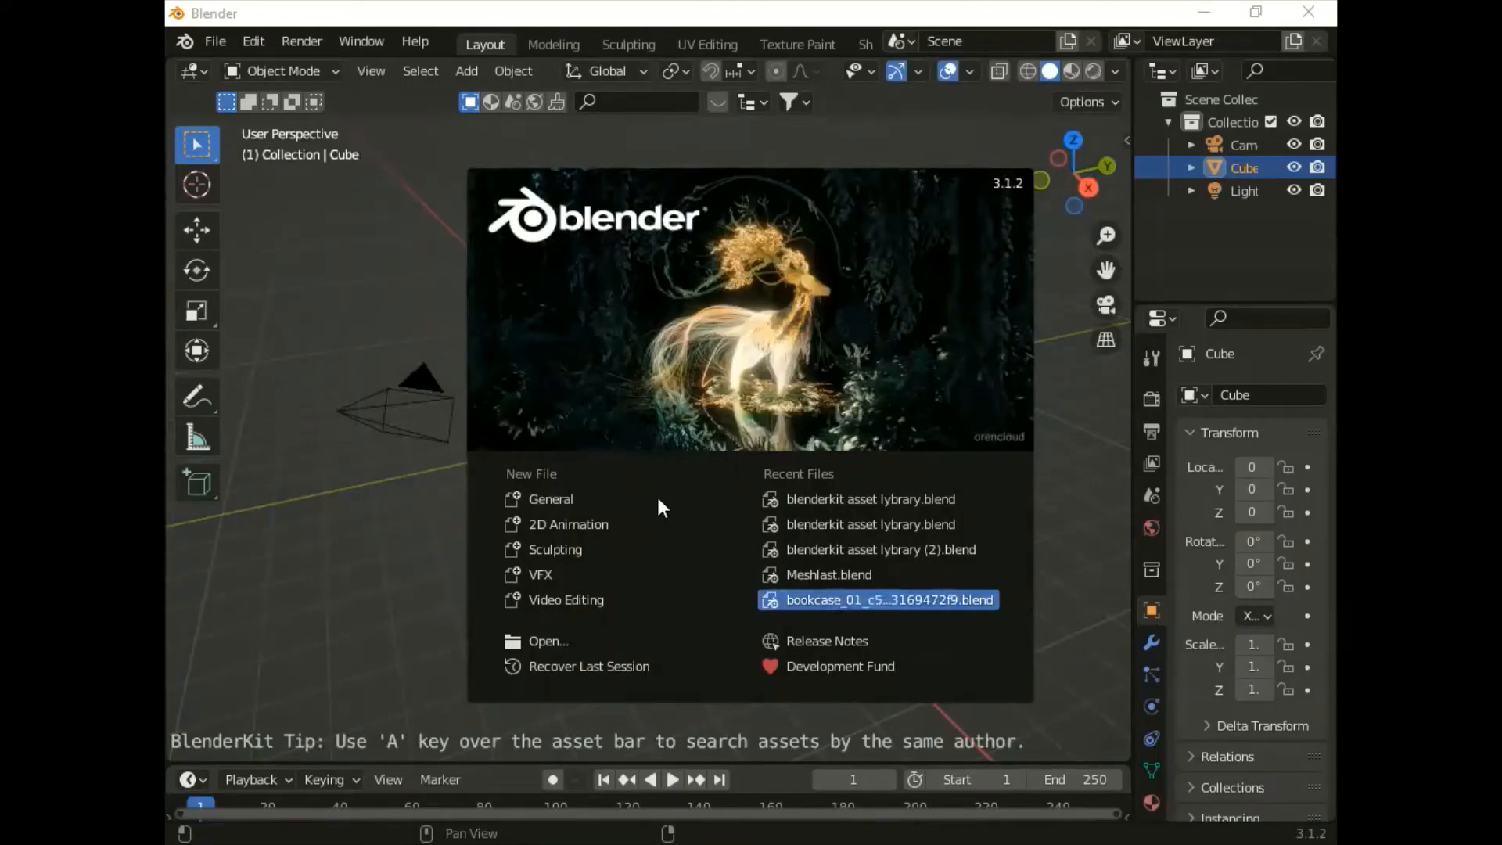
Step: Open catalog.blend from the Desktop in Blender 3.1.2
{"action": "left_click", "coordinate": [216, 41]}
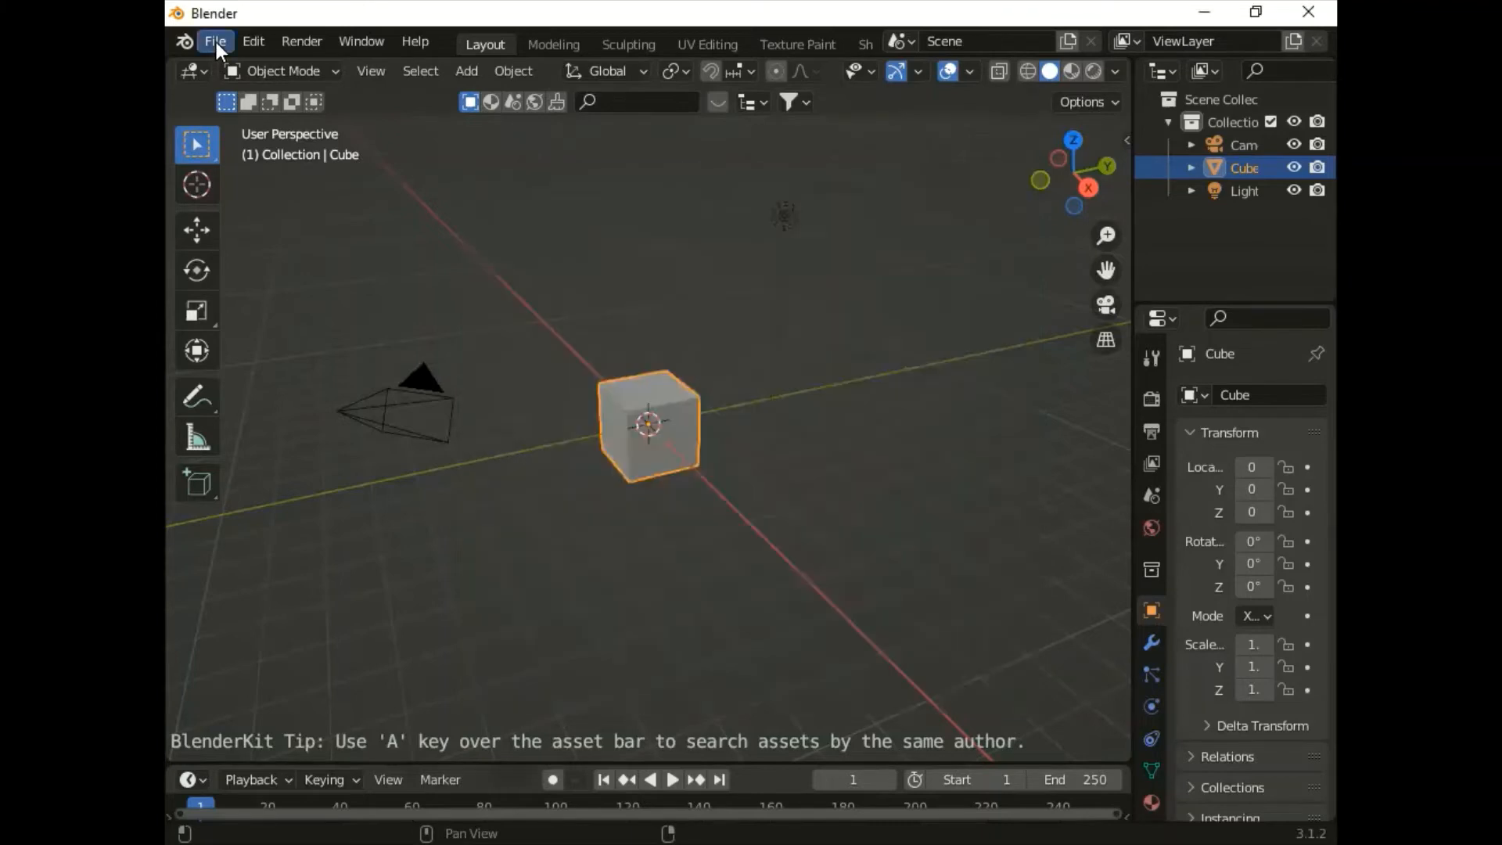
{"action": "left_click", "coordinate": [216, 41]}
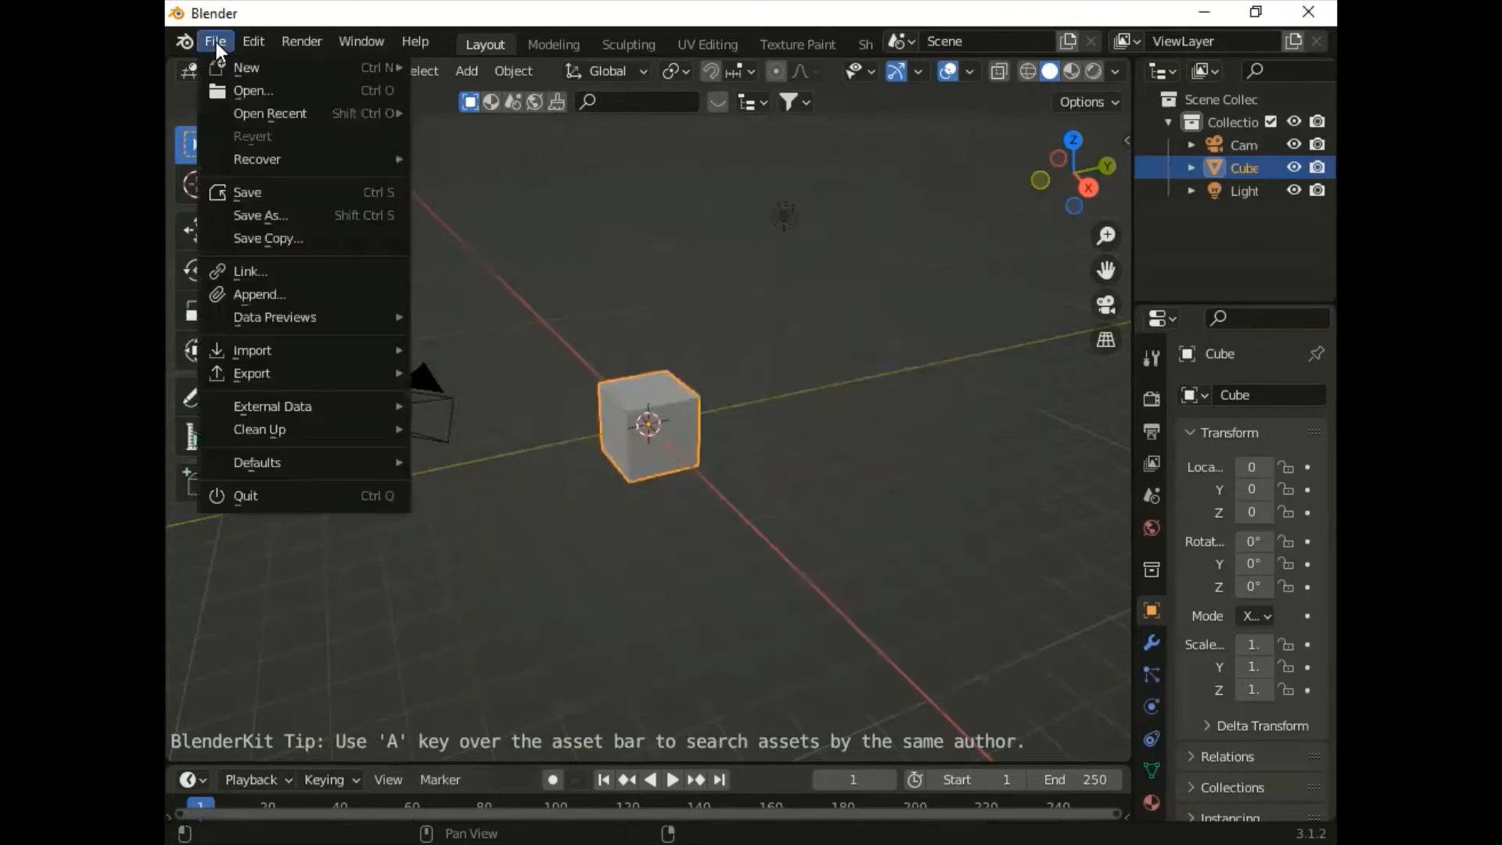
{"action": "left_click", "coordinate": [250, 92]}
{"action": "left_click", "coordinate": [449, 335]}
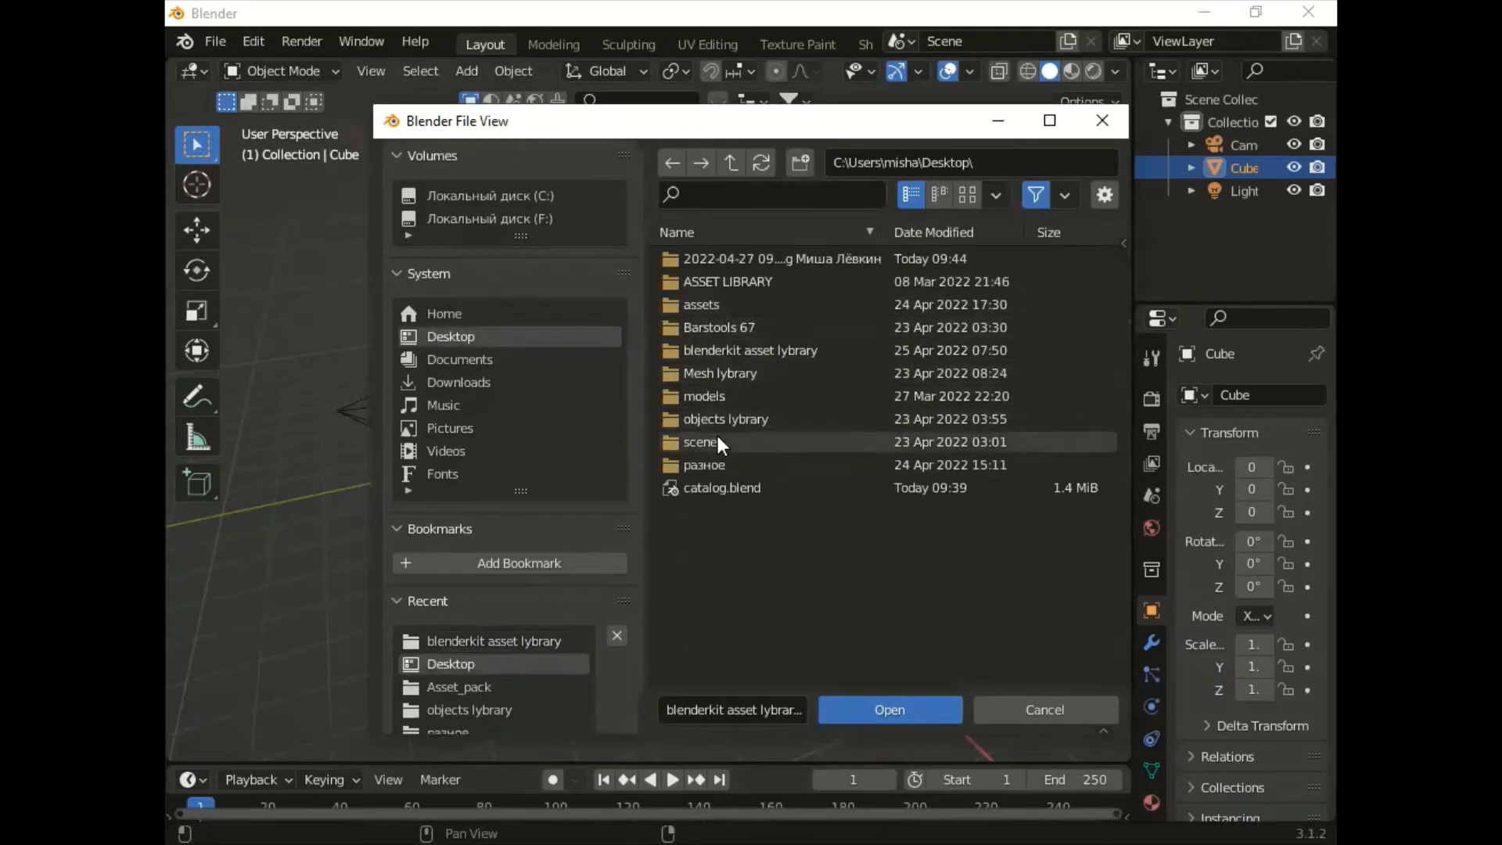
{"action": "left_click", "coordinate": [719, 484]}
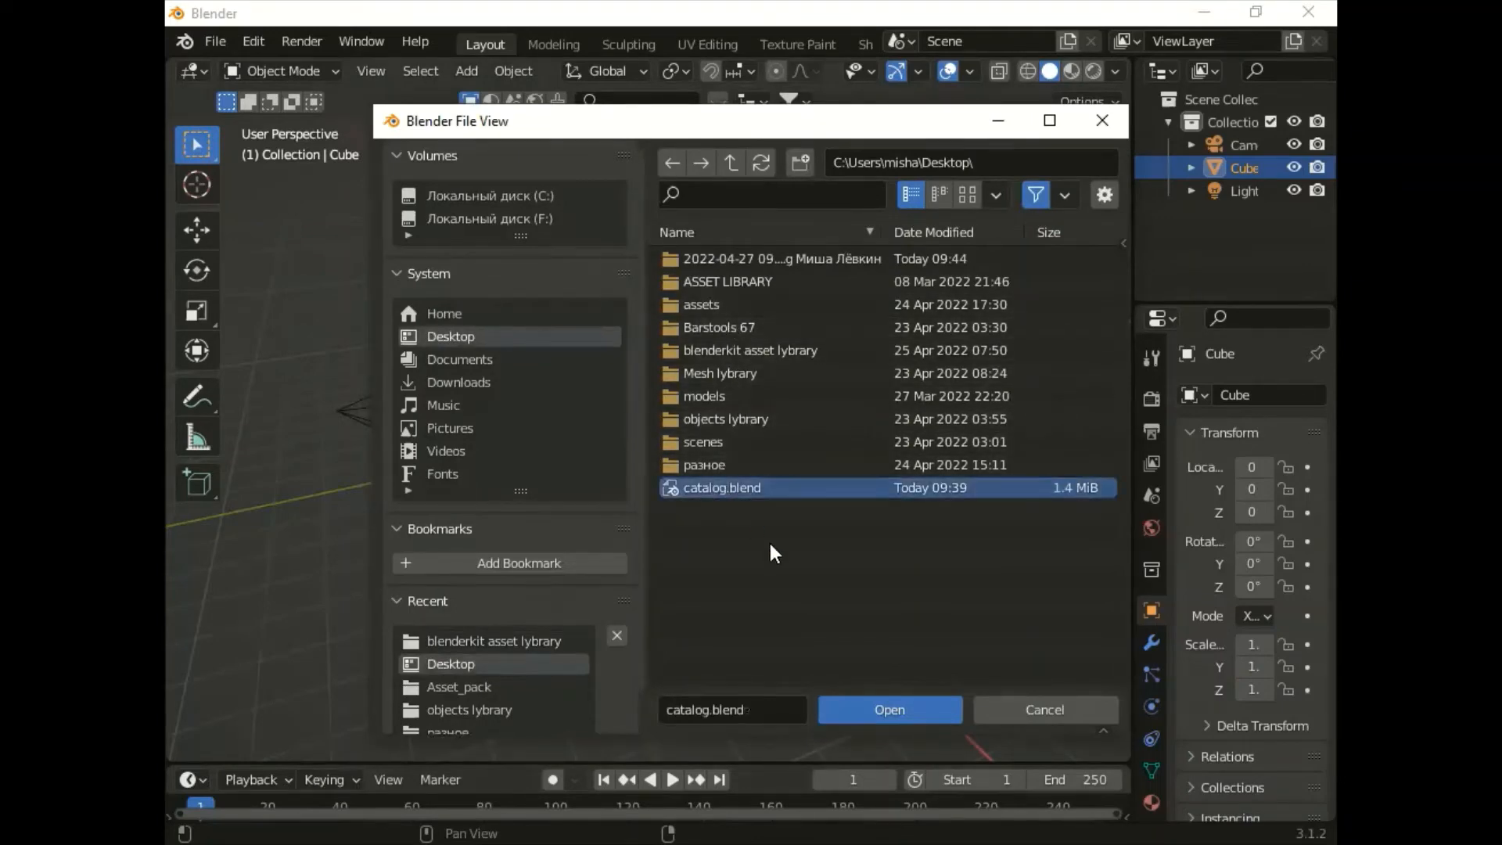
{"action": "left_click", "coordinate": [899, 710]}
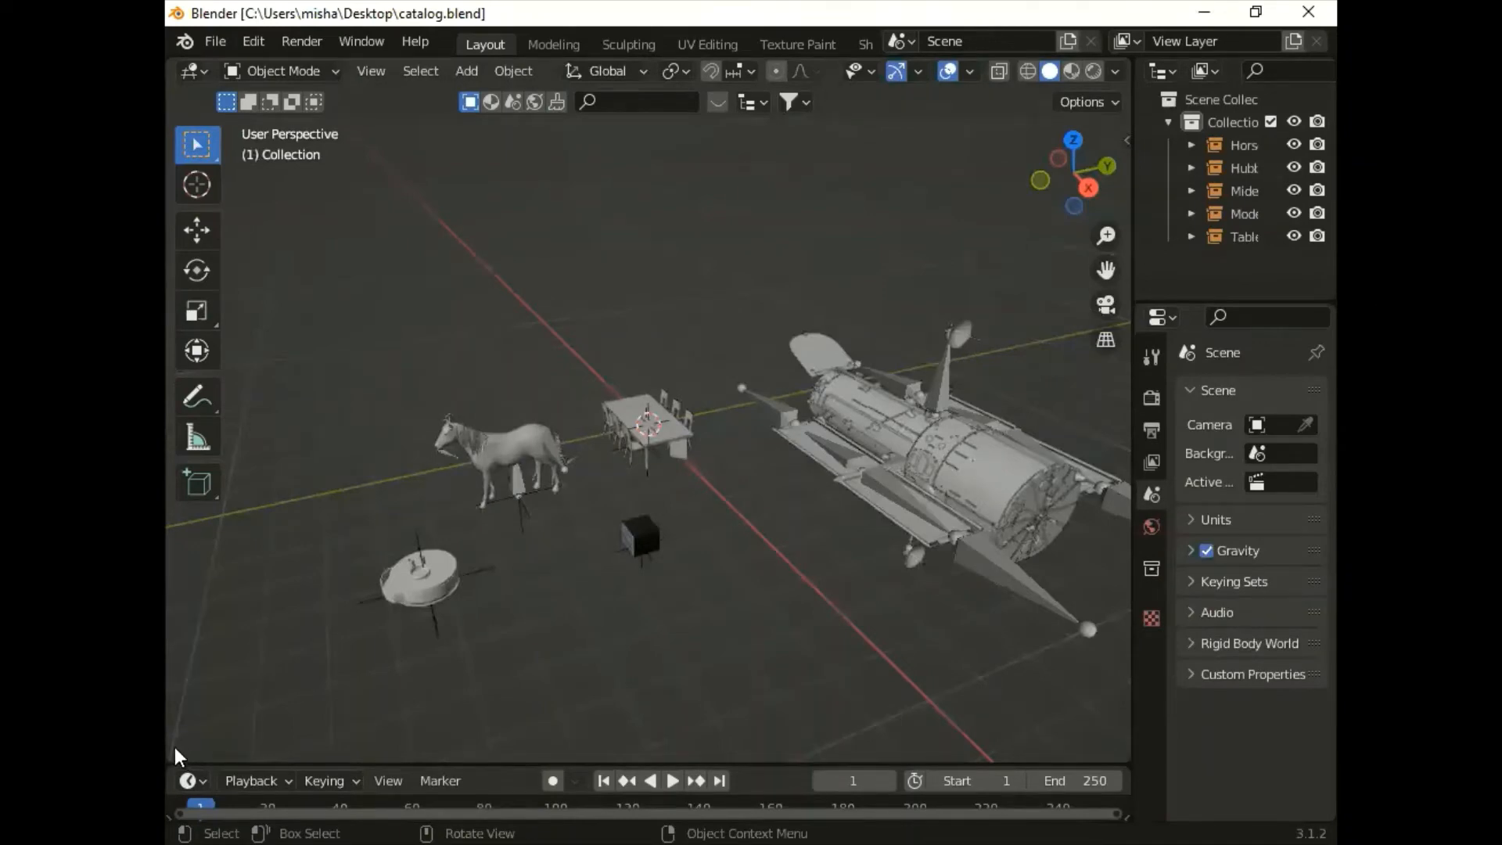
Step: Collapse the timeline and split the 3D viewport vertically, turning the narrower area into an Asset Browser
{"action": "left_click_drag", "start_coordinate": [174, 751], "coordinate": [176, 795]}
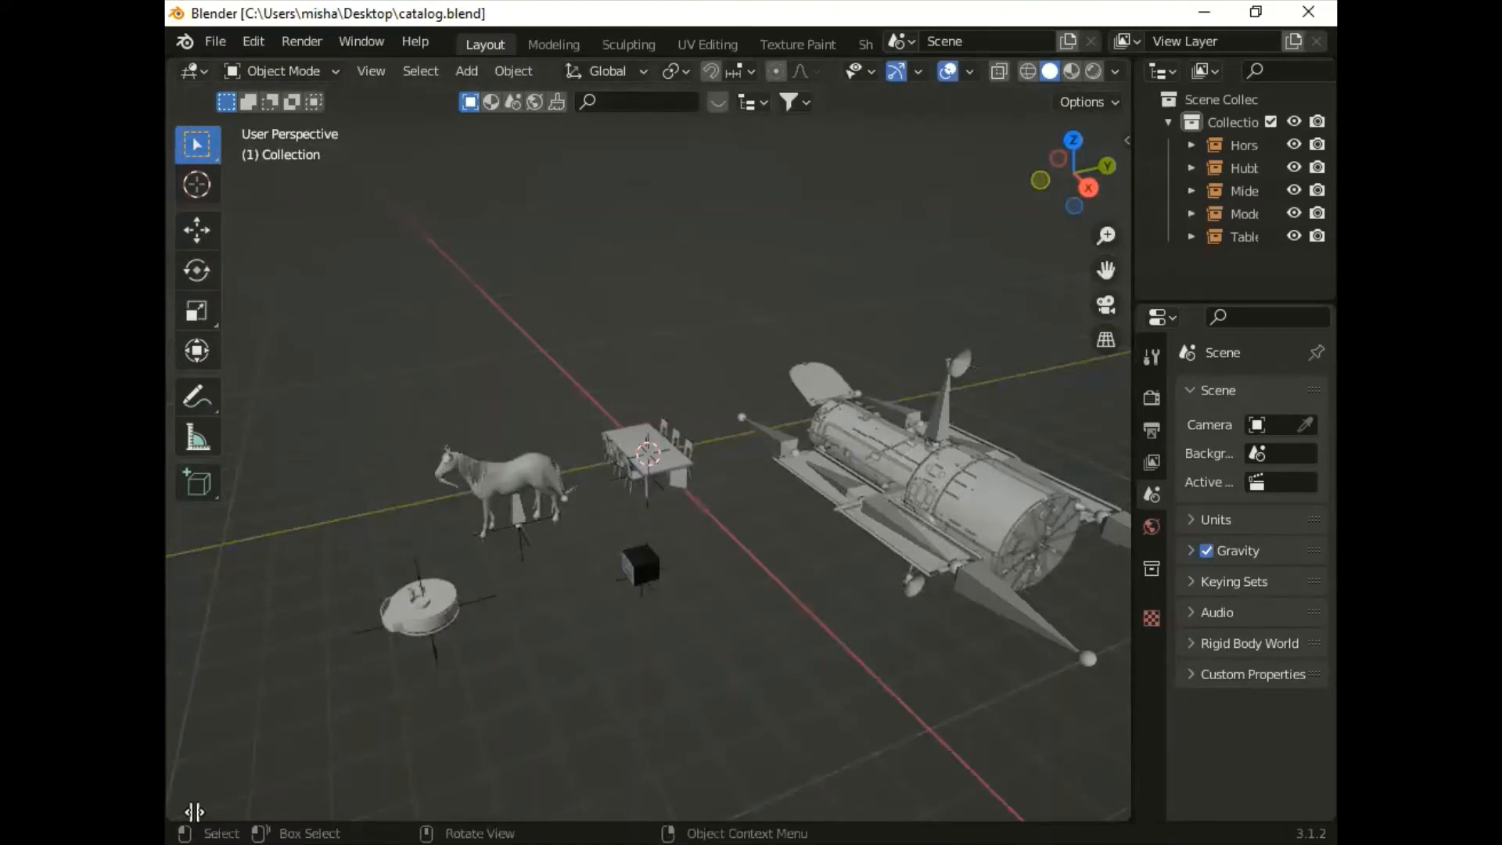
{"action": "left_click_drag", "start_coordinate": [185, 804], "coordinate": [506, 795]}
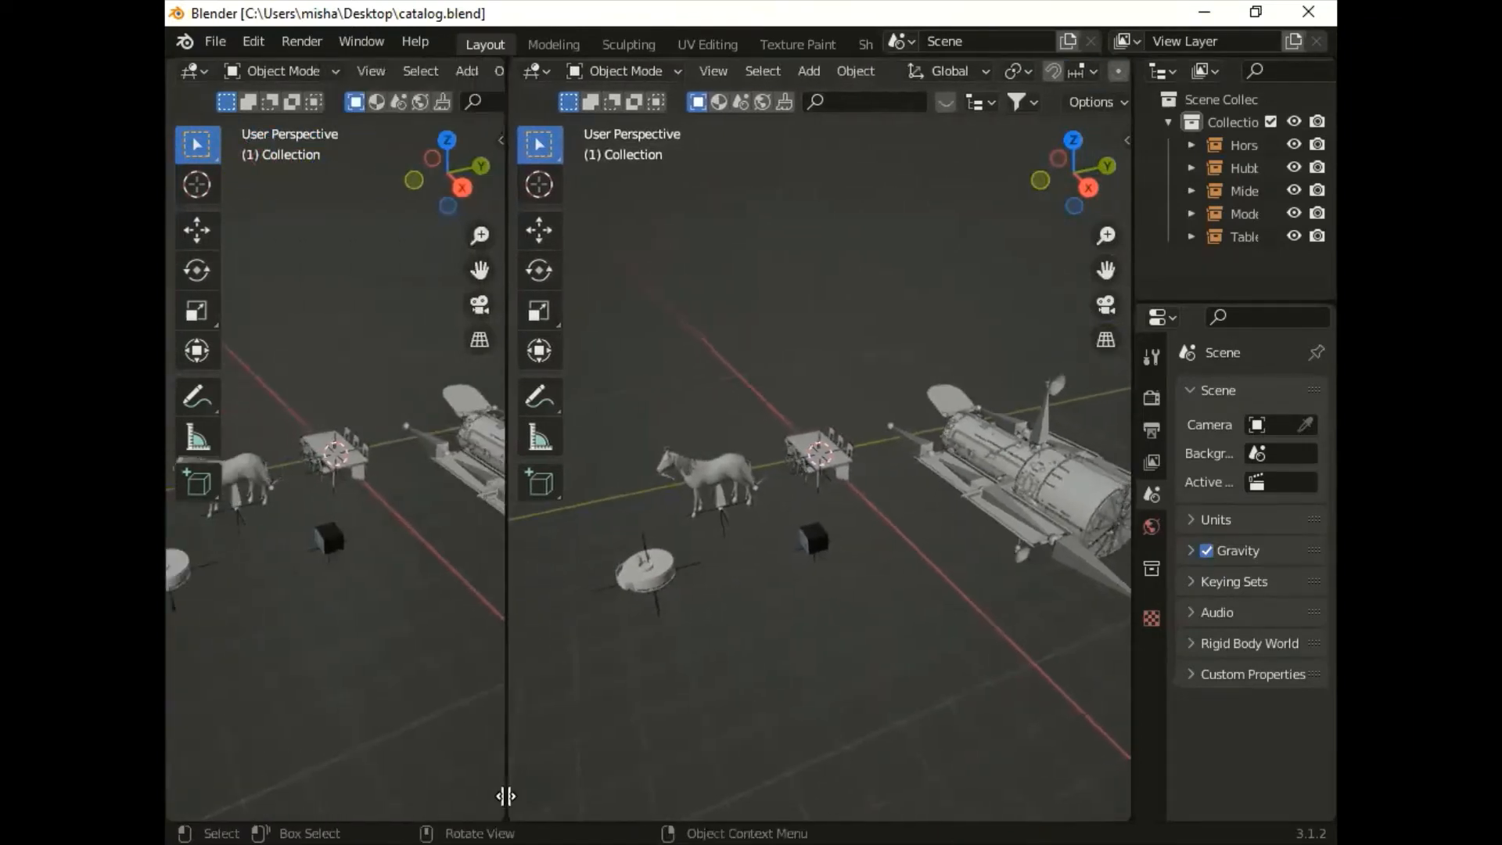
{"action": "left_click", "coordinate": [198, 72]}
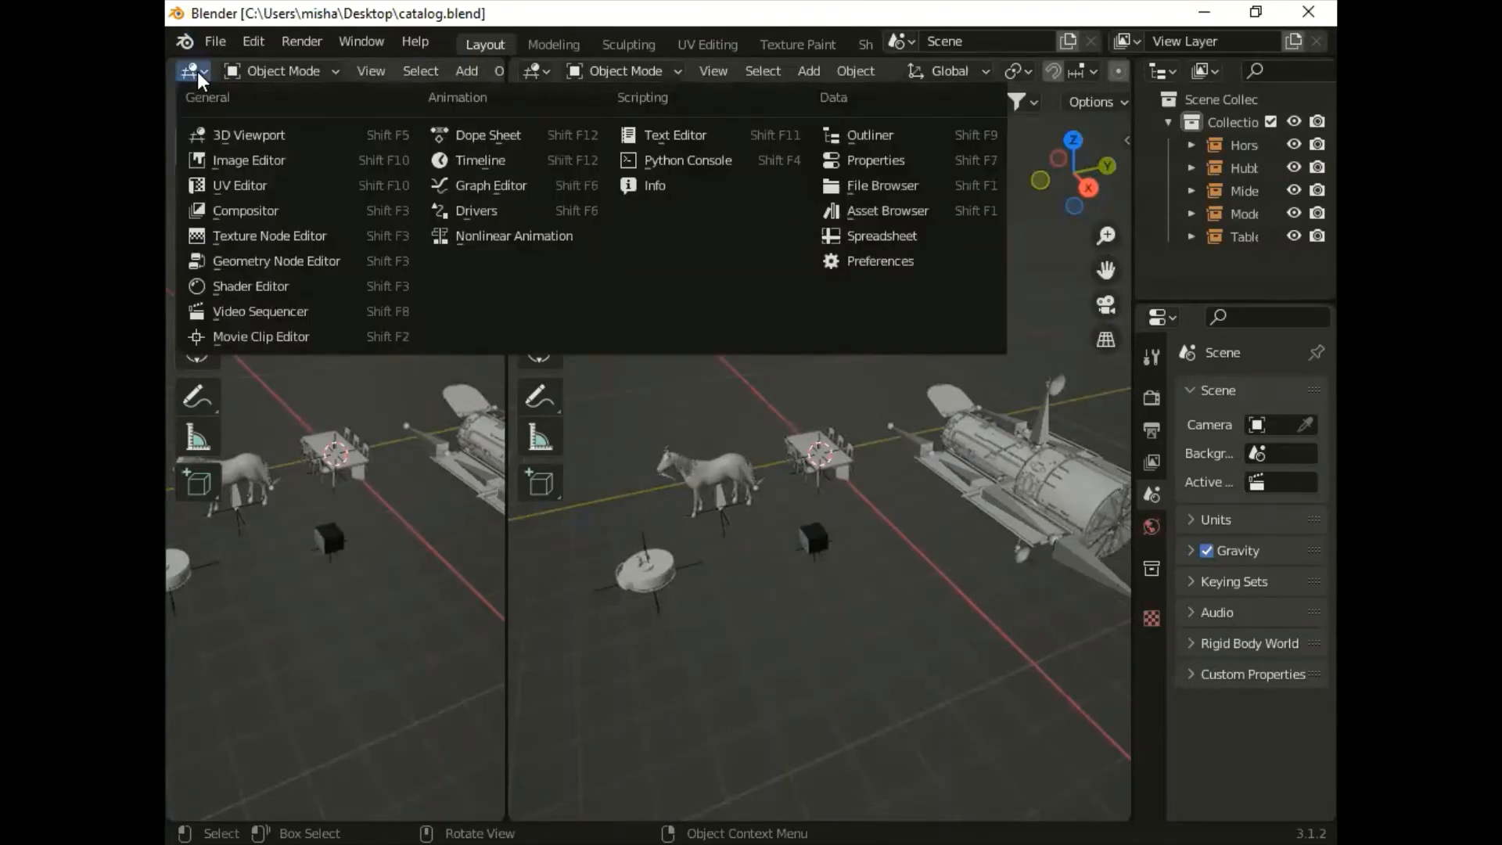
{"action": "left_click", "coordinate": [718, 211]}
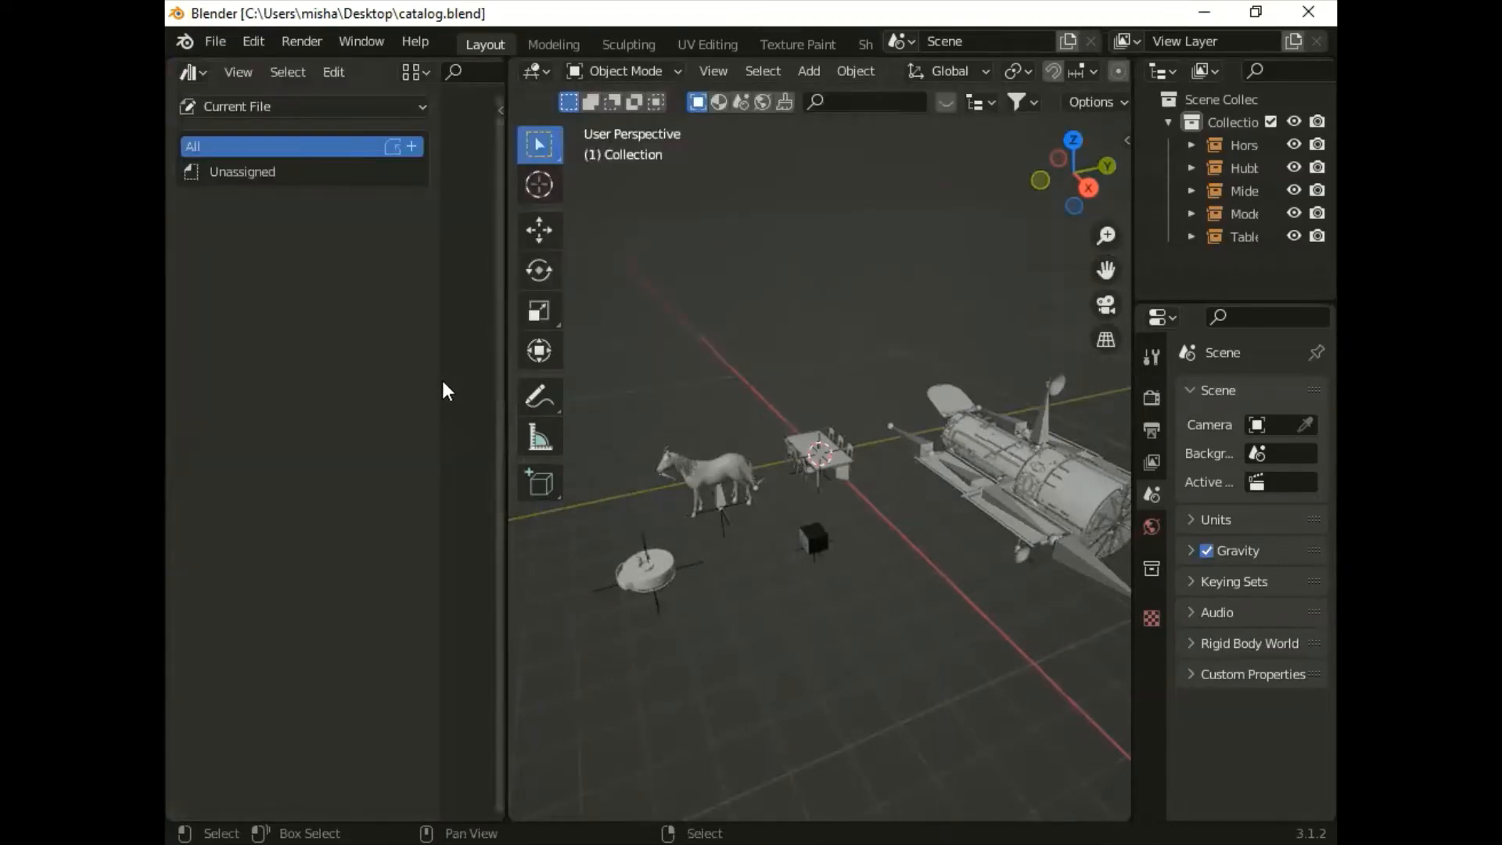
Step: Narrow the Asset Browser's catalog list and make the outliner taller
{"action": "left_click_drag", "start_coordinate": [438, 381], "coordinate": [327, 401]}
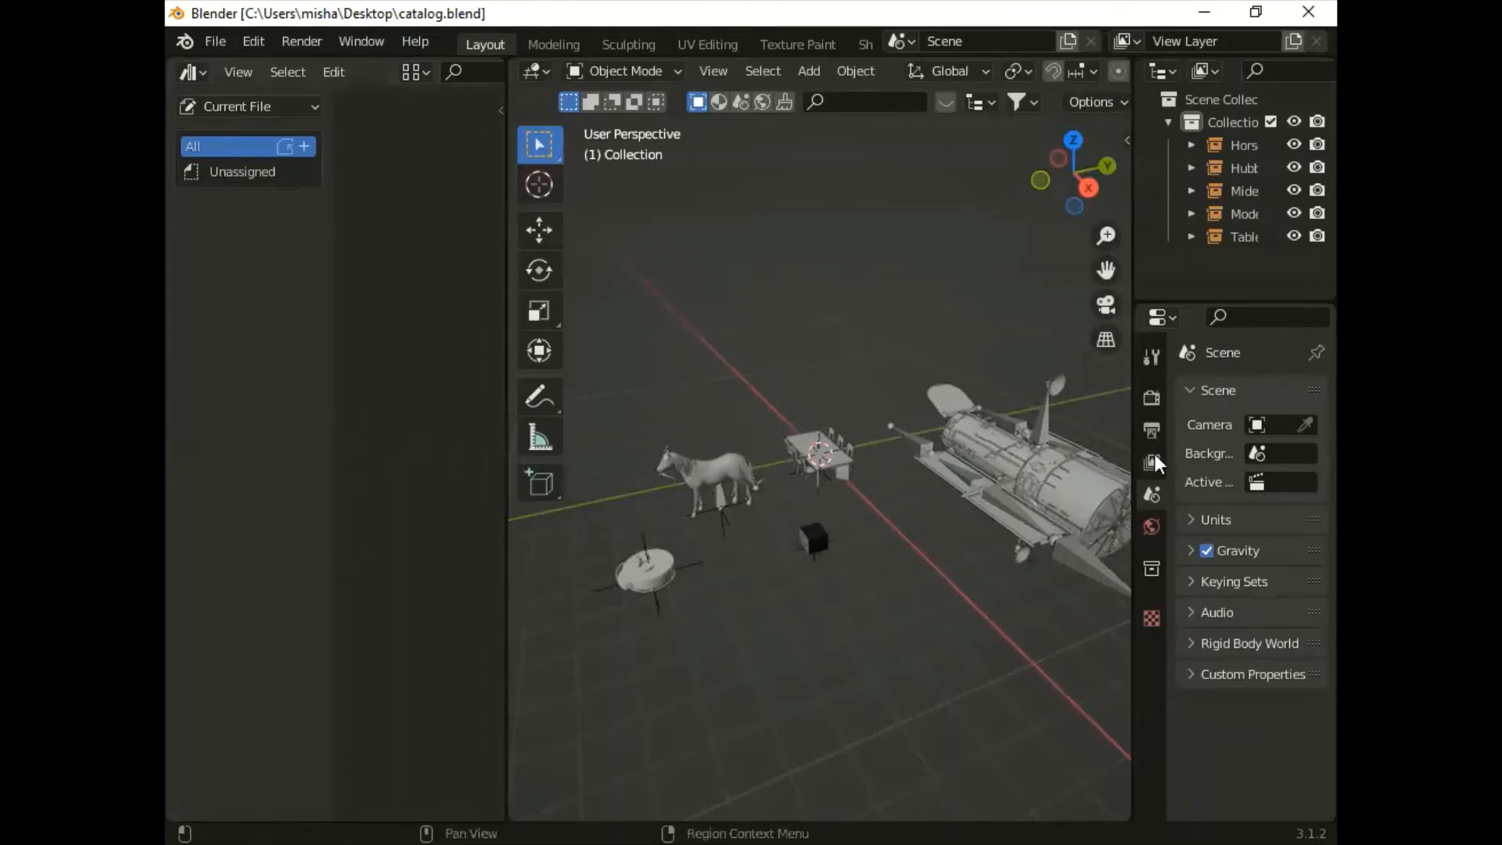
{"action": "left_click_drag", "start_coordinate": [1216, 303], "coordinate": [1193, 597]}
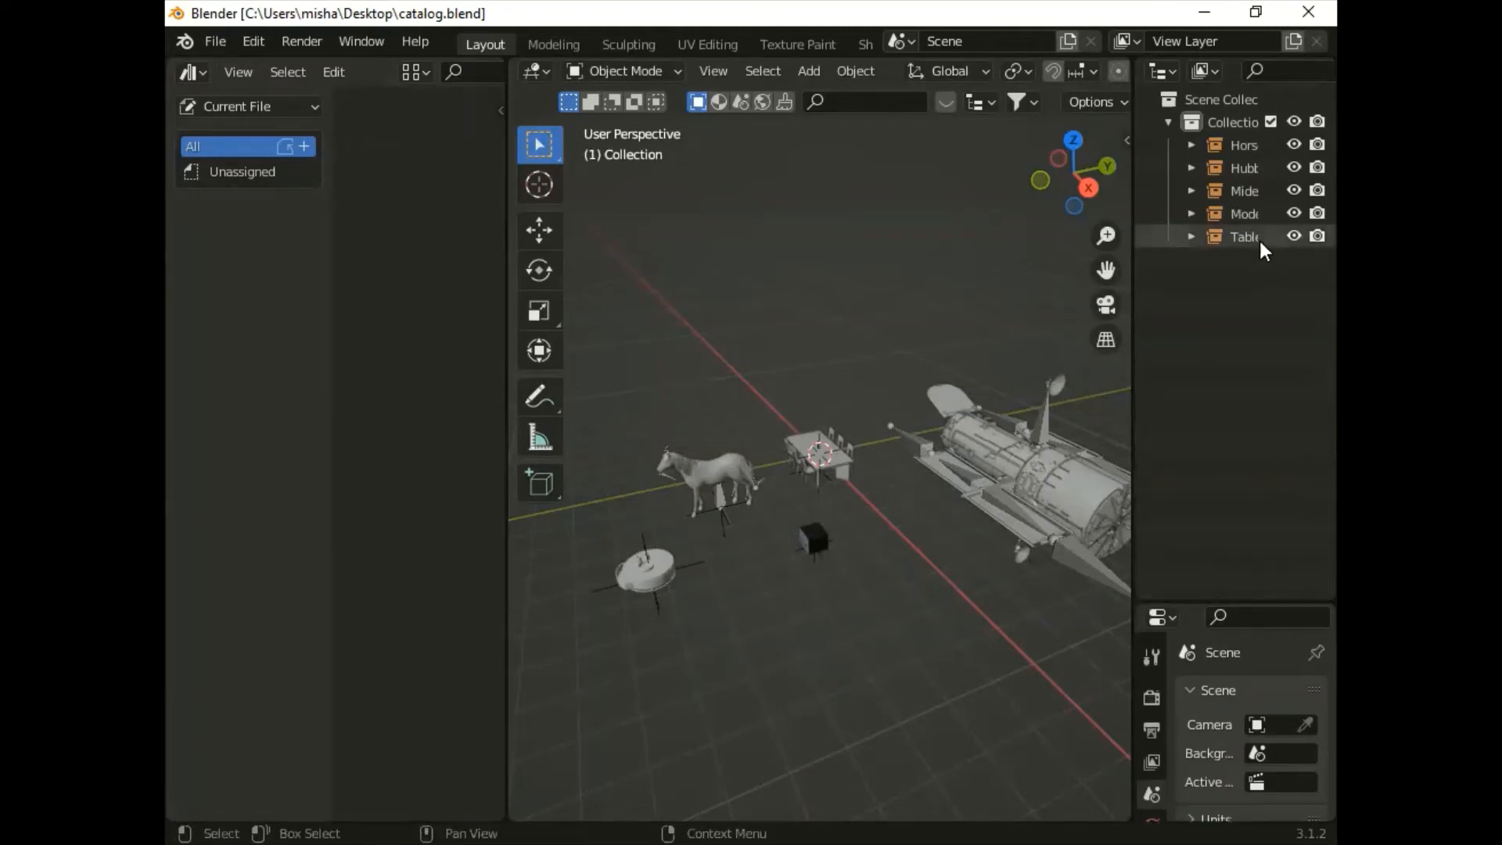
{"action": "right_click", "coordinate": [1237, 236]}
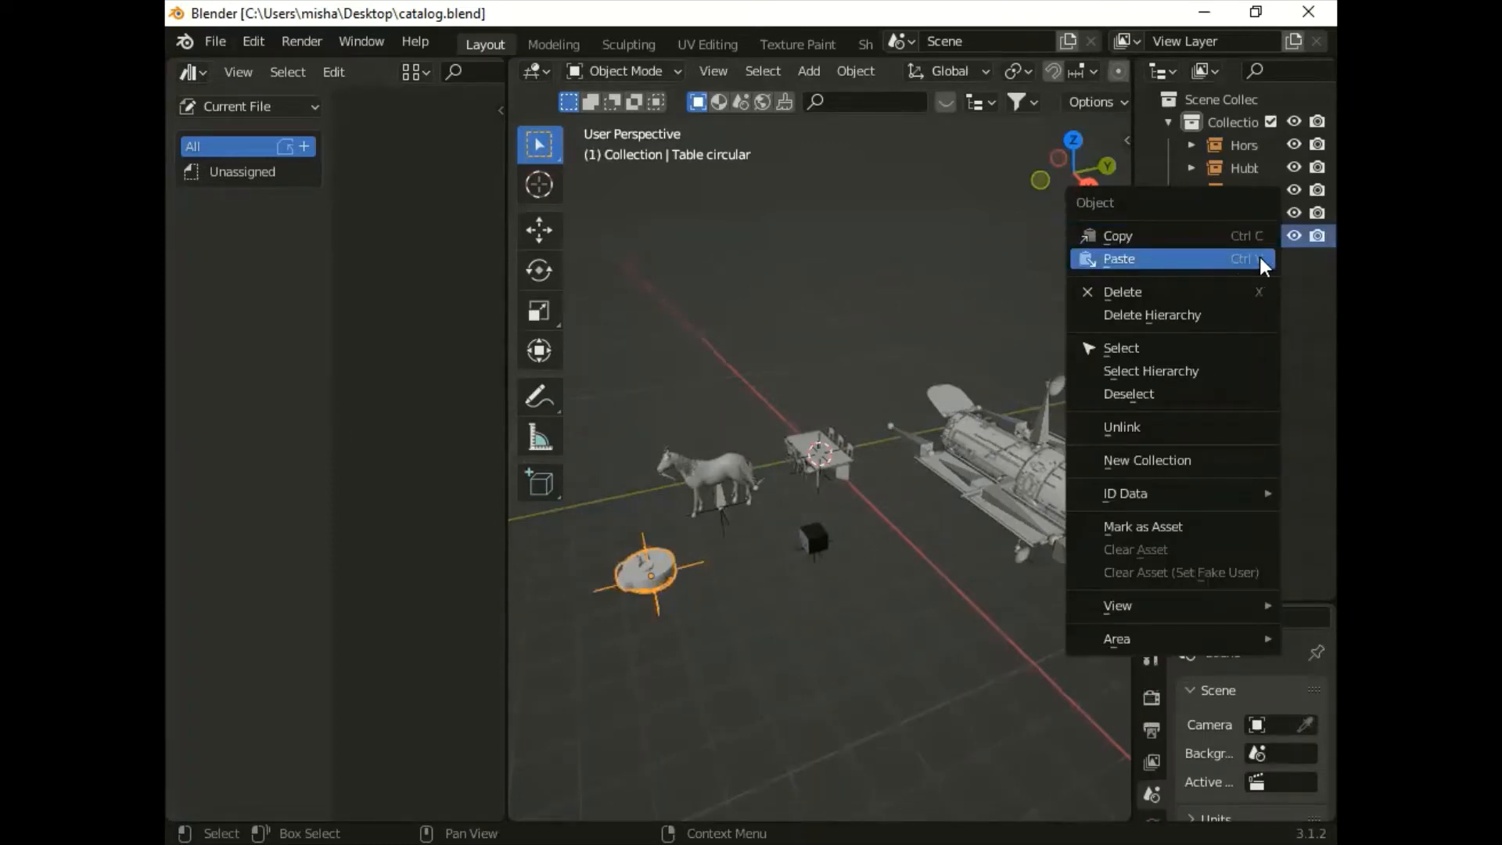
{"action": "left_click", "coordinate": [1147, 459]}
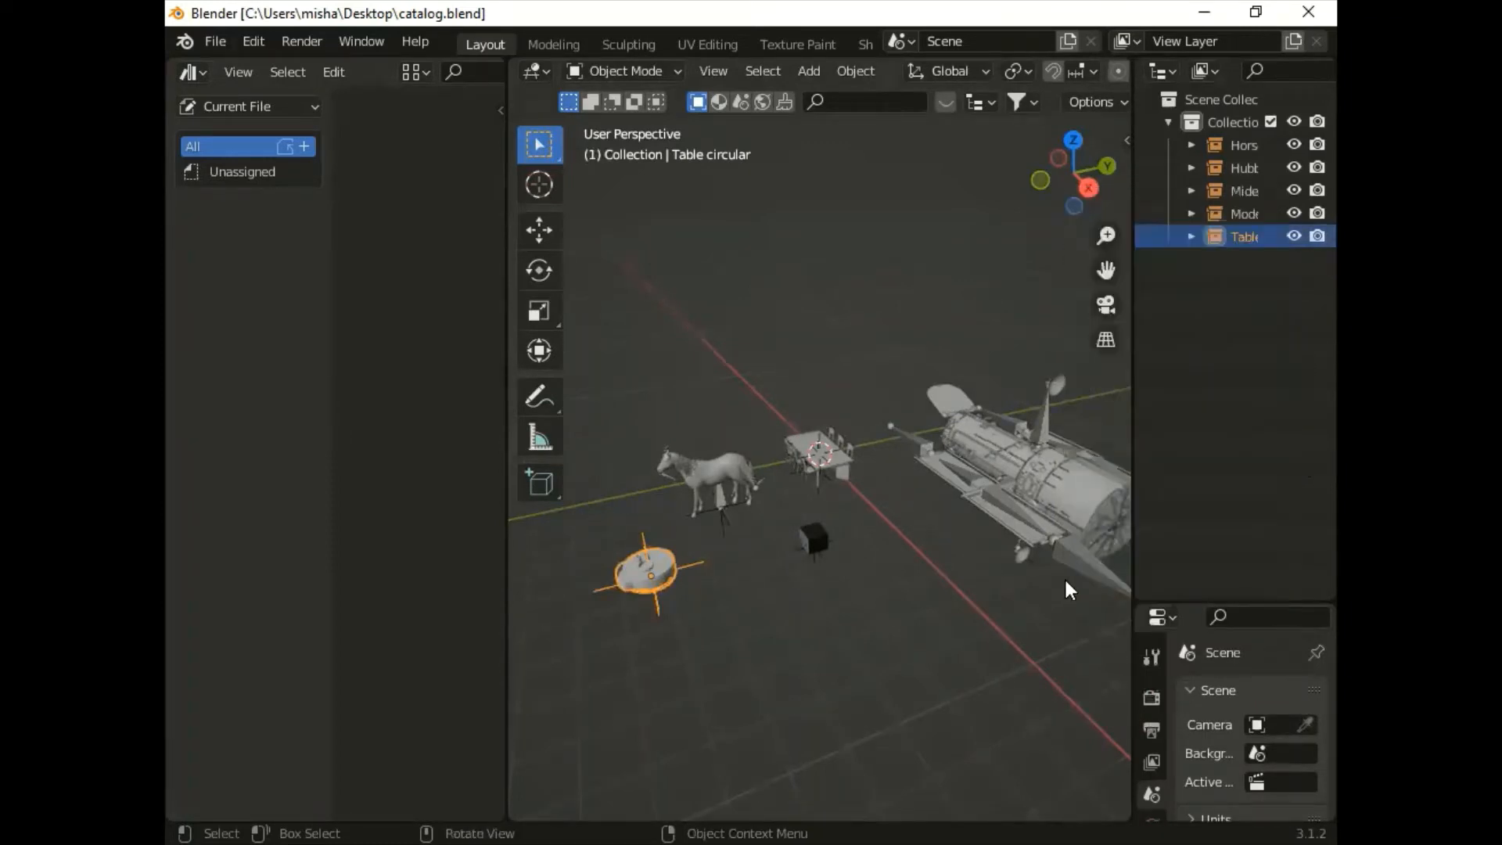
{"action": "right_click", "coordinate": [1248, 236]}
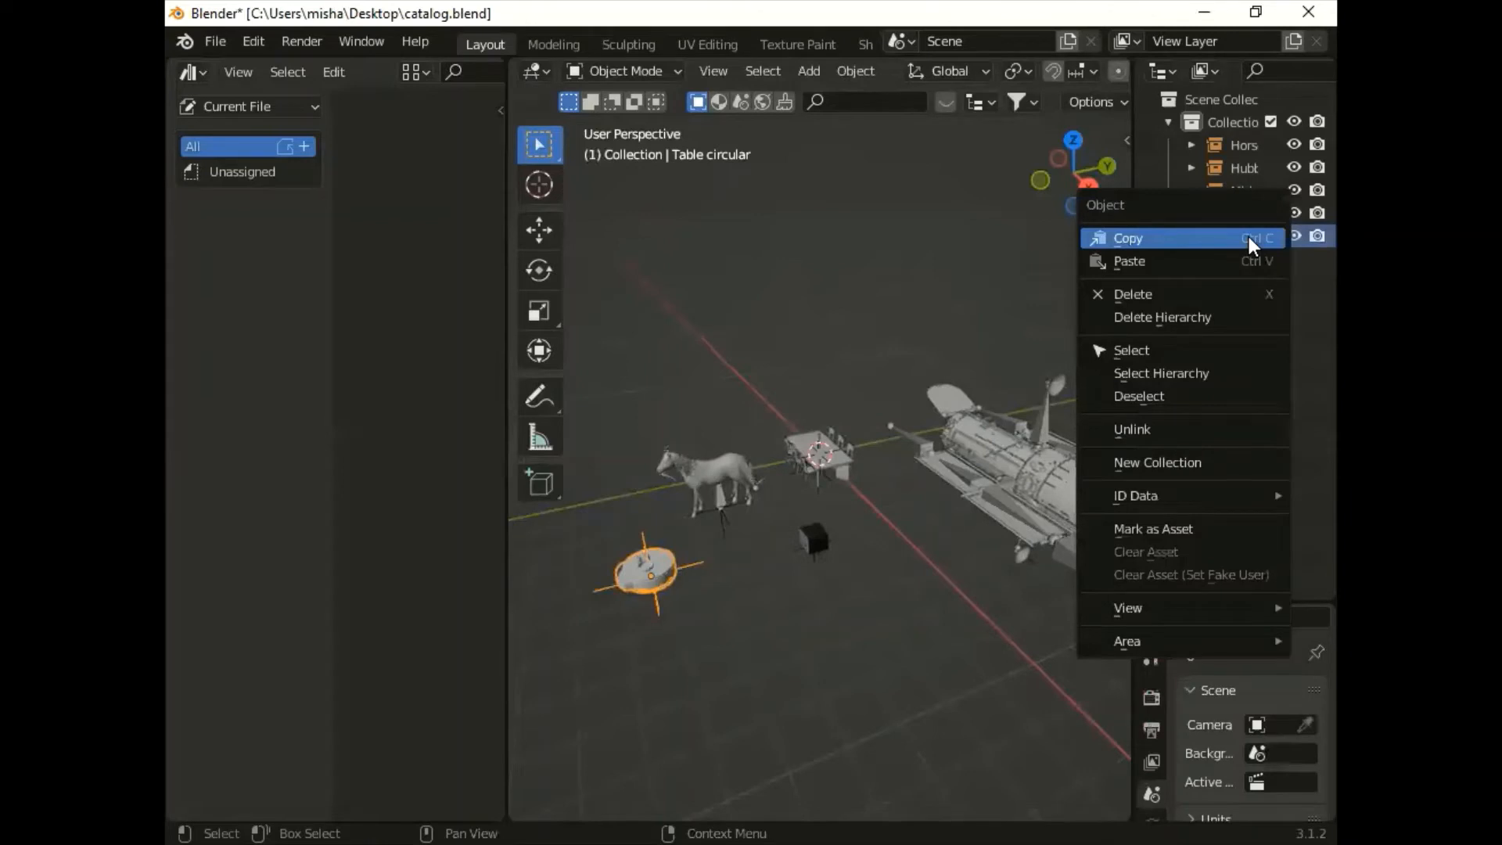
{"action": "left_click", "coordinate": [1250, 220]}
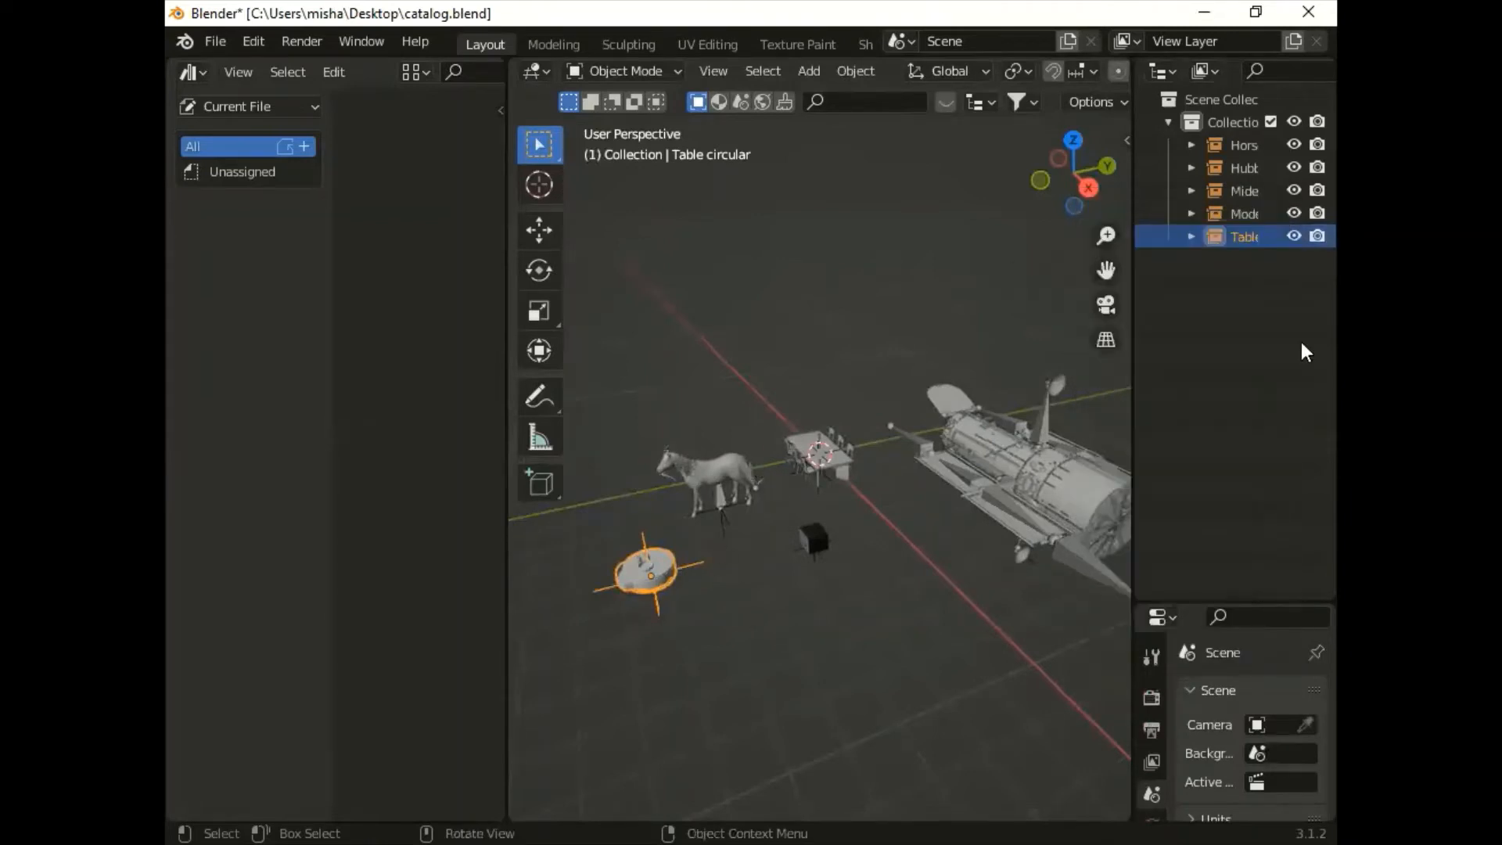
Step: Mark the Table circular, Modern dinner table 01 and Midea Electric Oven objects as assets
{"action": "right_click", "coordinate": [1241, 241]}
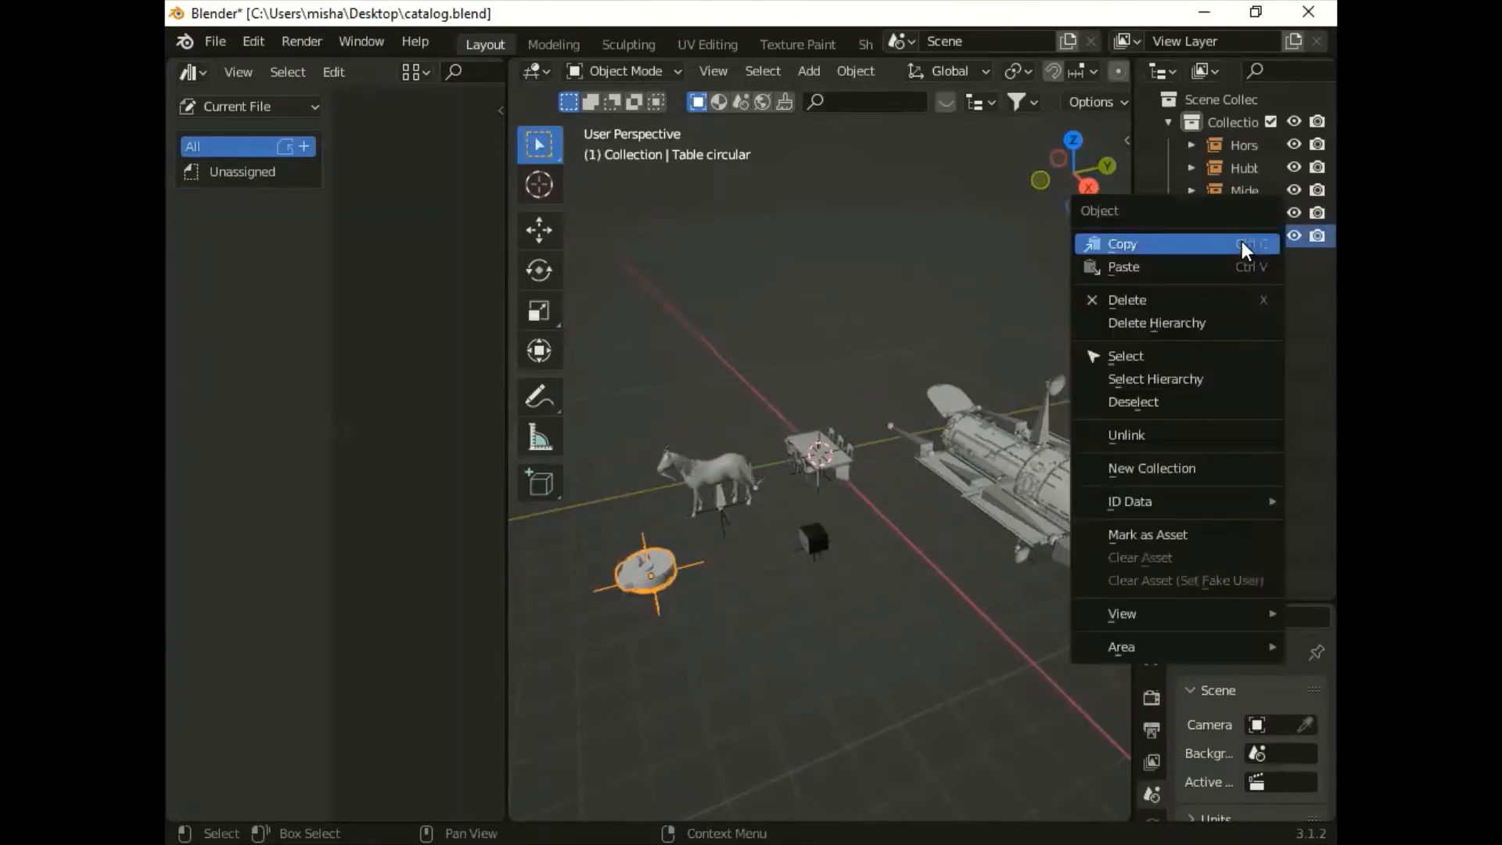
{"action": "left_click", "coordinate": [1160, 538]}
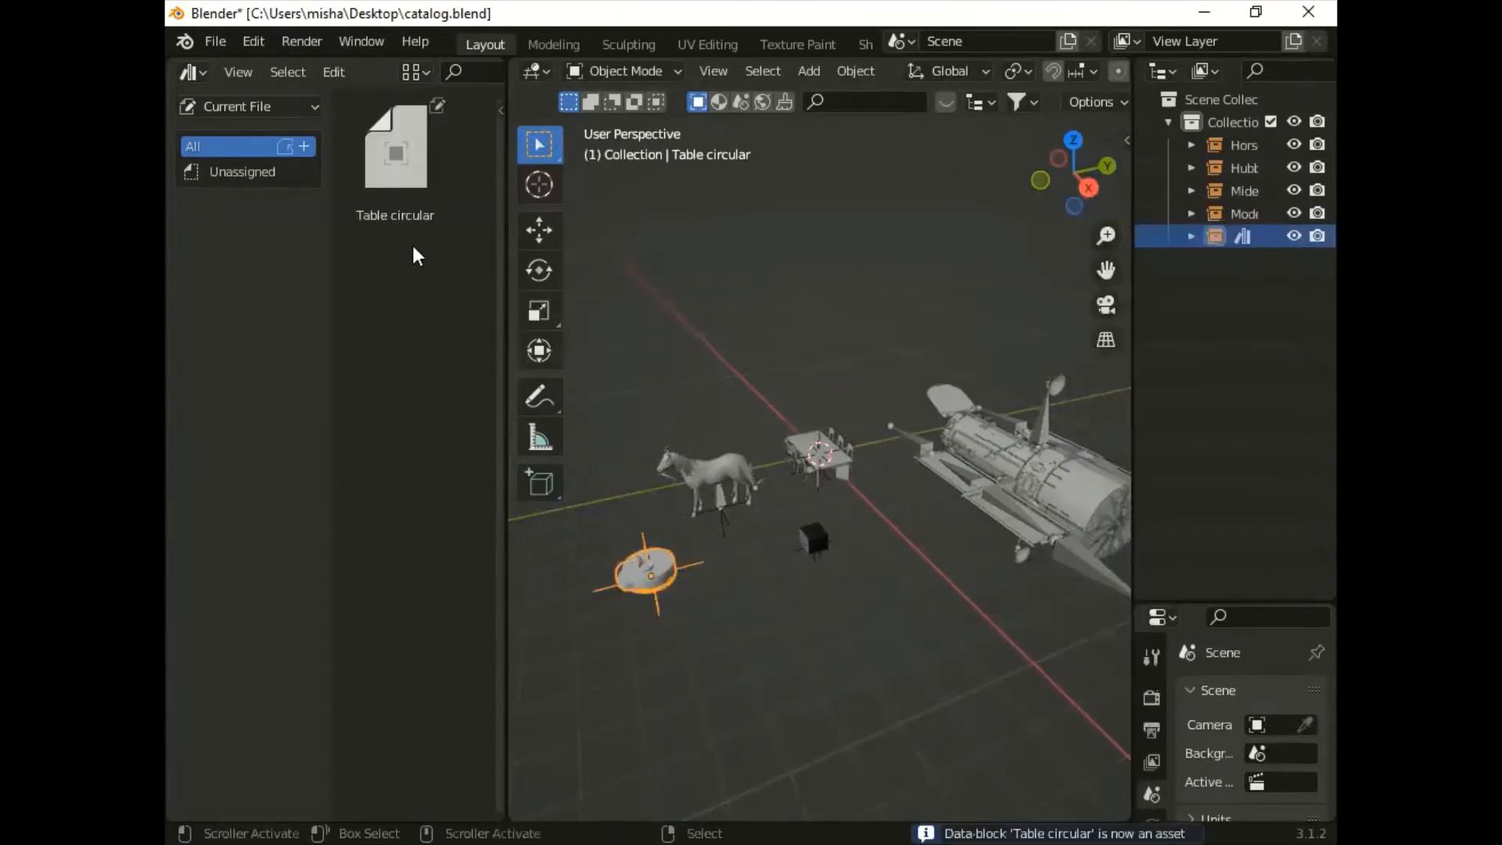
{"action": "right_click", "coordinate": [1232, 216]}
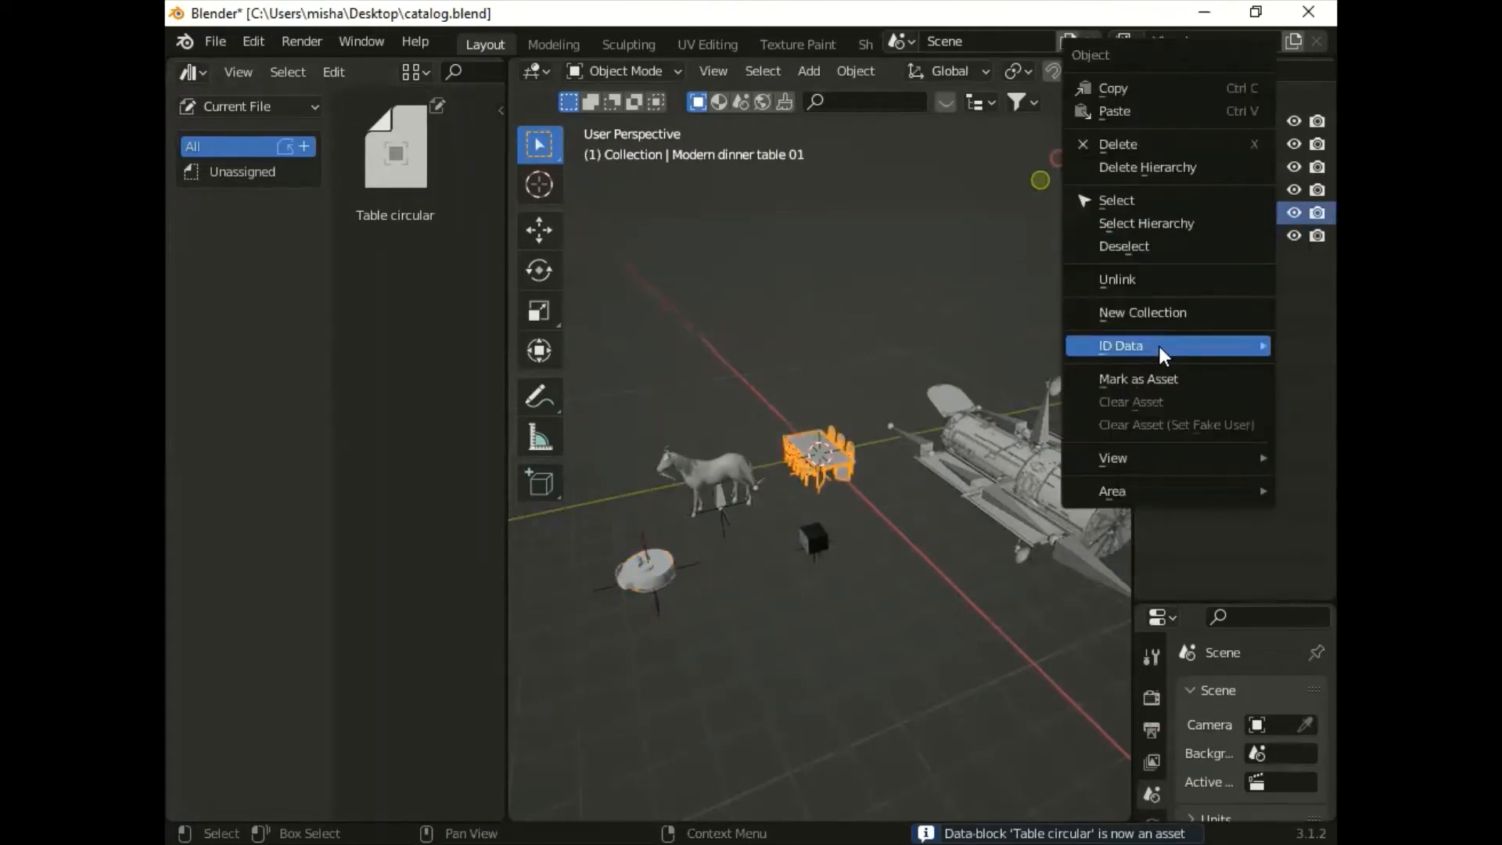
{"action": "left_click", "coordinate": [1161, 380]}
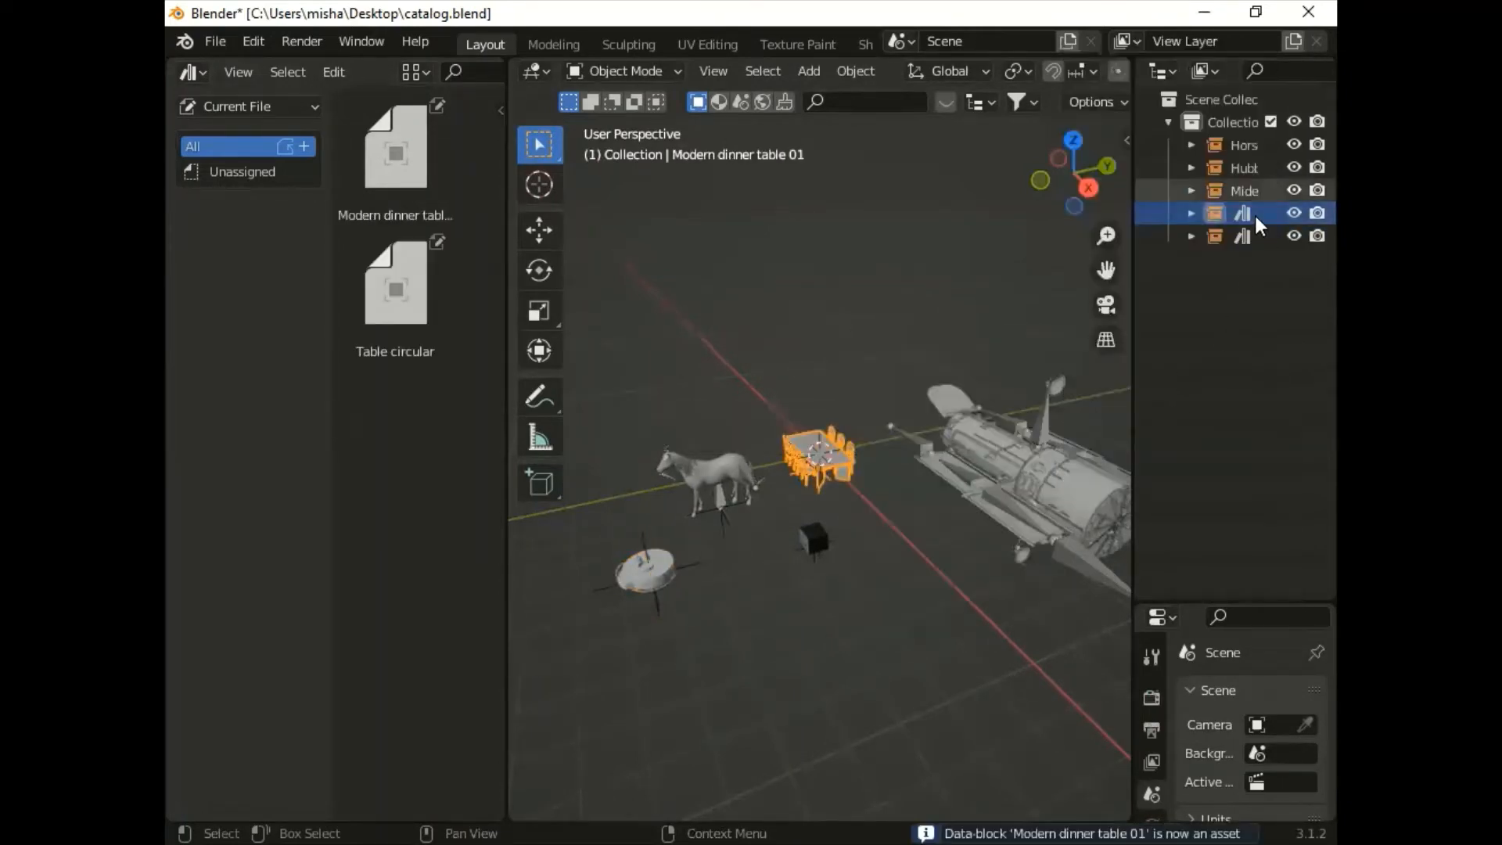
{"action": "right_click", "coordinate": [1255, 213]}
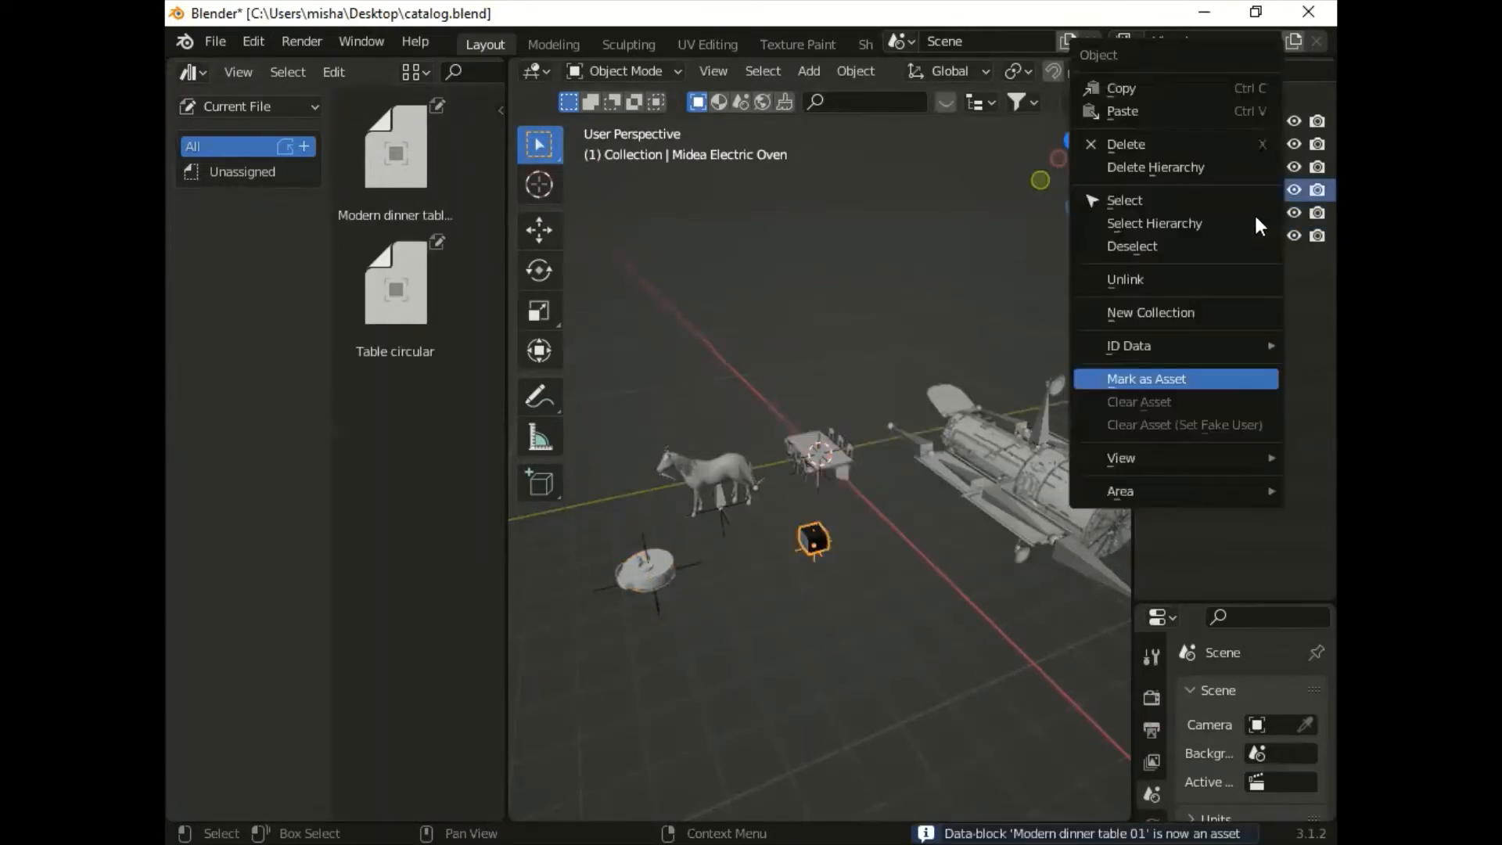
{"action": "left_click", "coordinate": [1157, 379]}
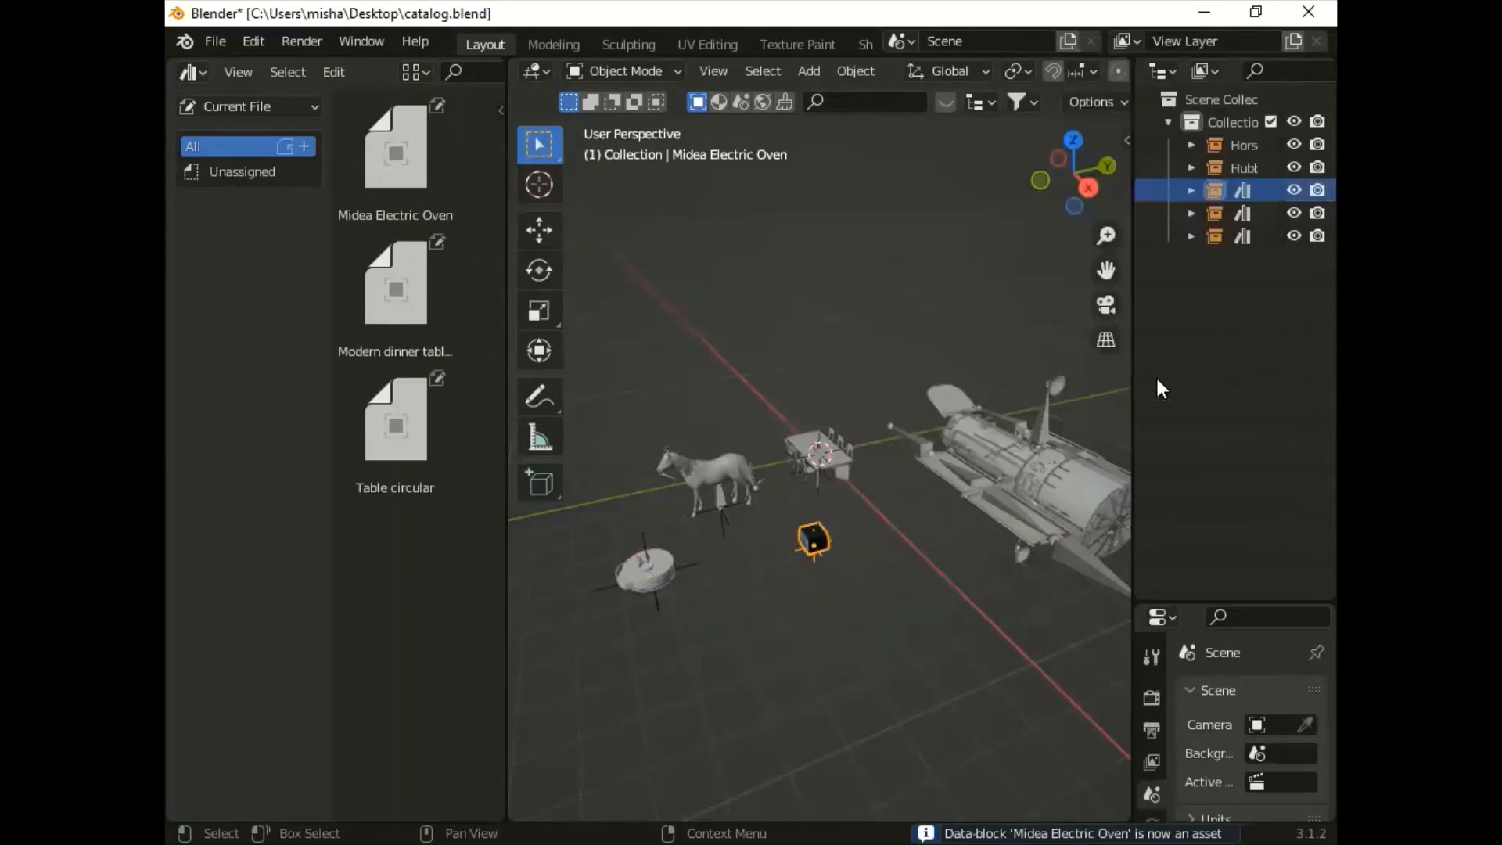
{"action": "left_click_drag", "start_coordinate": [1130, 303], "coordinate": [1022, 313]}
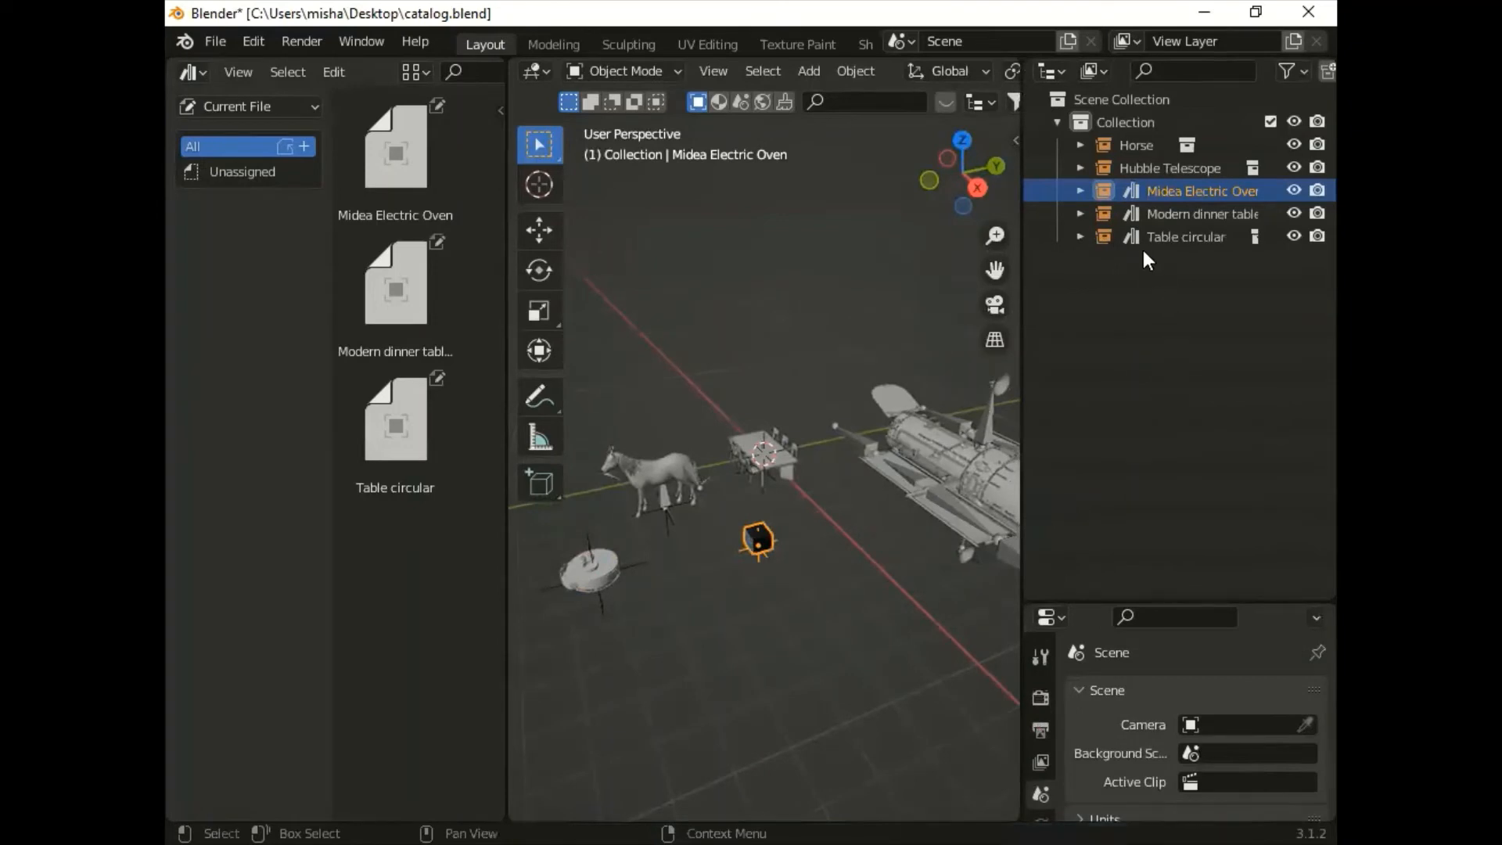
{"action": "right_click", "coordinate": [1020, 358]}
{"action": "left_click", "coordinate": [1020, 360]}
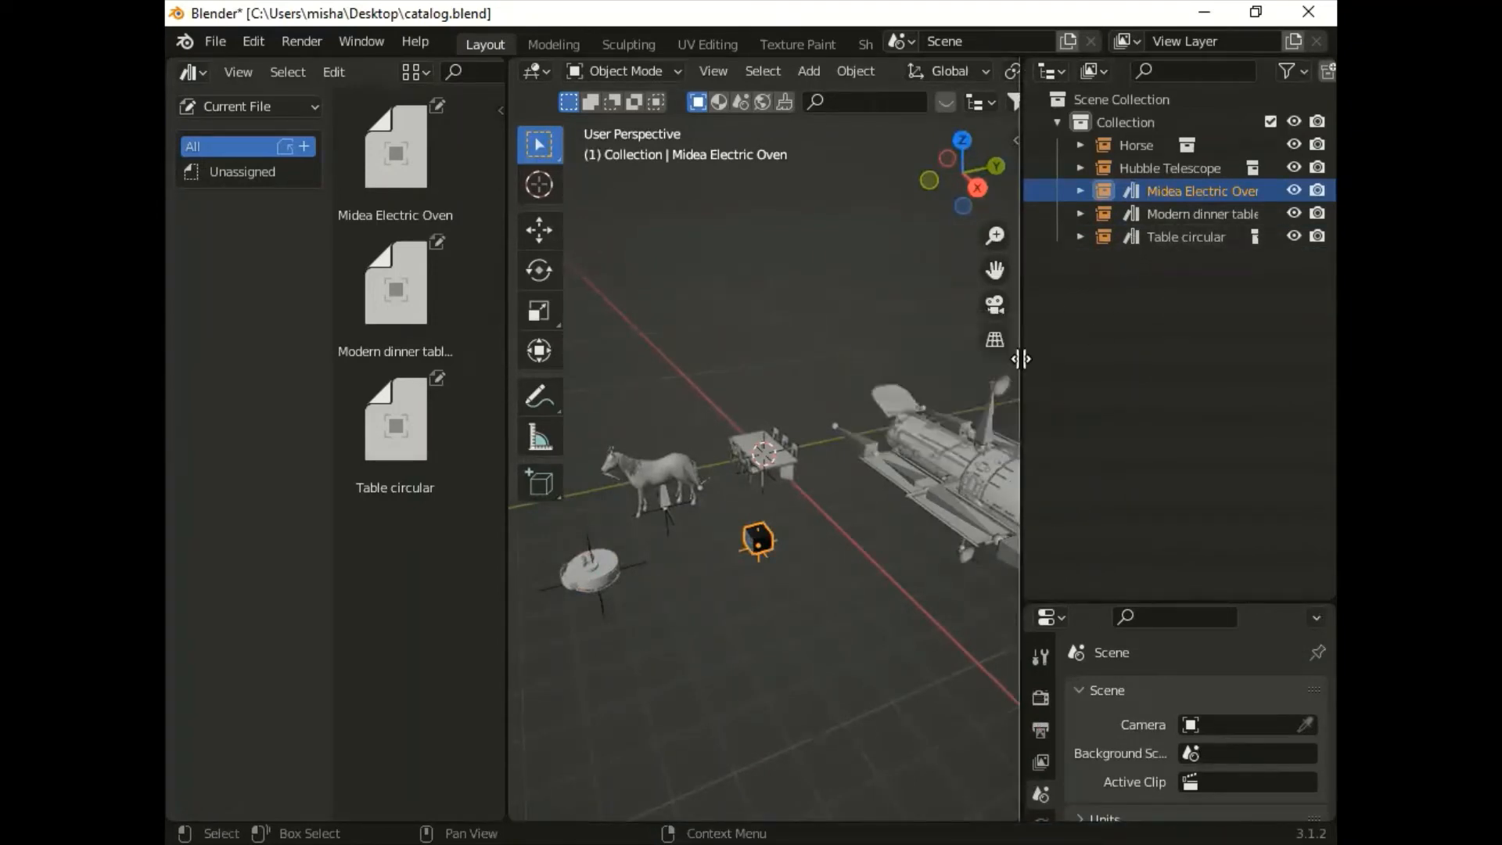
{"action": "left_click", "coordinate": [1026, 357]}
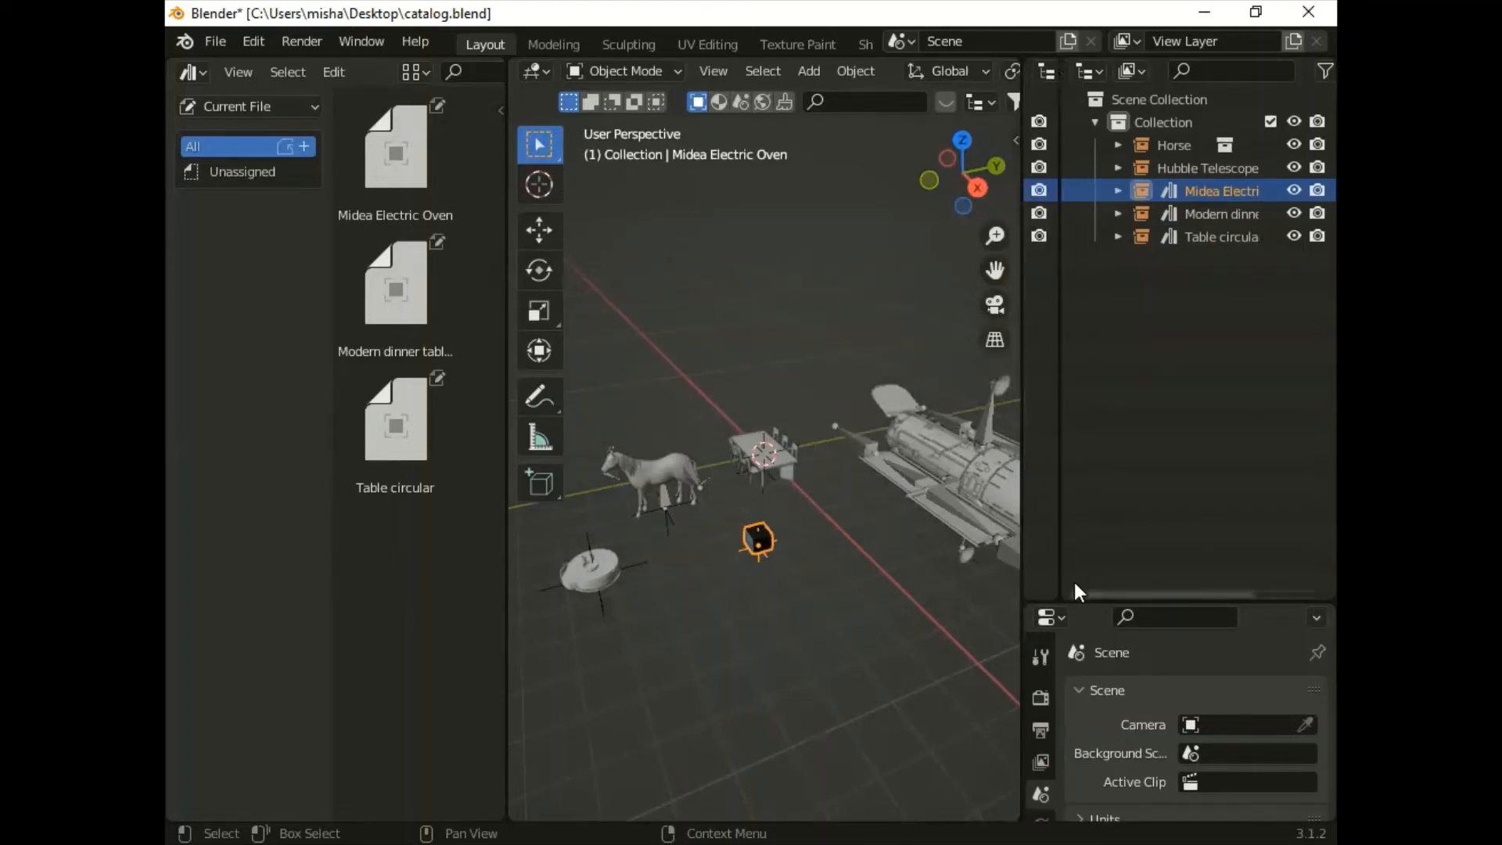
{"action": "mouse_move", "coordinate": [1066, 590]}
{"action": "left_mouse_down"}
{"action": "mouse_move", "coordinate": [1040, 607]}
{"action": "mouse_move", "coordinate": [1044, 576]}
{"action": "left_mouse_up"}
{"action": "left_click_drag", "start_coordinate": [1021, 505], "coordinate": [1130, 485]}
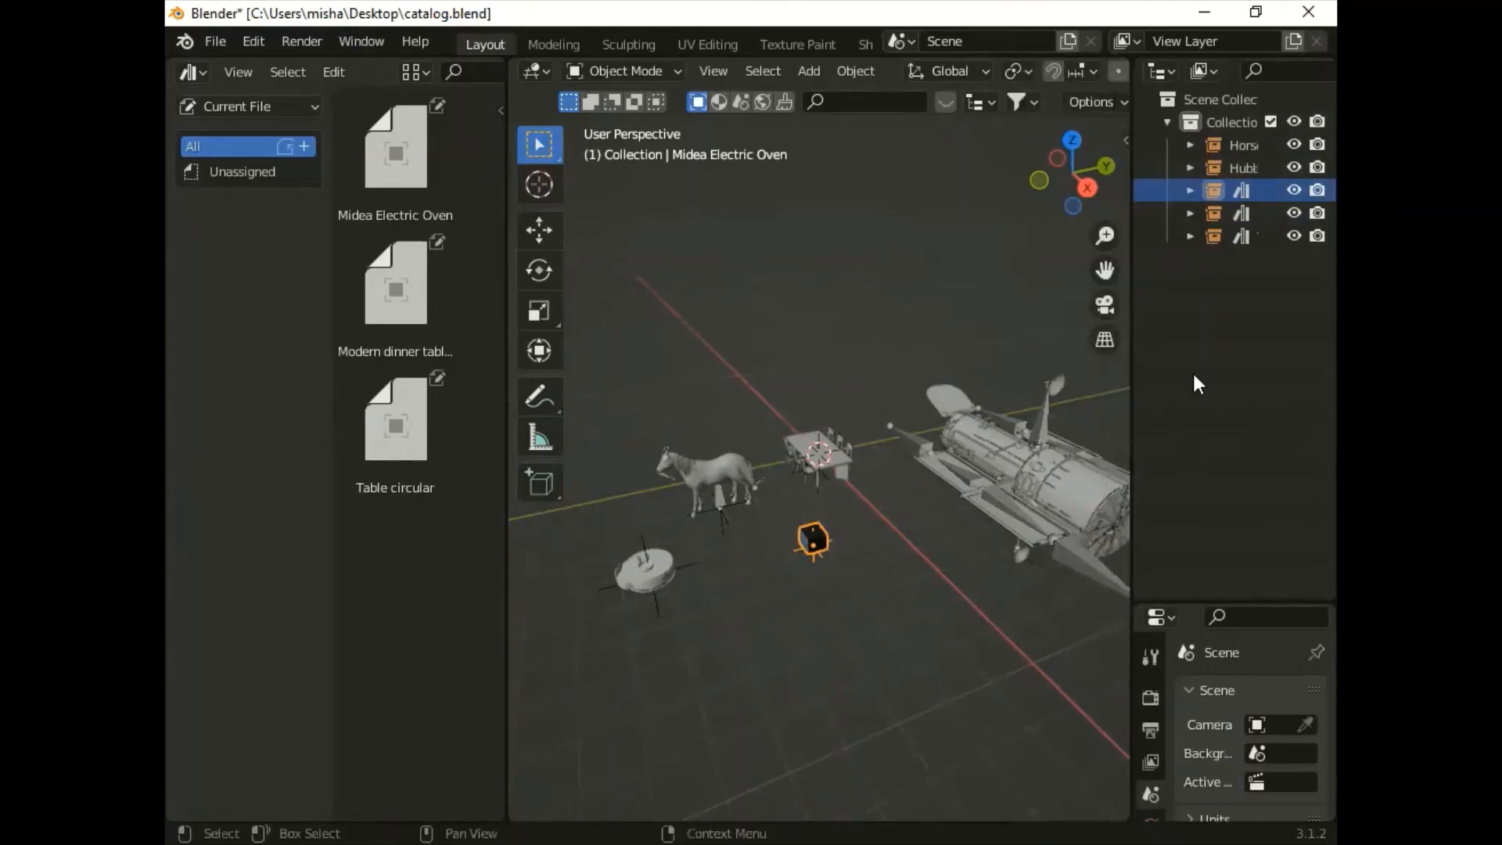
Step: Mark the Hubble Telescope and Horse objects as assets
{"action": "right_click", "coordinate": [1218, 226]}
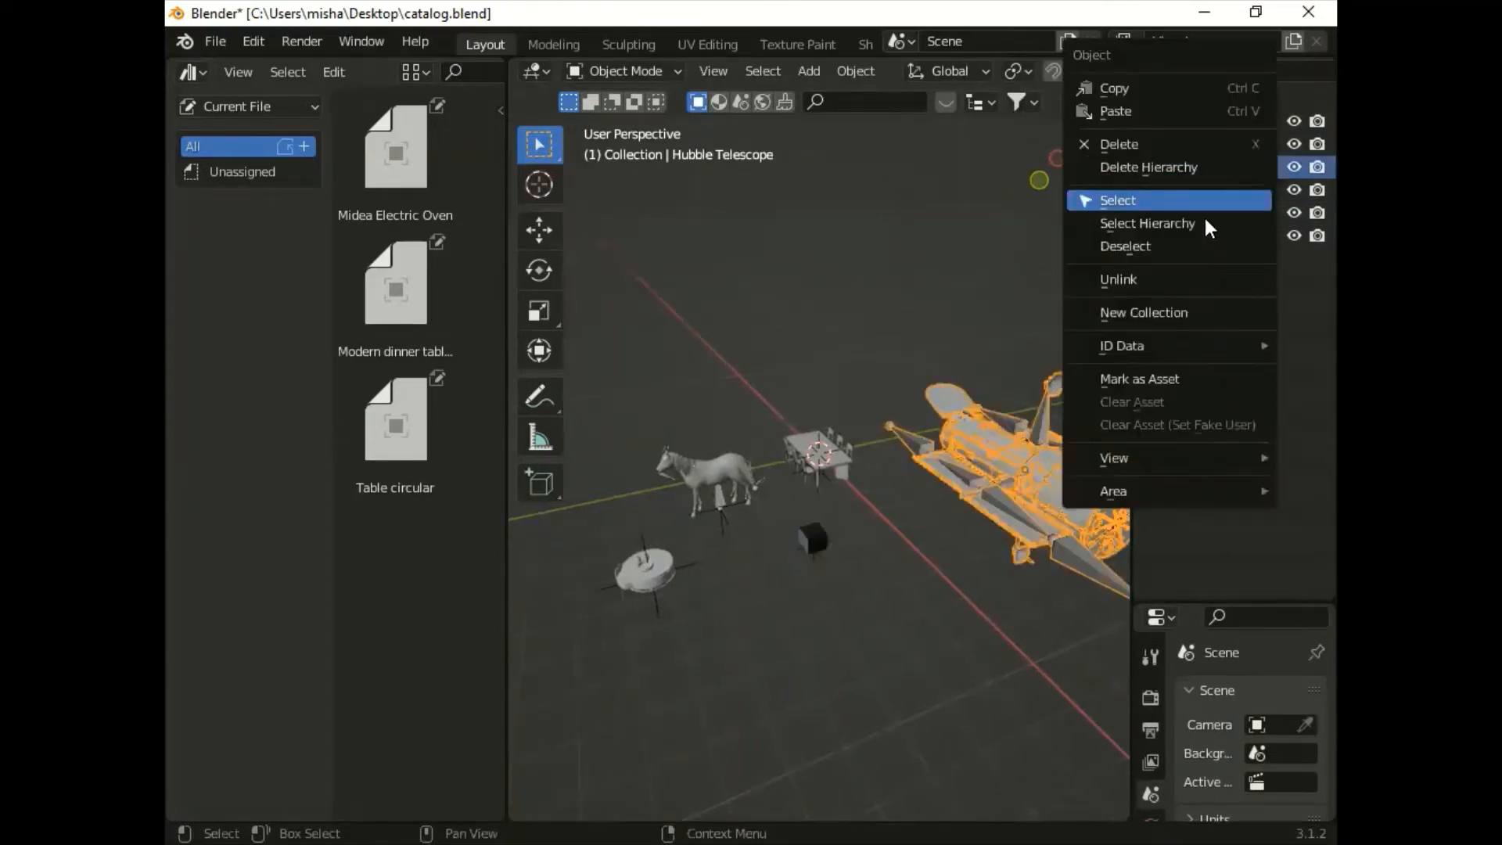
{"action": "left_click", "coordinate": [1152, 375]}
{"action": "right_click", "coordinate": [1228, 145]}
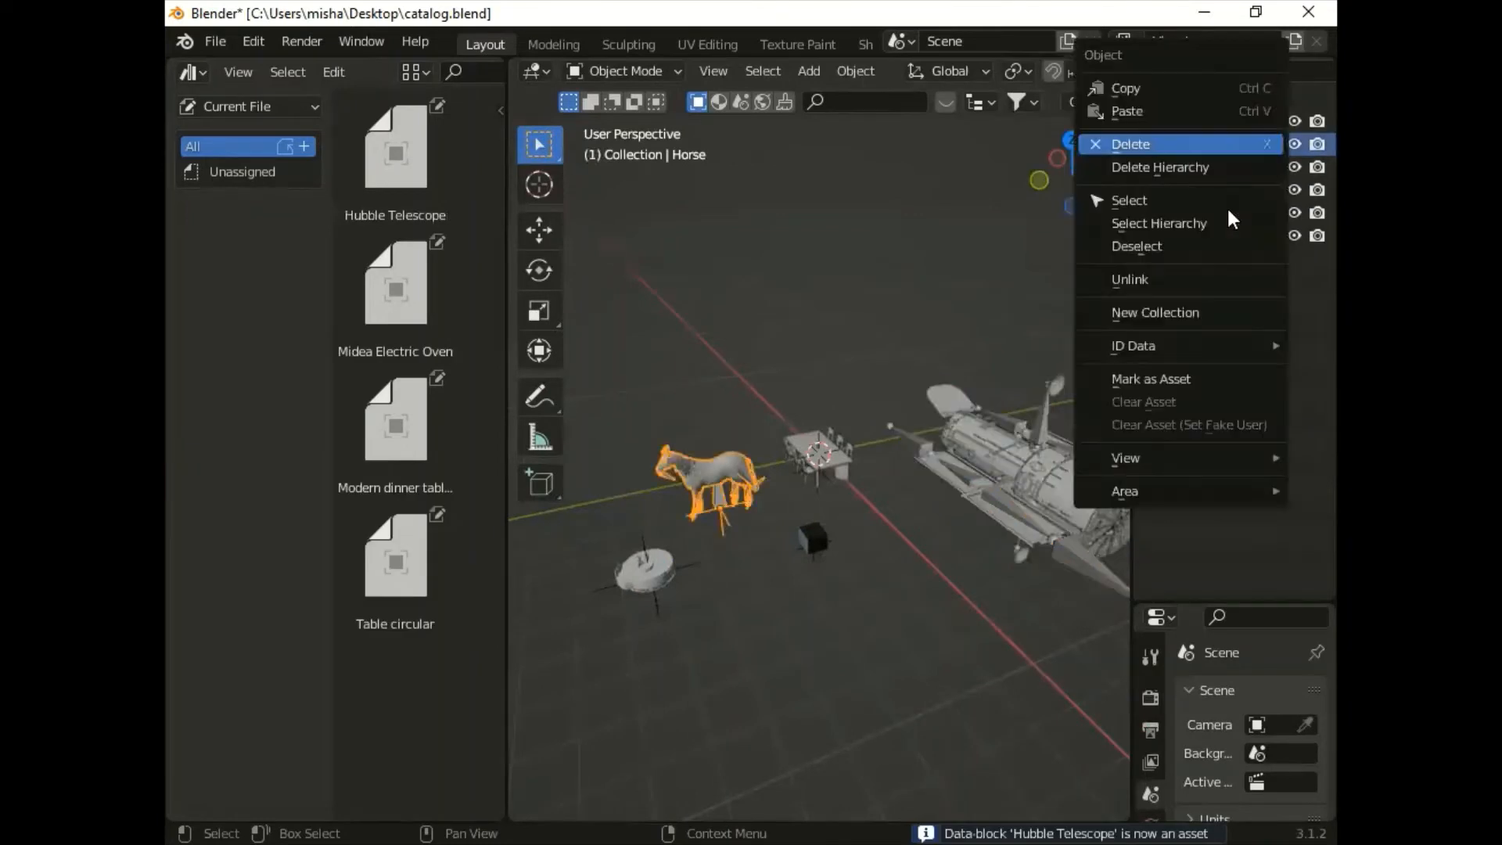
{"action": "left_click", "coordinate": [1150, 378]}
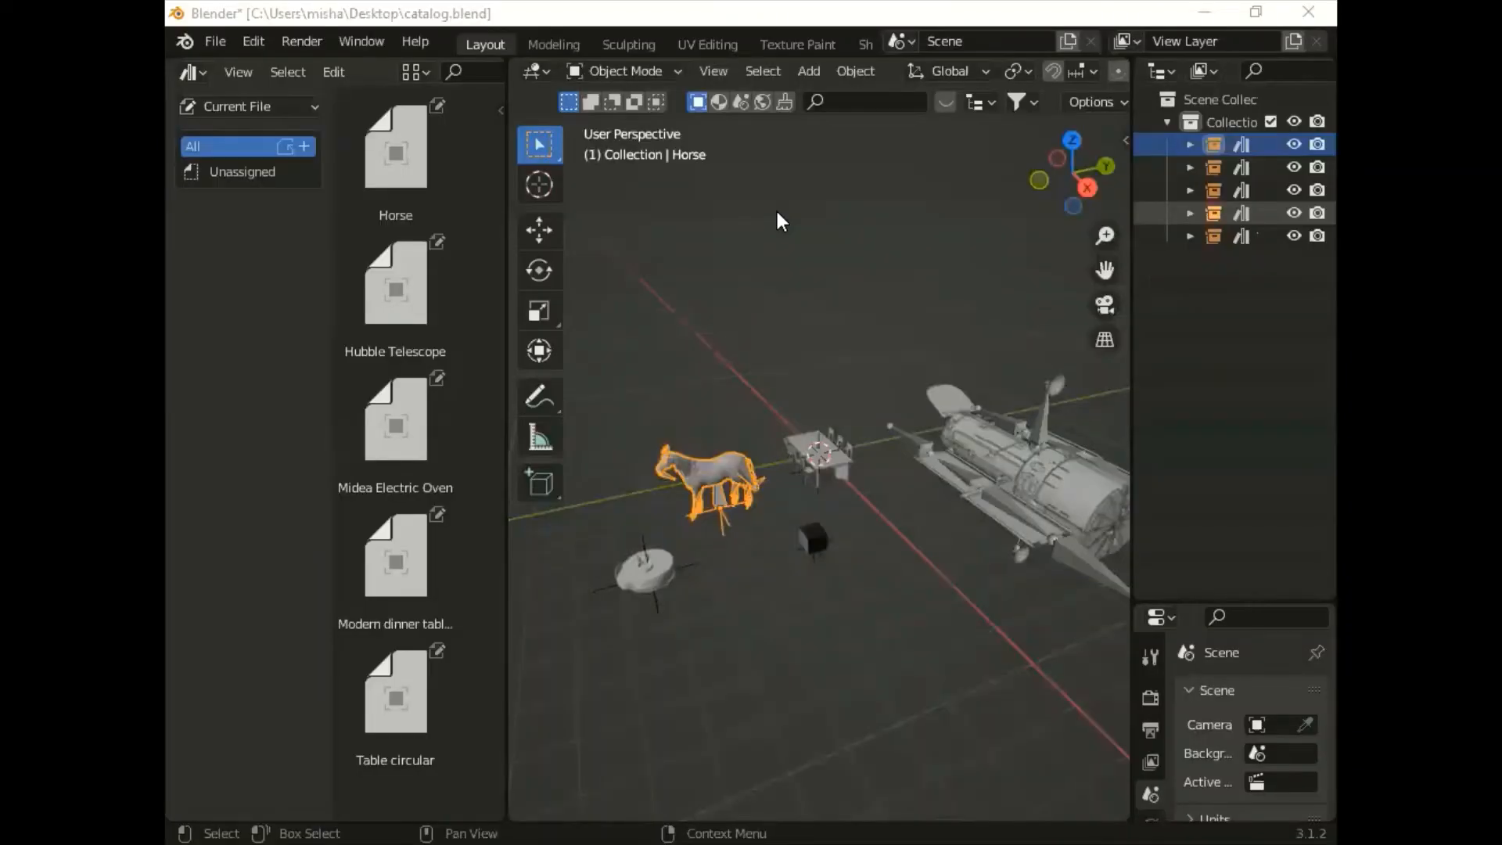
Step: Widen the Asset Browser, show the asset details, and rename the Midea Electric Oven asset to mikrovolnovka
{"action": "left_click_drag", "start_coordinate": [504, 375], "coordinate": [815, 402]}
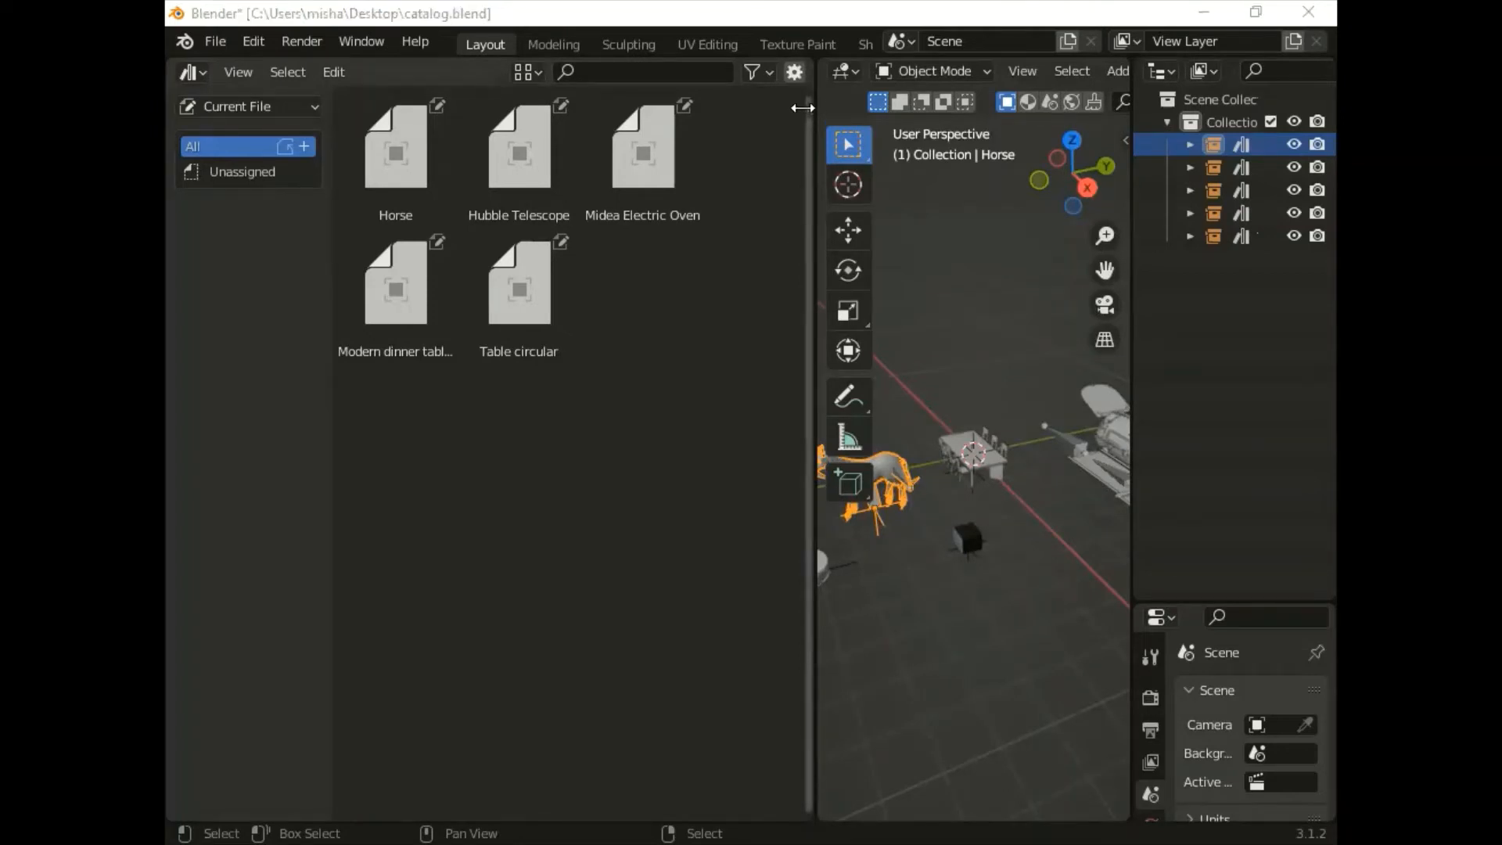
{"action": "left_click", "coordinate": [616, 129]}
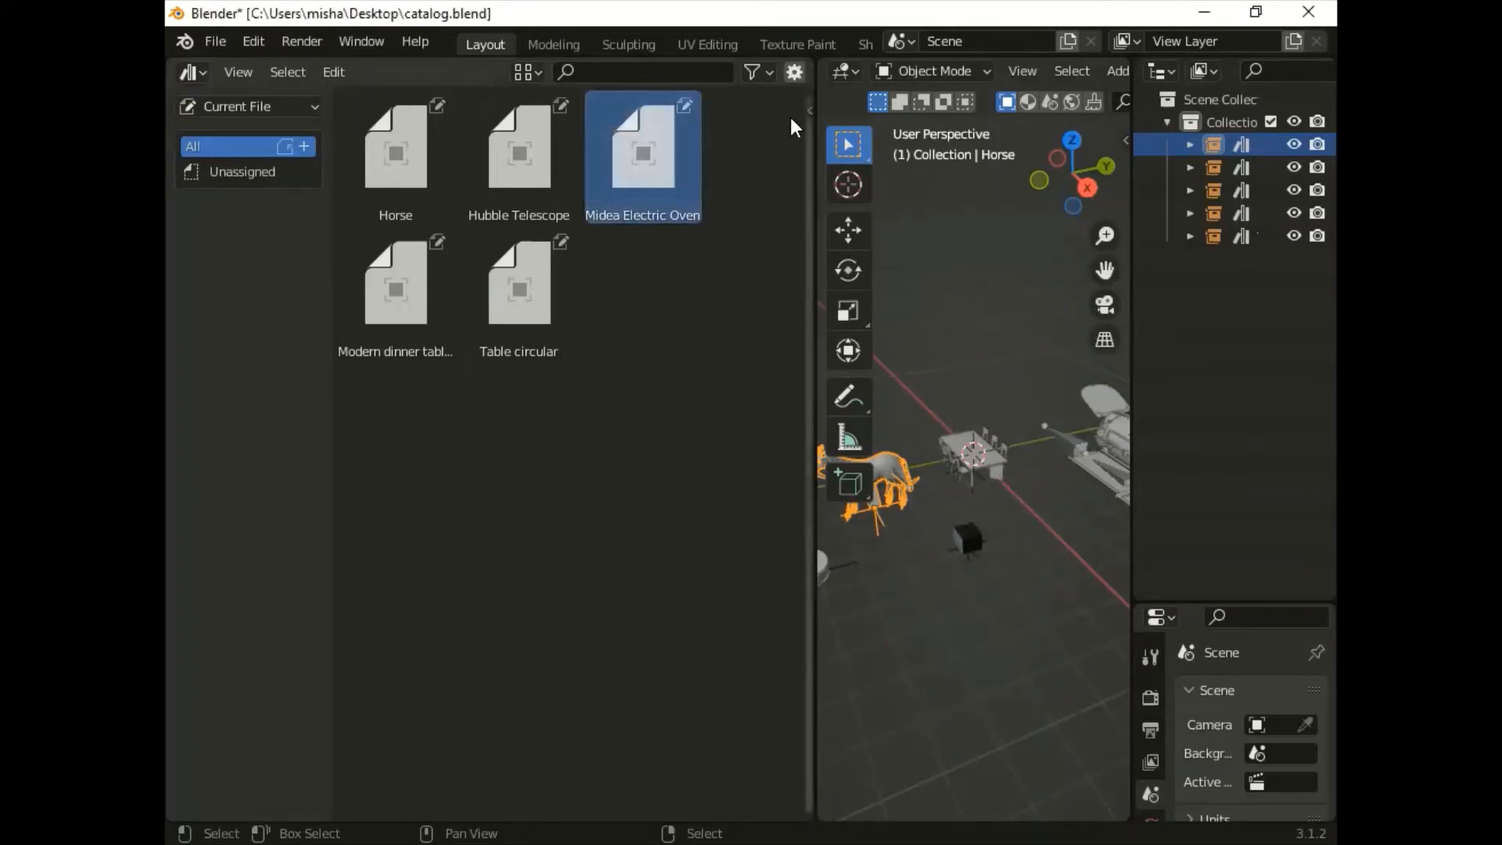
{"action": "left_click", "coordinate": [811, 111]}
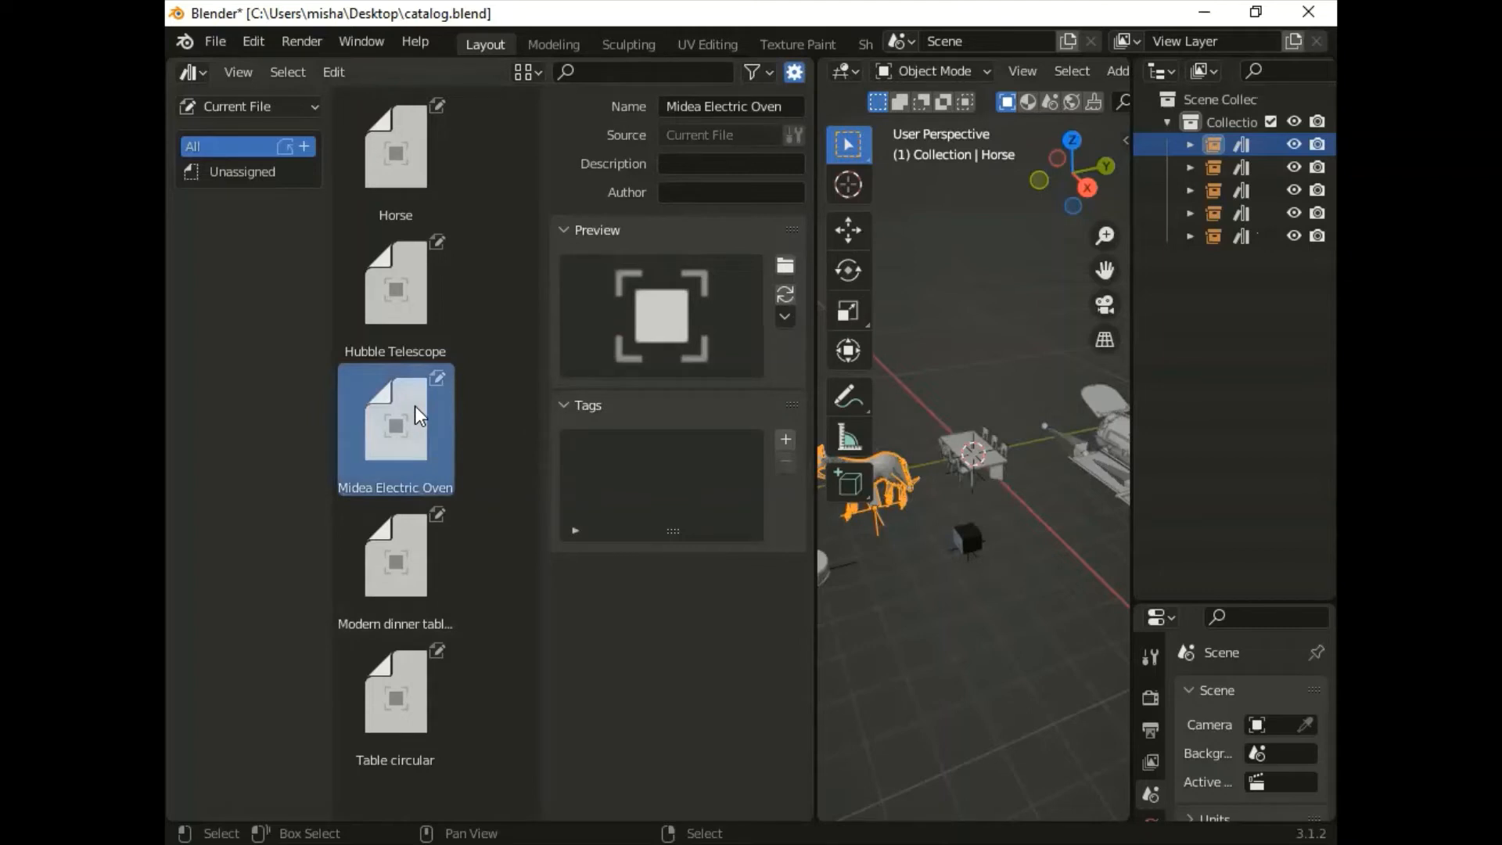
{"action": "left_click", "coordinate": [734, 103]}
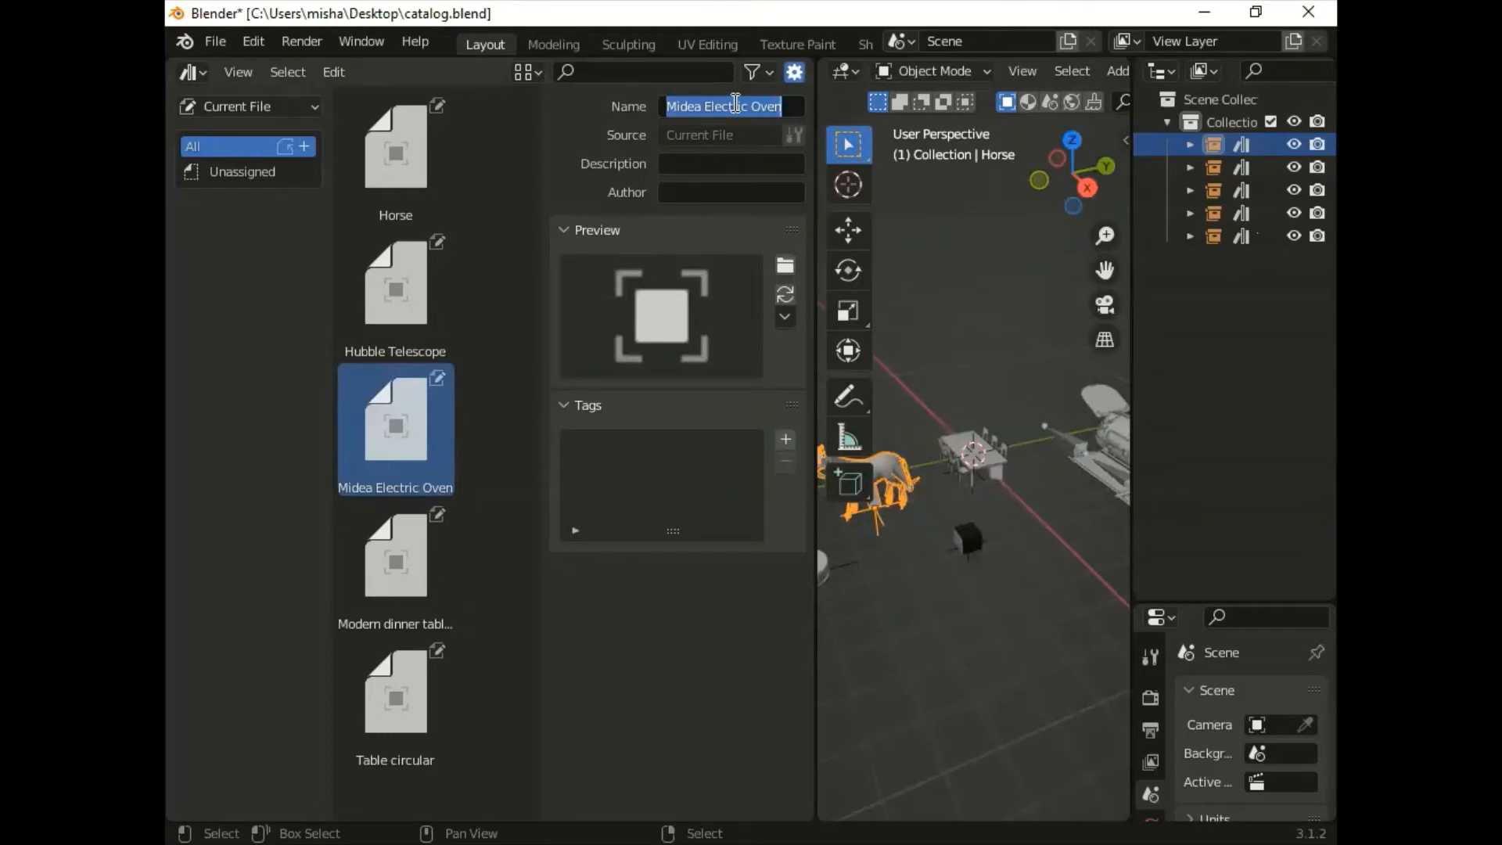
{"action": "type", "text": "mi"}
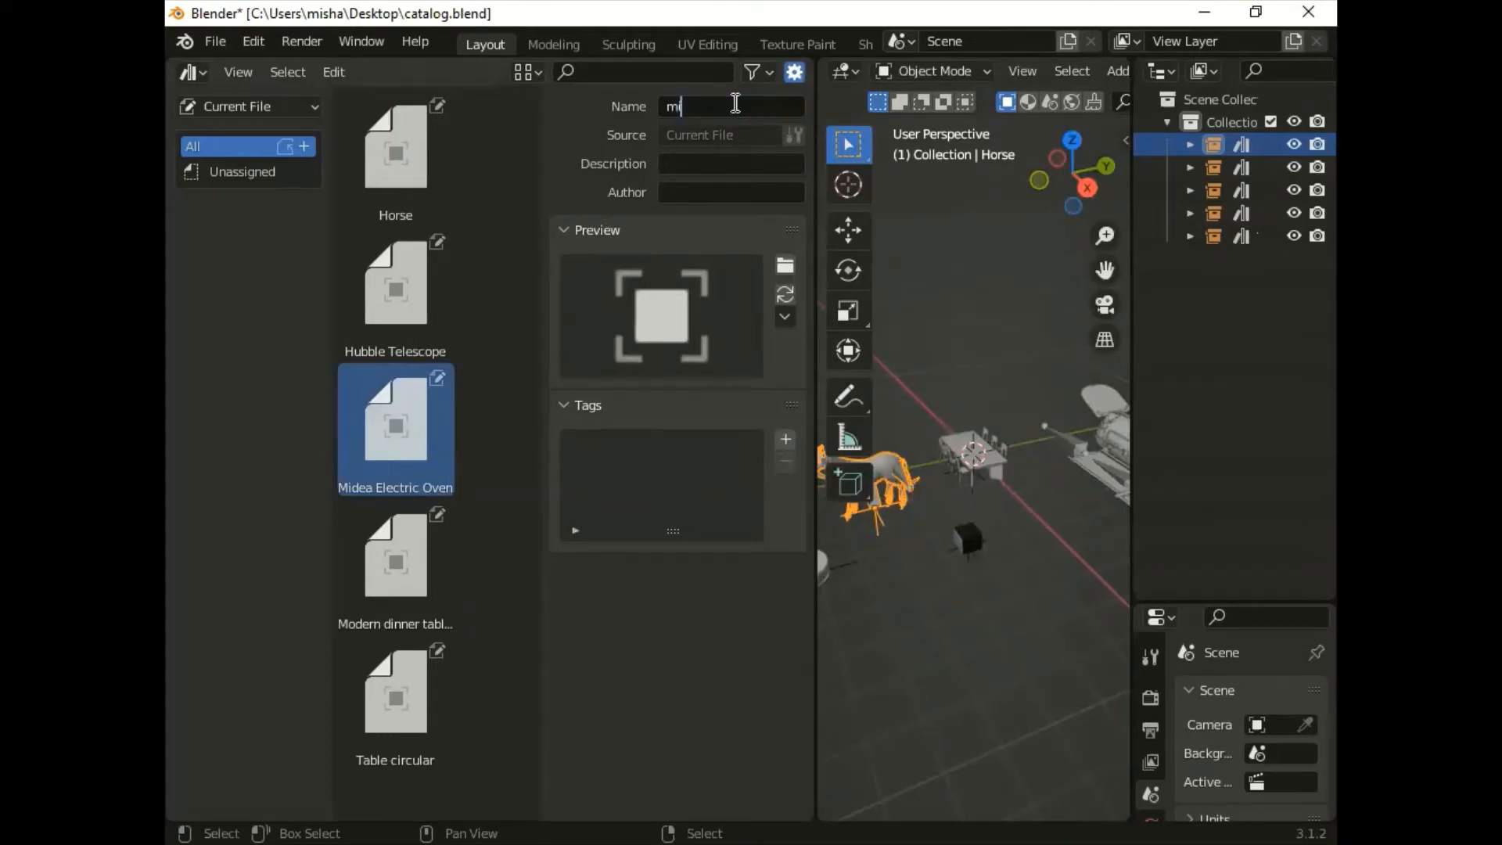
{"action": "type", "text": "krovolnovka"}
{"action": "key", "text": "Return"}
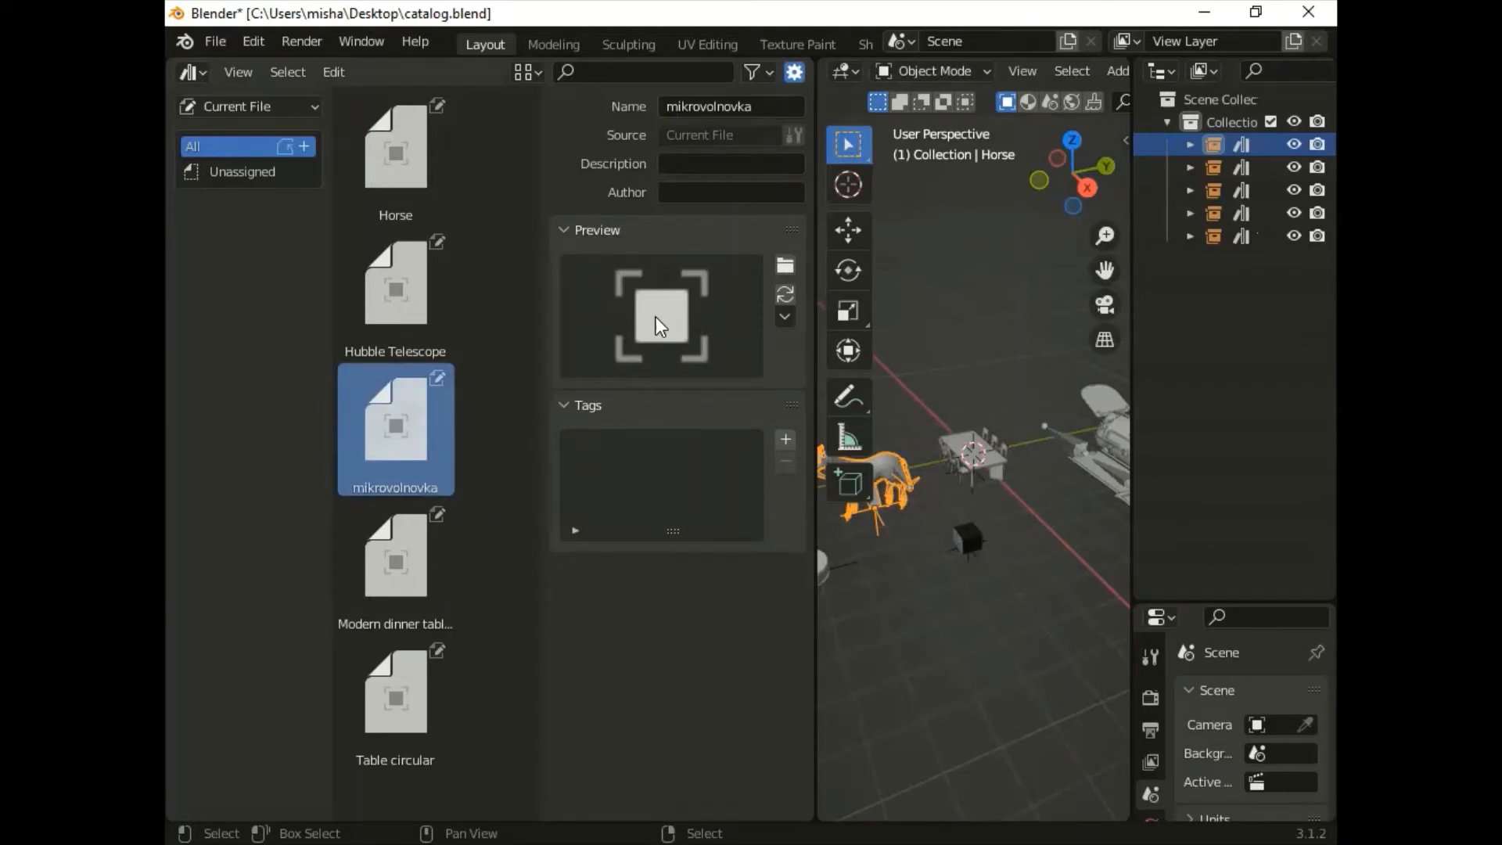
Step: Hide the asset details and narrow the Asset Browser to give the 3D viewport more room
{"action": "left_click_drag", "start_coordinate": [815, 403], "coordinate": [717, 405]}
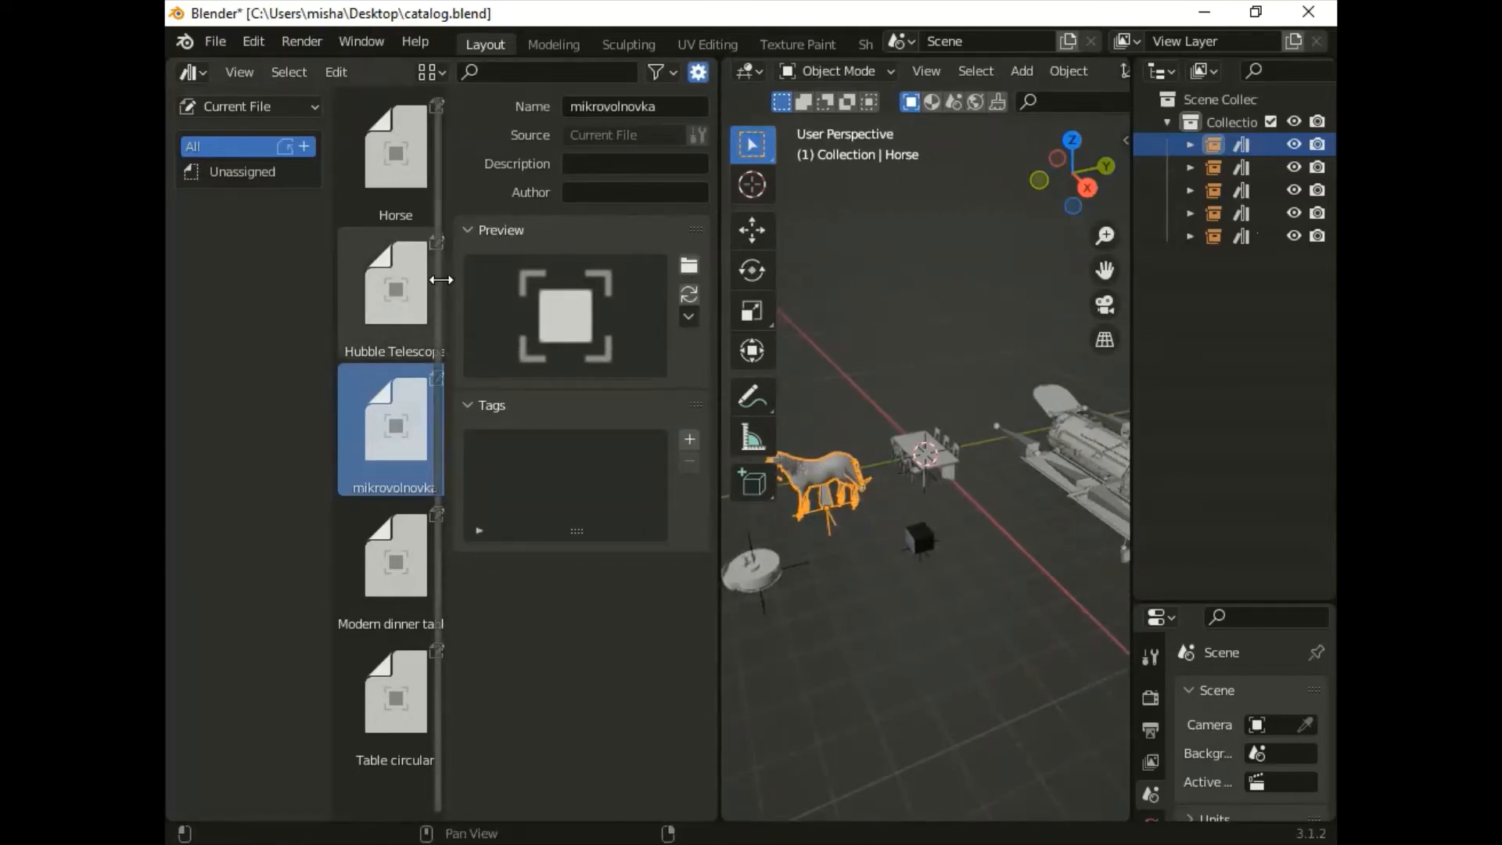
{"action": "left_click_drag", "start_coordinate": [442, 283], "coordinate": [697, 332]}
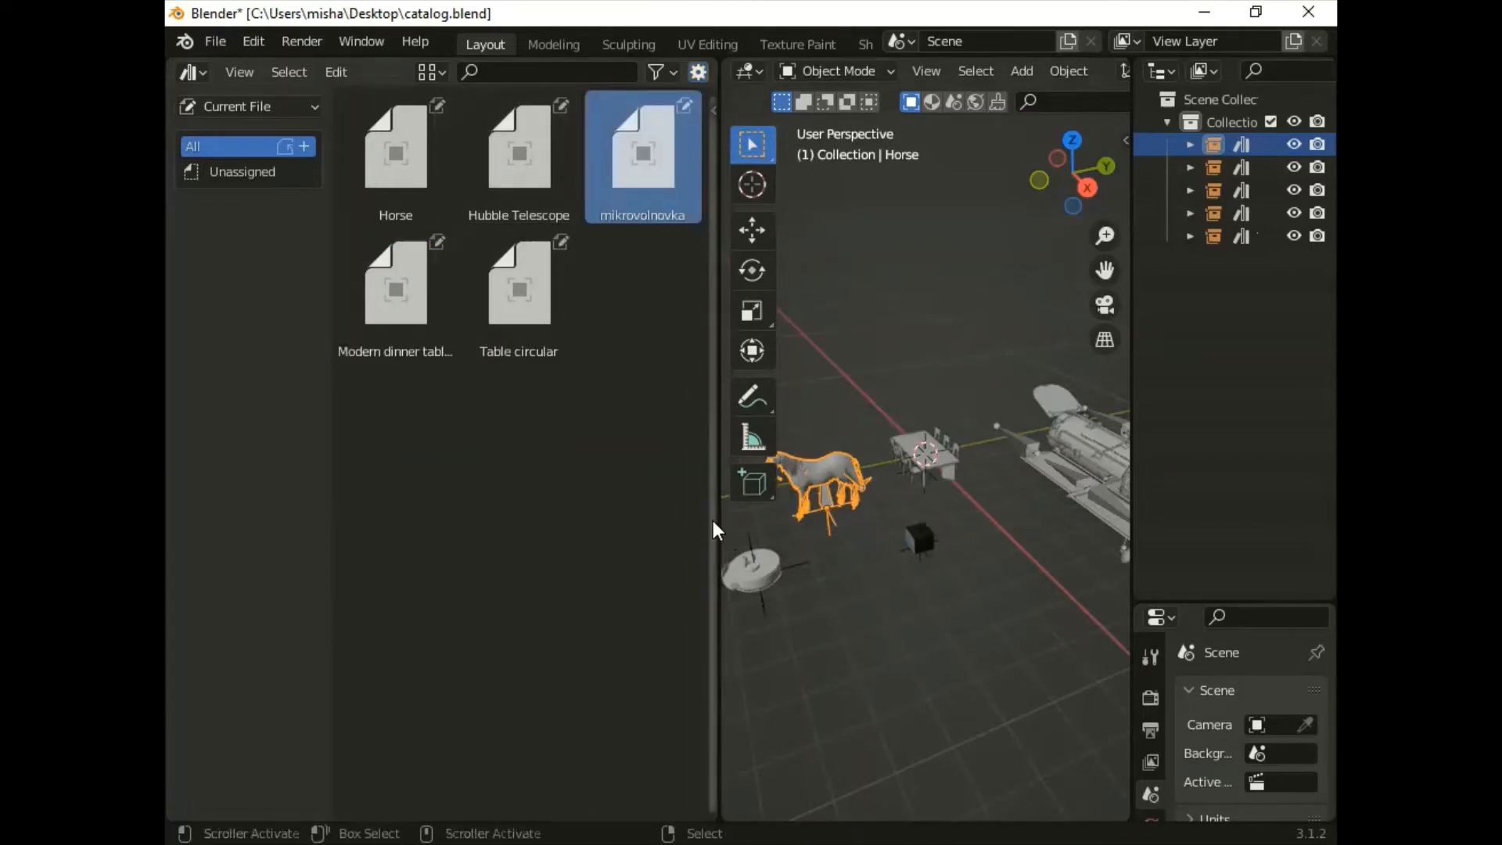
{"action": "left_click_drag", "start_coordinate": [719, 516], "coordinate": [567, 557]}
Step: Examine the oven model up close with its front side visible in the 3D viewport
{"action": "scroll", "coordinate": [866, 583], "scroll_direction": "up", "scroll_amount": 5}
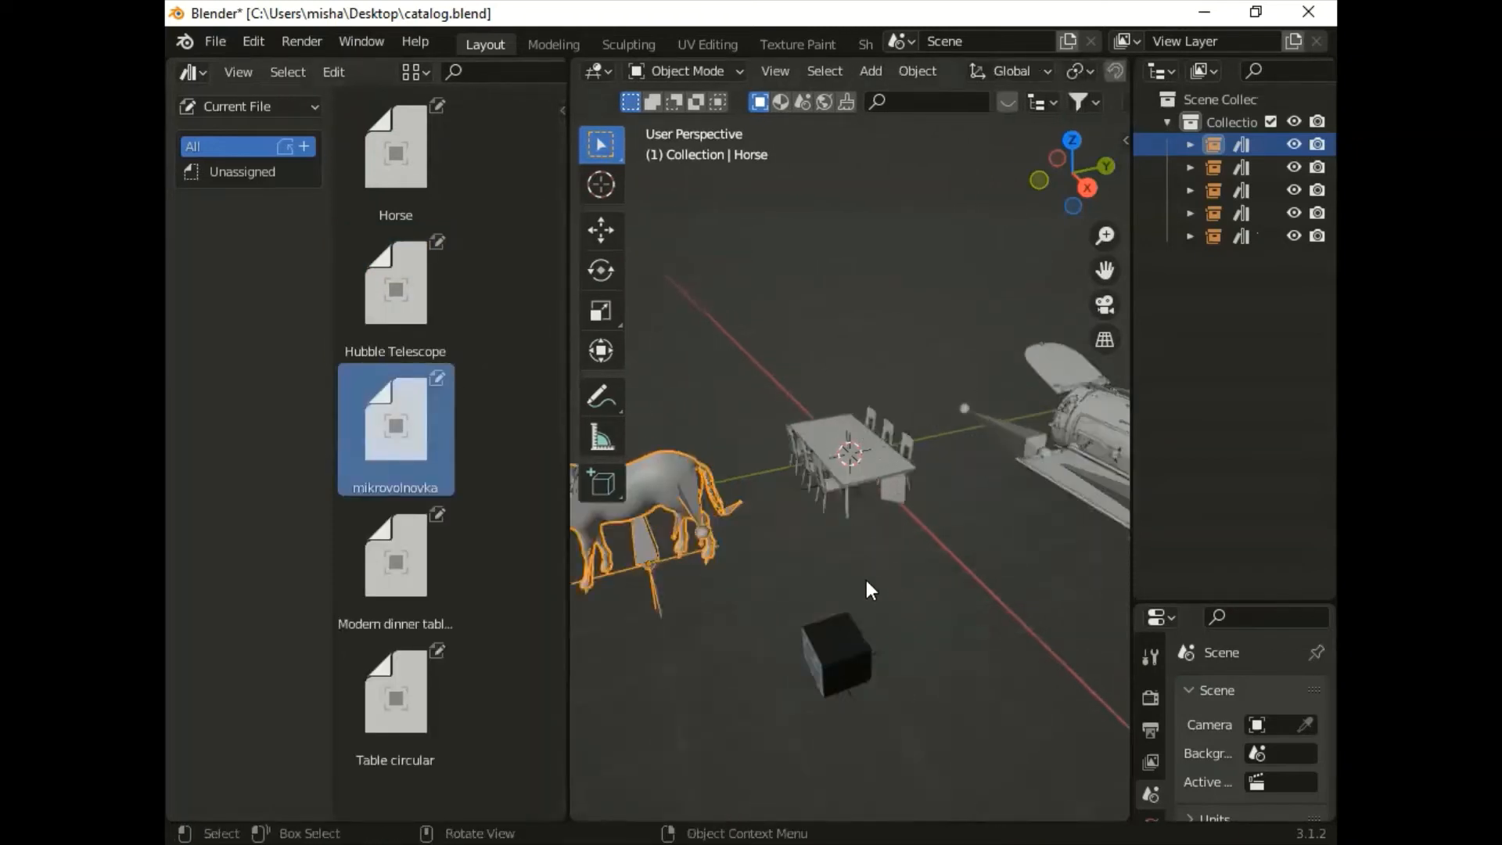
{"action": "left_click_drag", "start_coordinate": [1104, 268], "coordinate": [1130, 125]}
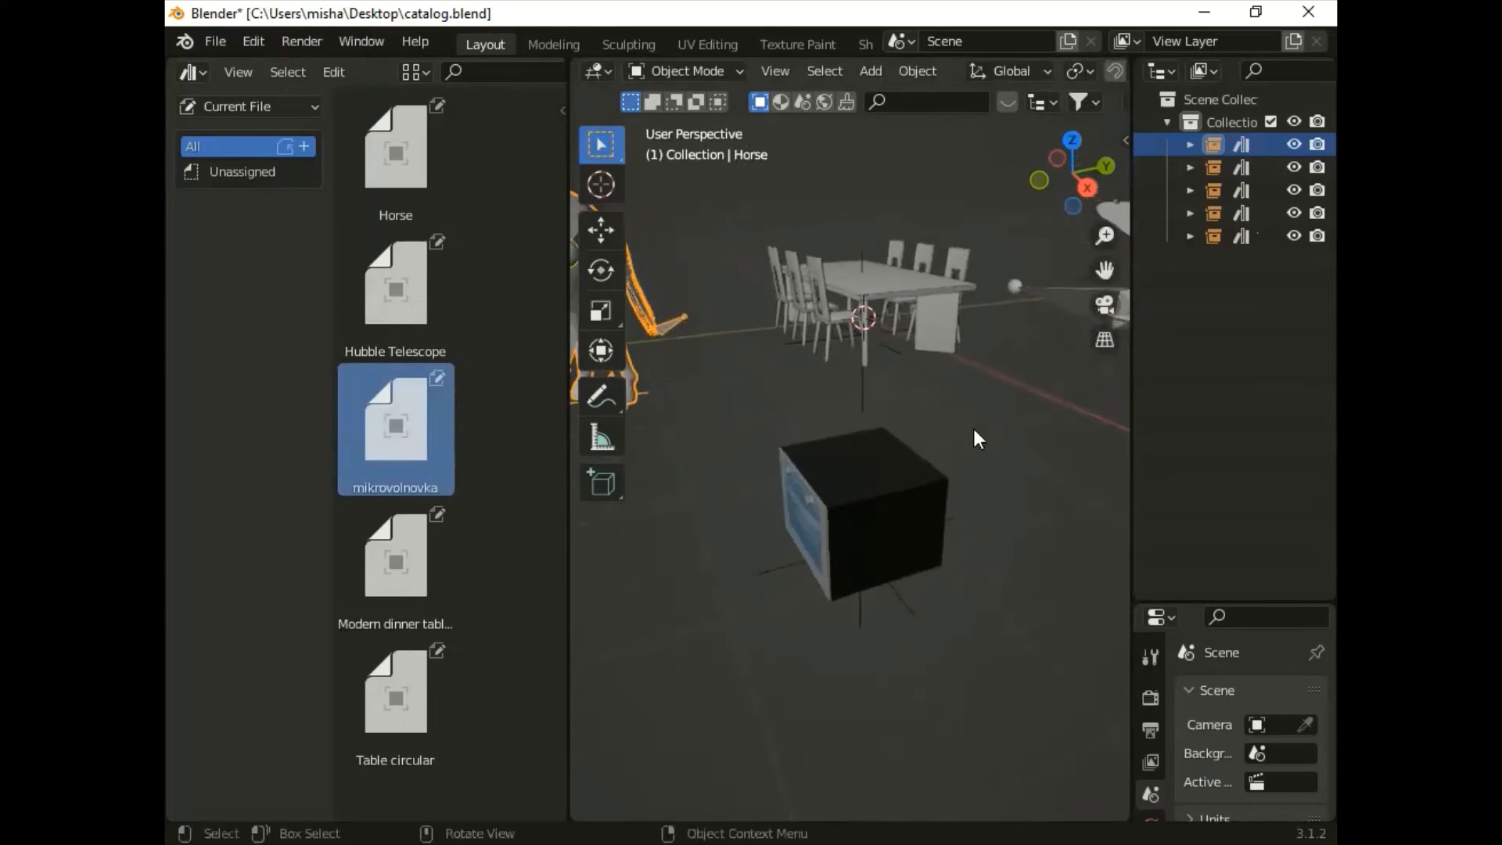
{"action": "scroll", "coordinate": [948, 466], "scroll_direction": "up", "scroll_amount": 2}
{"action": "scroll", "coordinate": [970, 388], "scroll_direction": "down", "scroll_amount": 1}
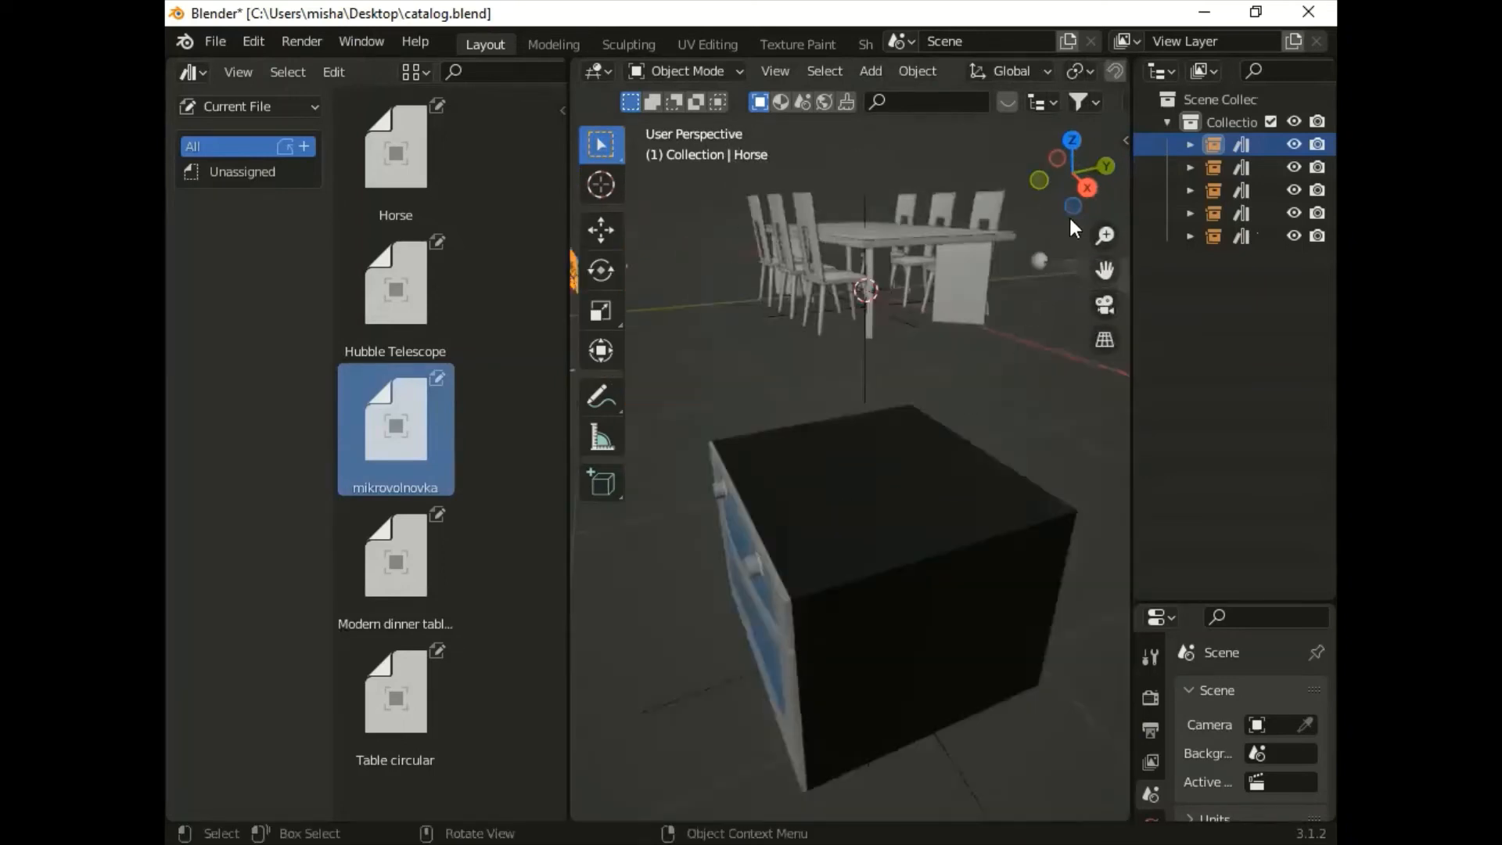
{"action": "left_click_drag", "start_coordinate": [1082, 186], "coordinate": [1018, 399]}
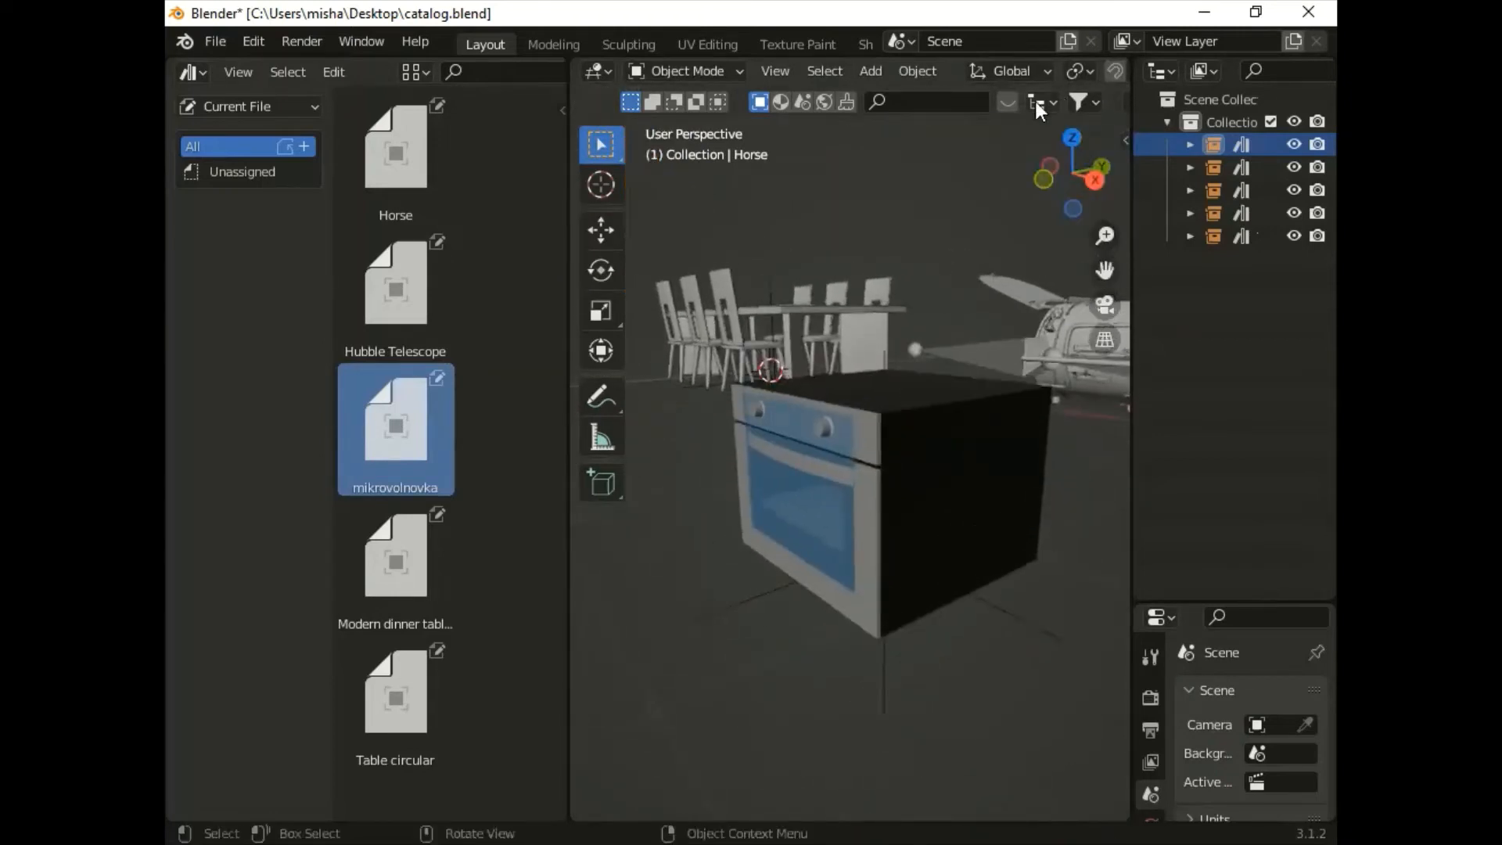
{"action": "scroll", "coordinate": [1033, 102], "scroll_direction": "down", "scroll_amount": 3}
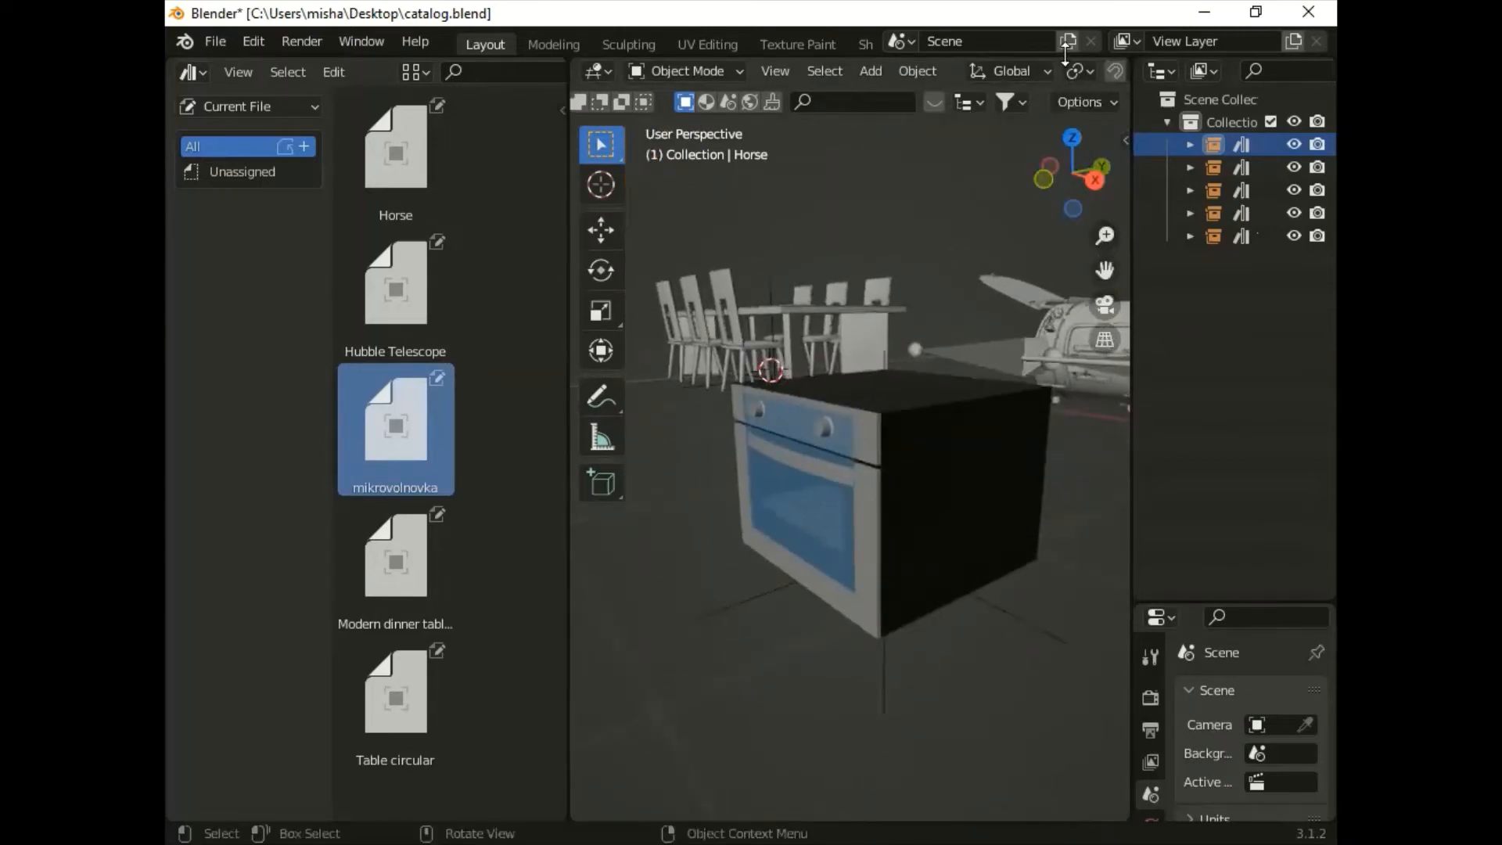
{"action": "scroll", "coordinate": [1062, 75], "scroll_direction": "down", "scroll_amount": 5}
{"action": "scroll", "coordinate": [1063, 78], "scroll_direction": "down", "scroll_amount": 2}
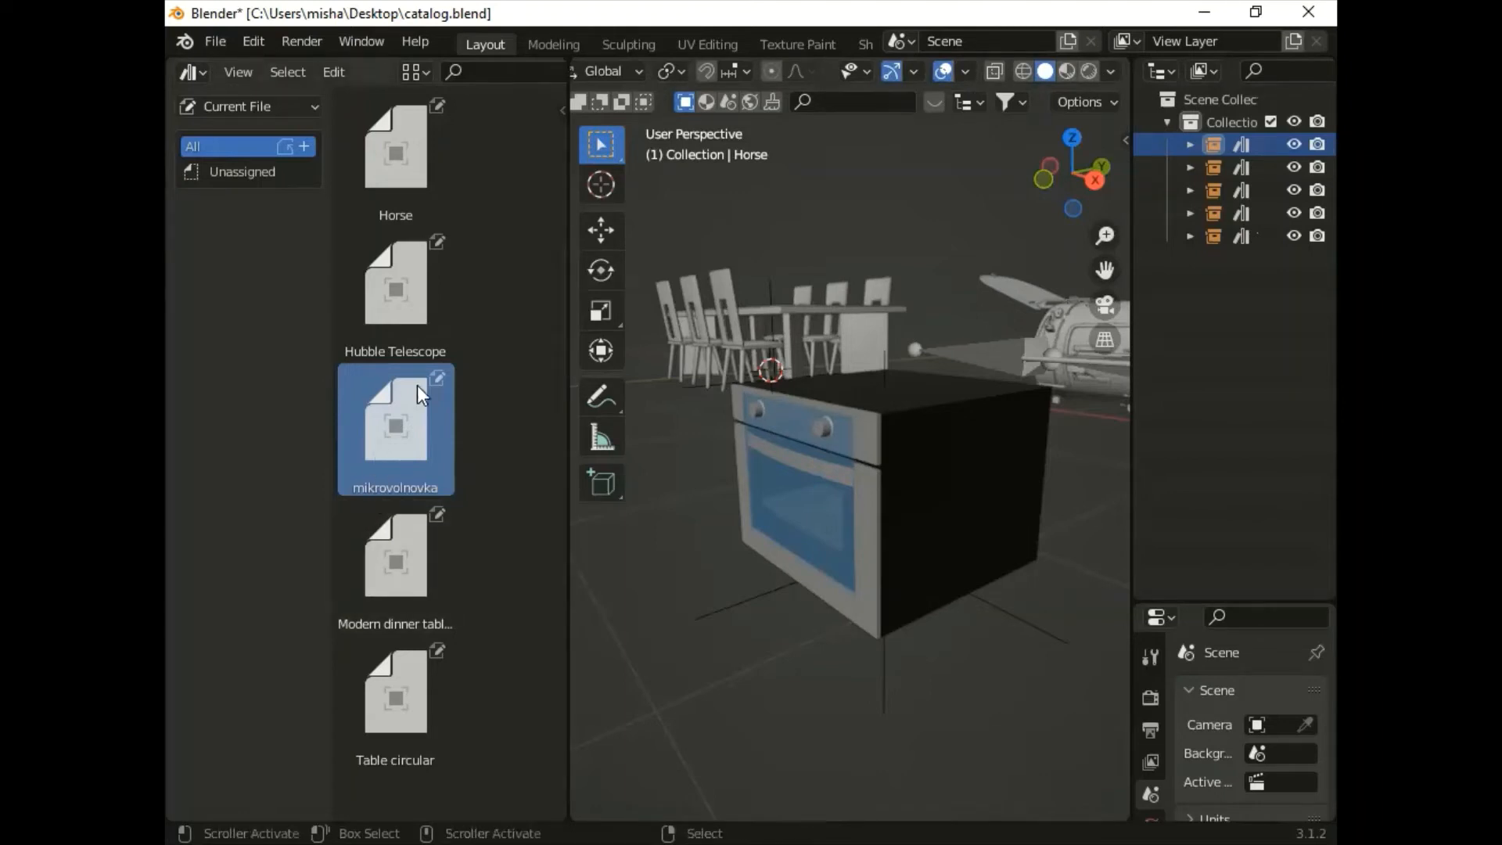
Step: Widen the Asset Browser with its asset details hidden, and add a catalog named mebel
{"action": "left_click", "coordinate": [562, 110]}
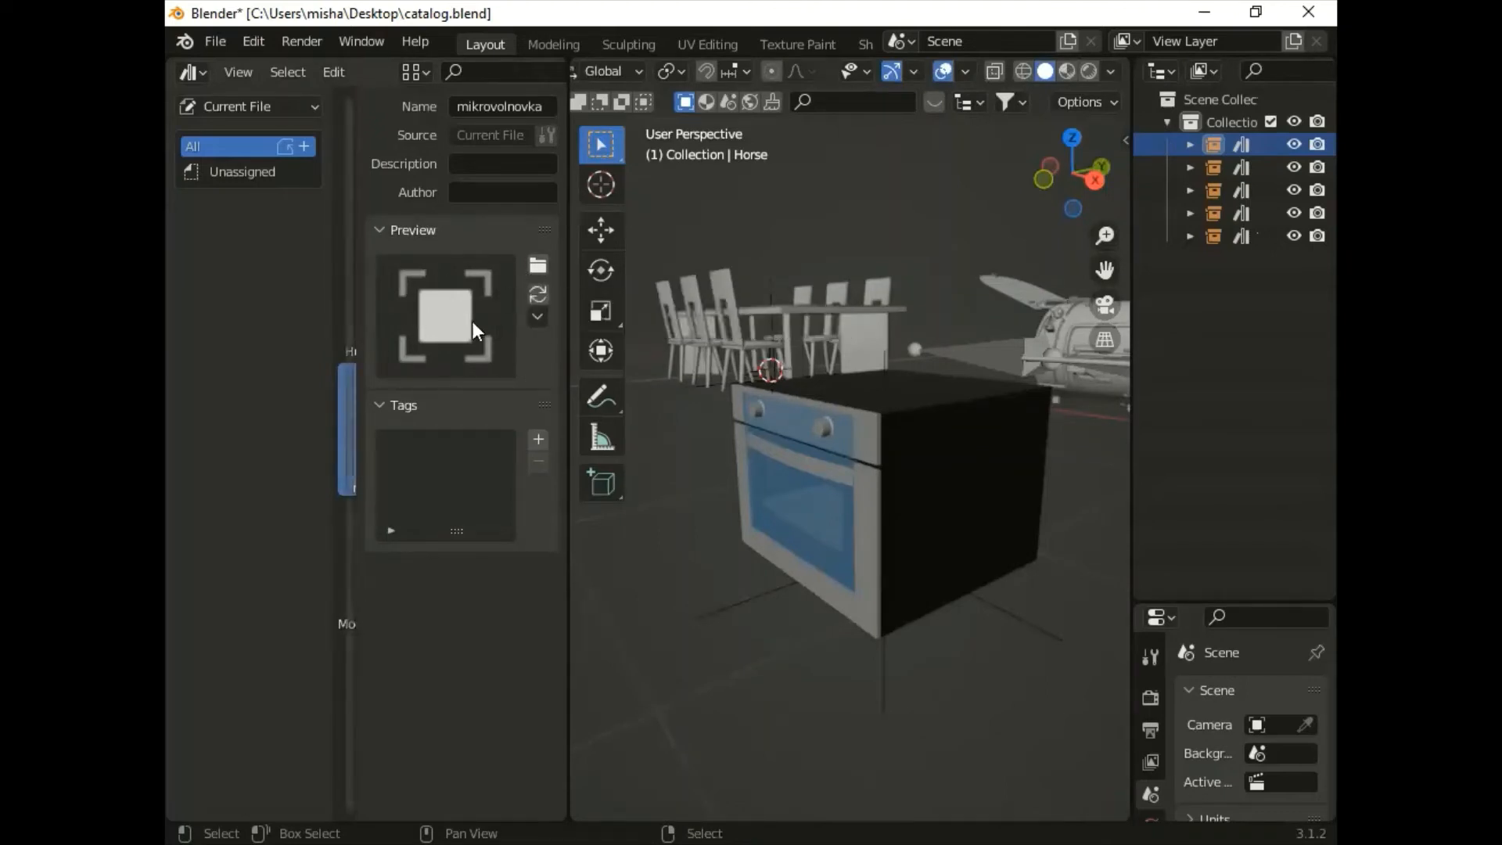
{"action": "left_click_drag", "start_coordinate": [354, 334], "coordinate": [670, 371]}
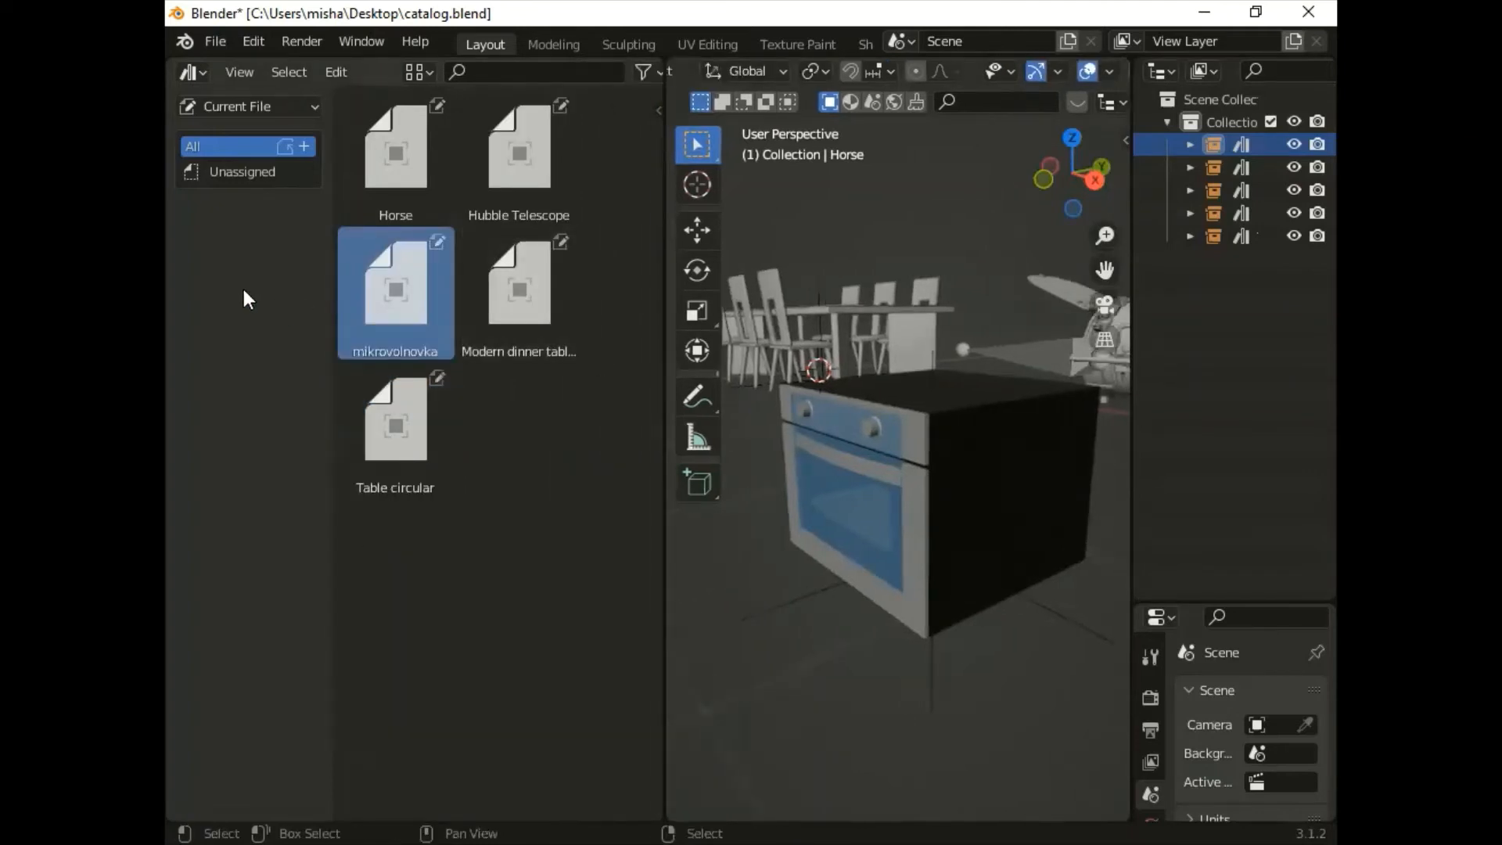
{"action": "left_click", "coordinate": [301, 149]}
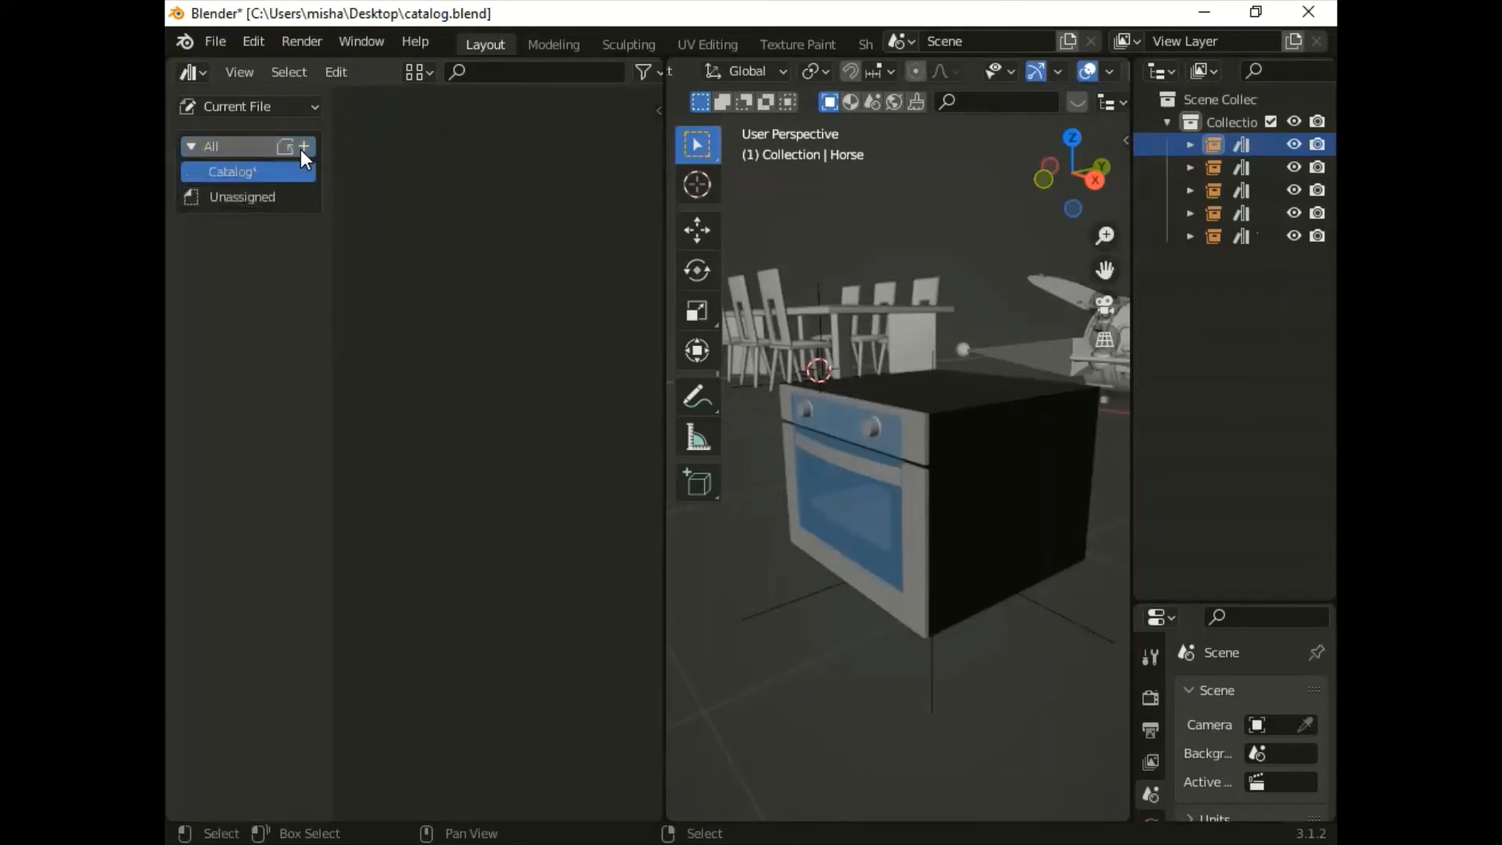
{"action": "double_click", "coordinate": [231, 172]}
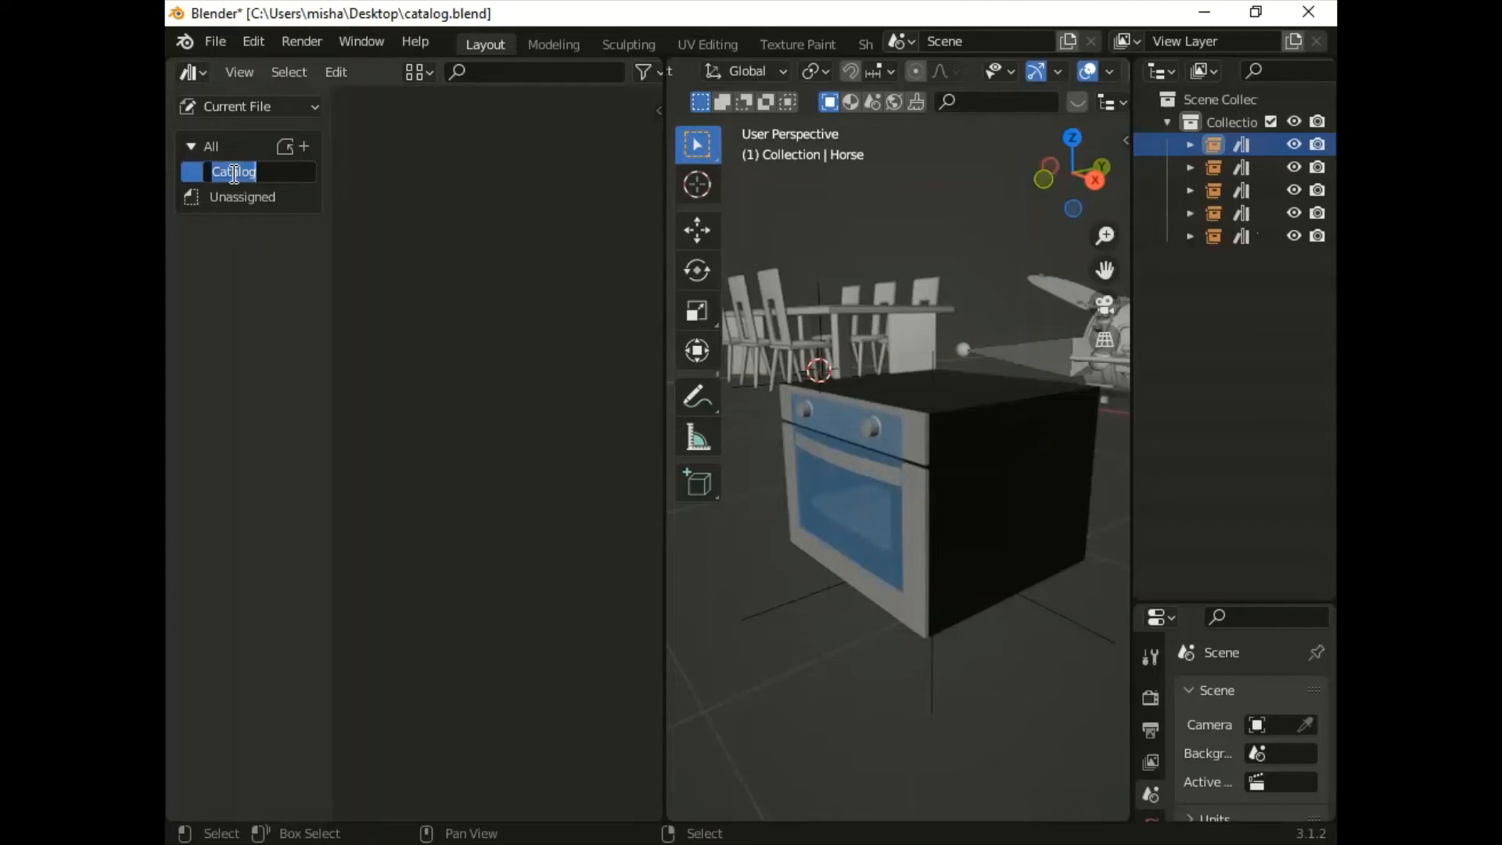
{"action": "type", "text": "mebel"}
{"action": "key", "text": "Return"}
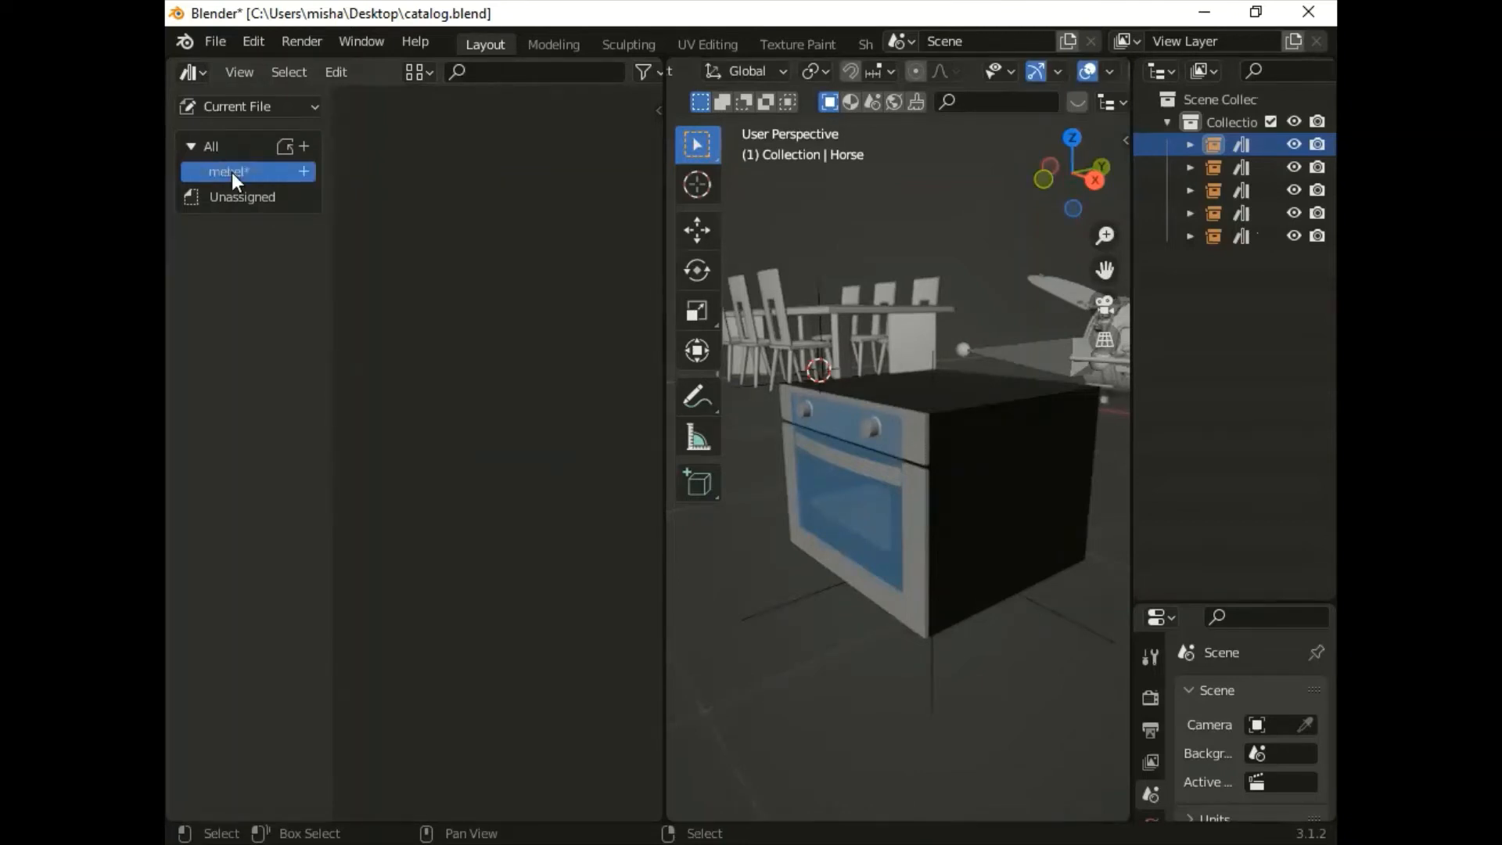
Step: Add another top-level asset catalog and name it objects
{"action": "left_click", "coordinate": [305, 146]}
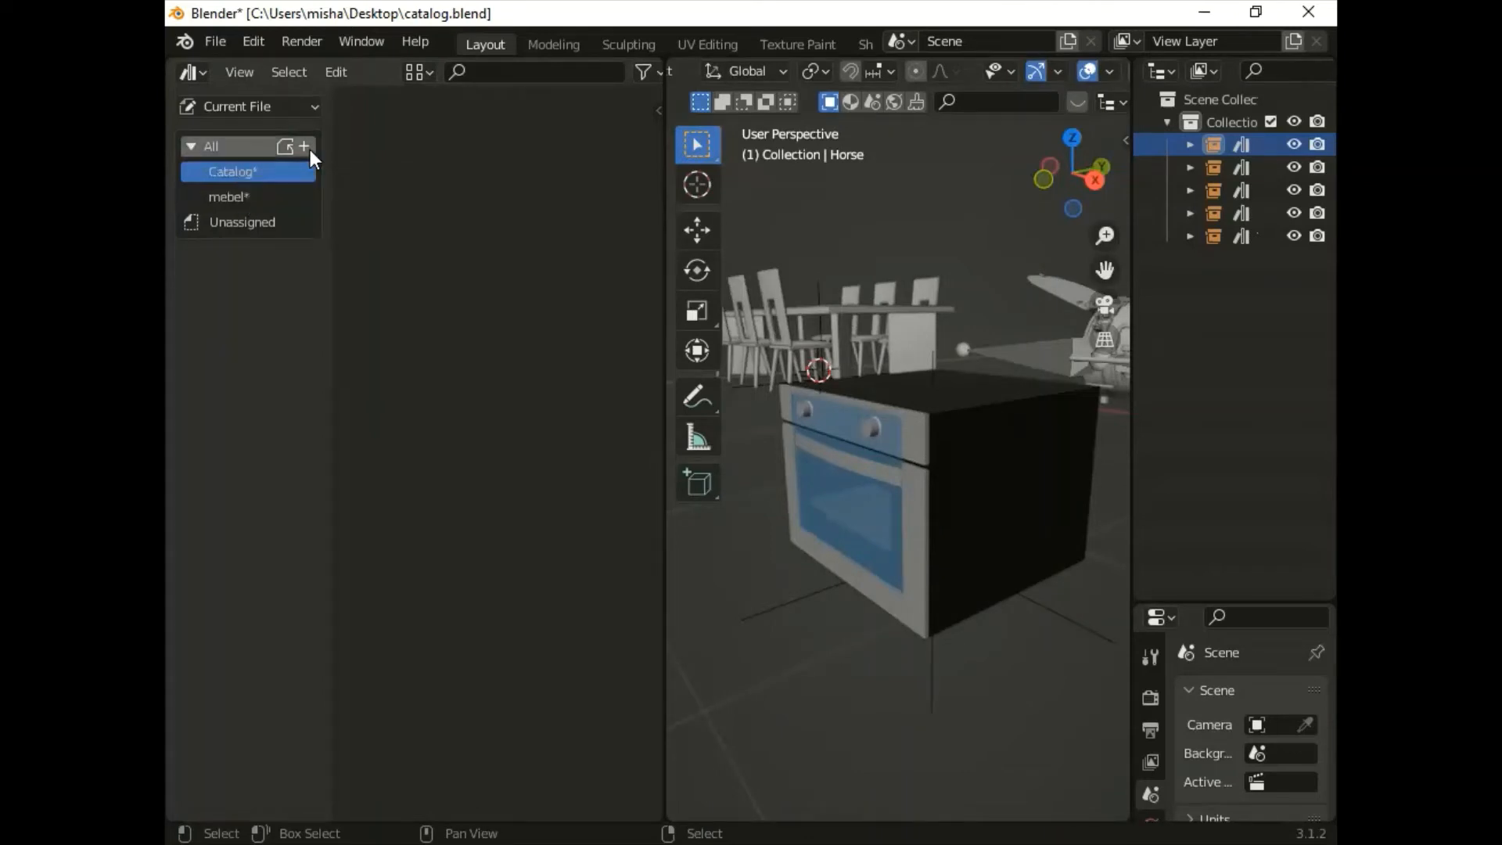
{"action": "double_click", "coordinate": [241, 168]}
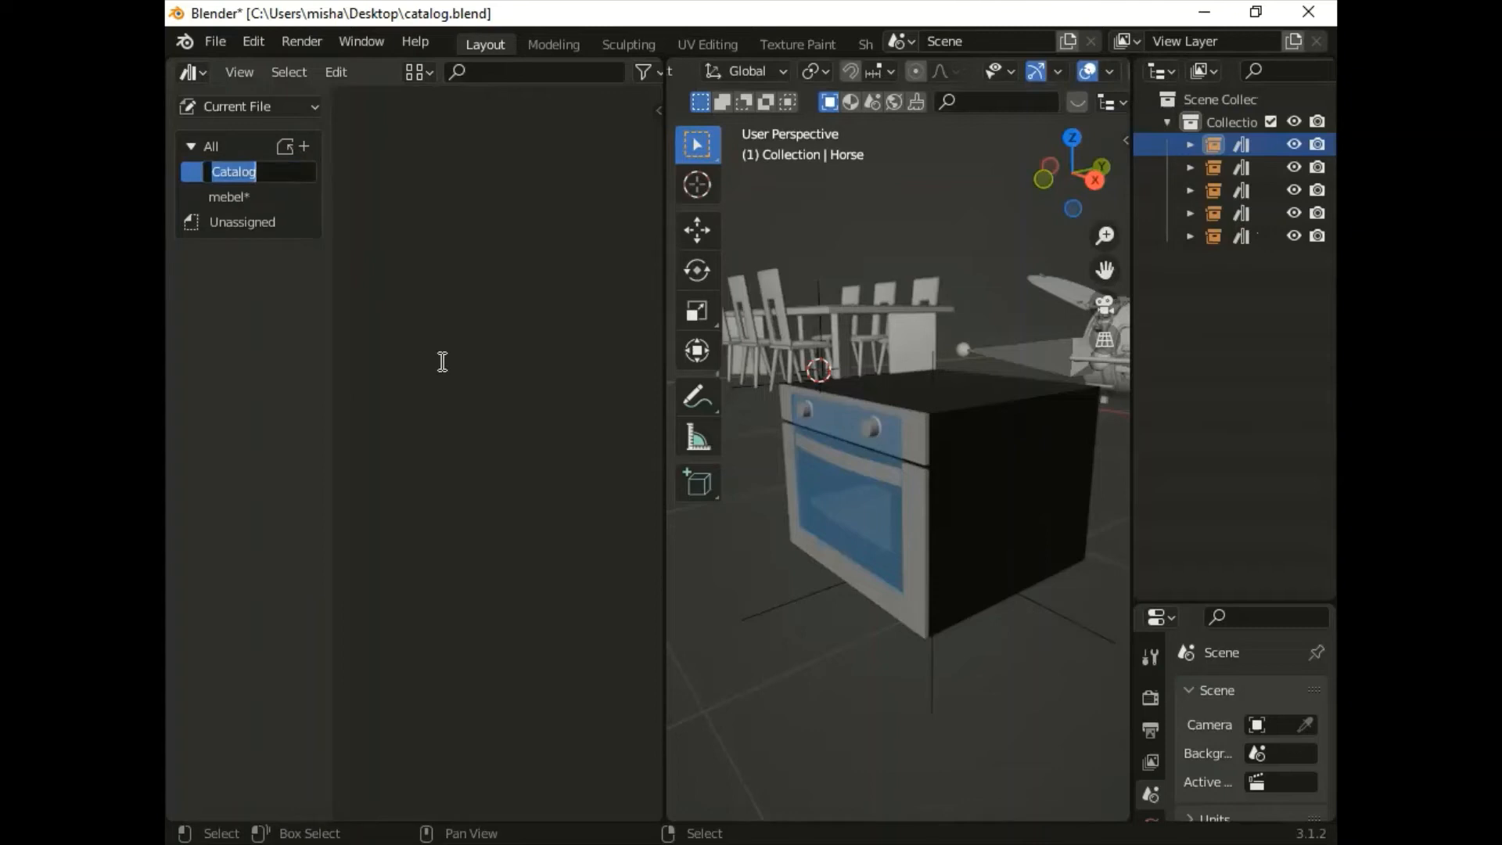
{"action": "type", "text": "objects"}
{"action": "key", "text": "Return"}
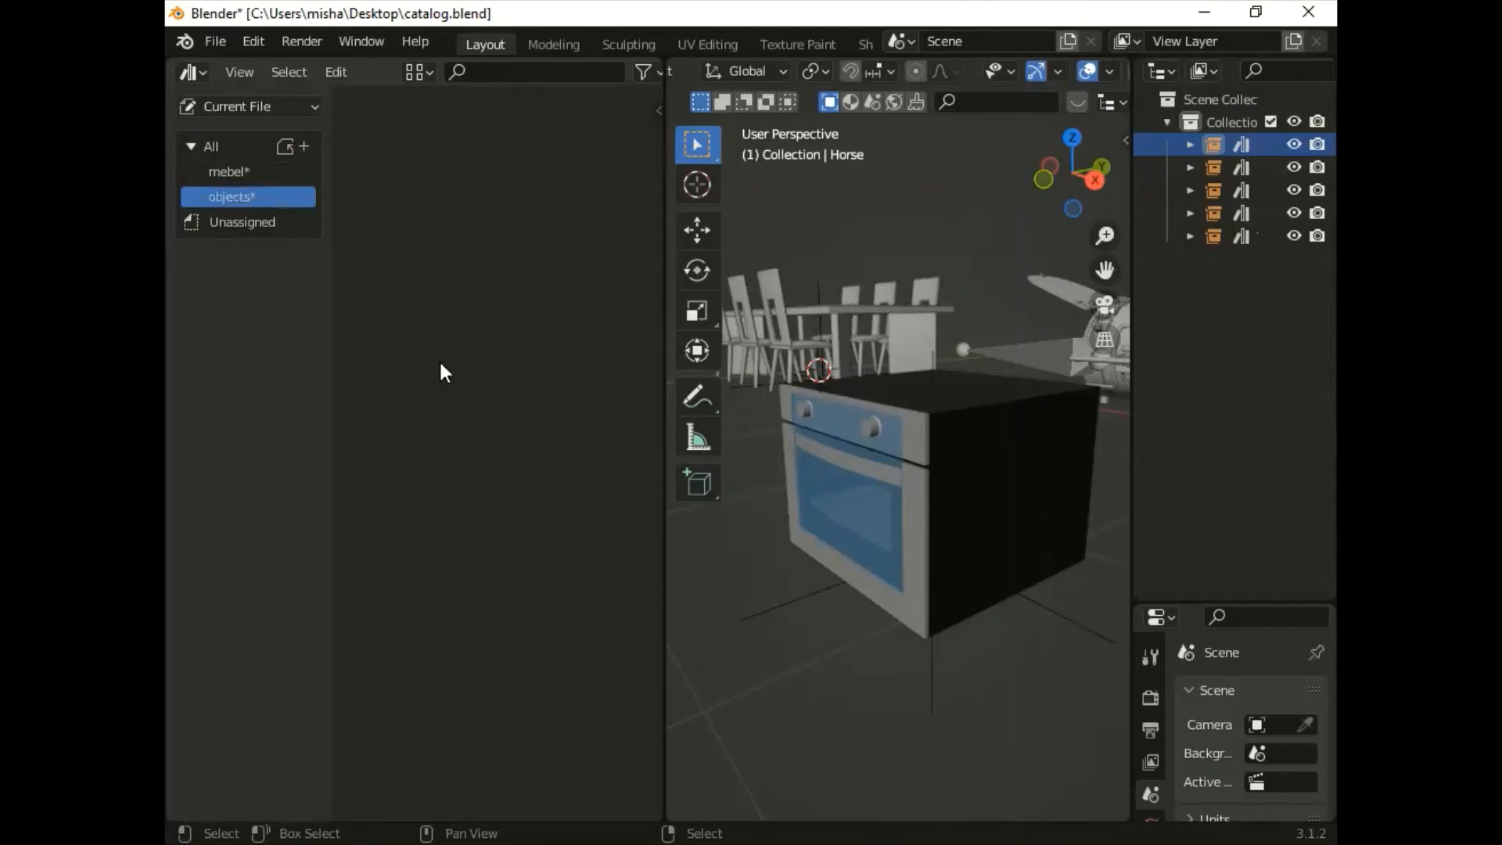
Step: Add another top-level asset catalog and name it materials
{"action": "left_click", "coordinate": [305, 145]}
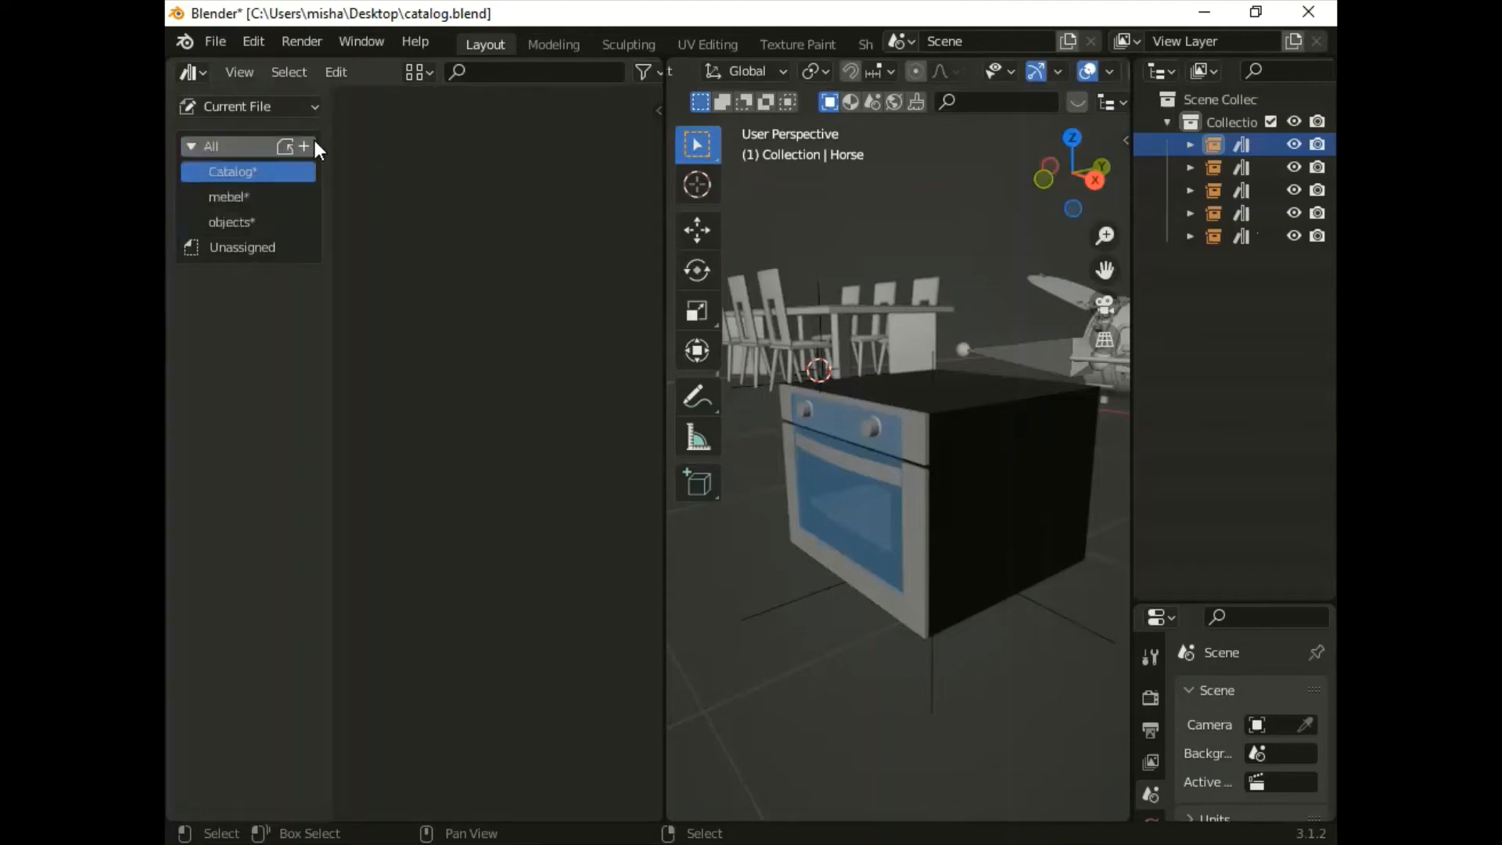
{"action": "double_click", "coordinate": [204, 169]}
{"action": "type", "text": "m"}
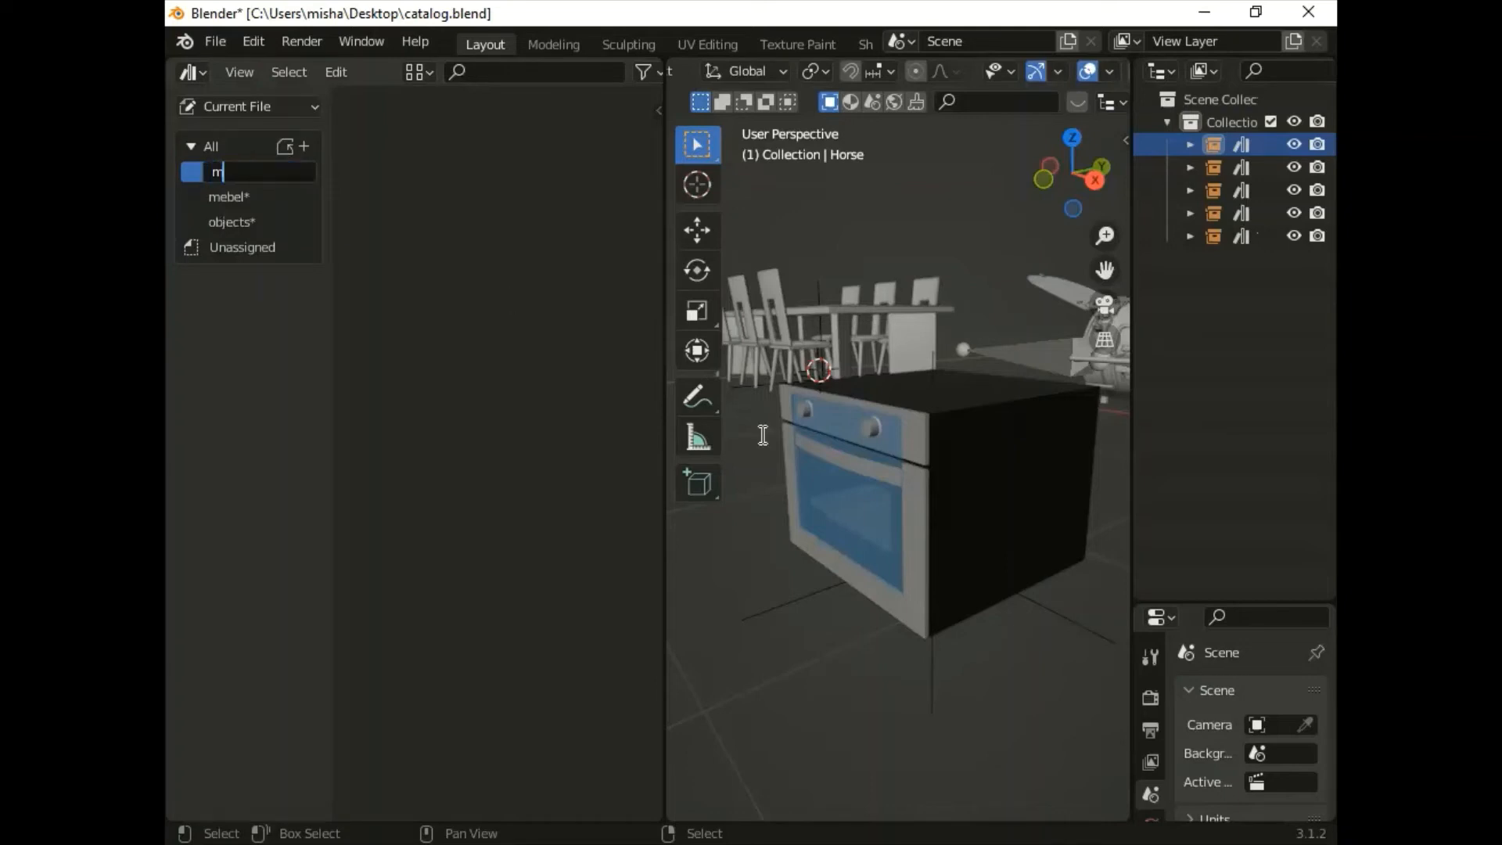
{"action": "type", "text": "aterials"}
{"action": "key", "text": "Return"}
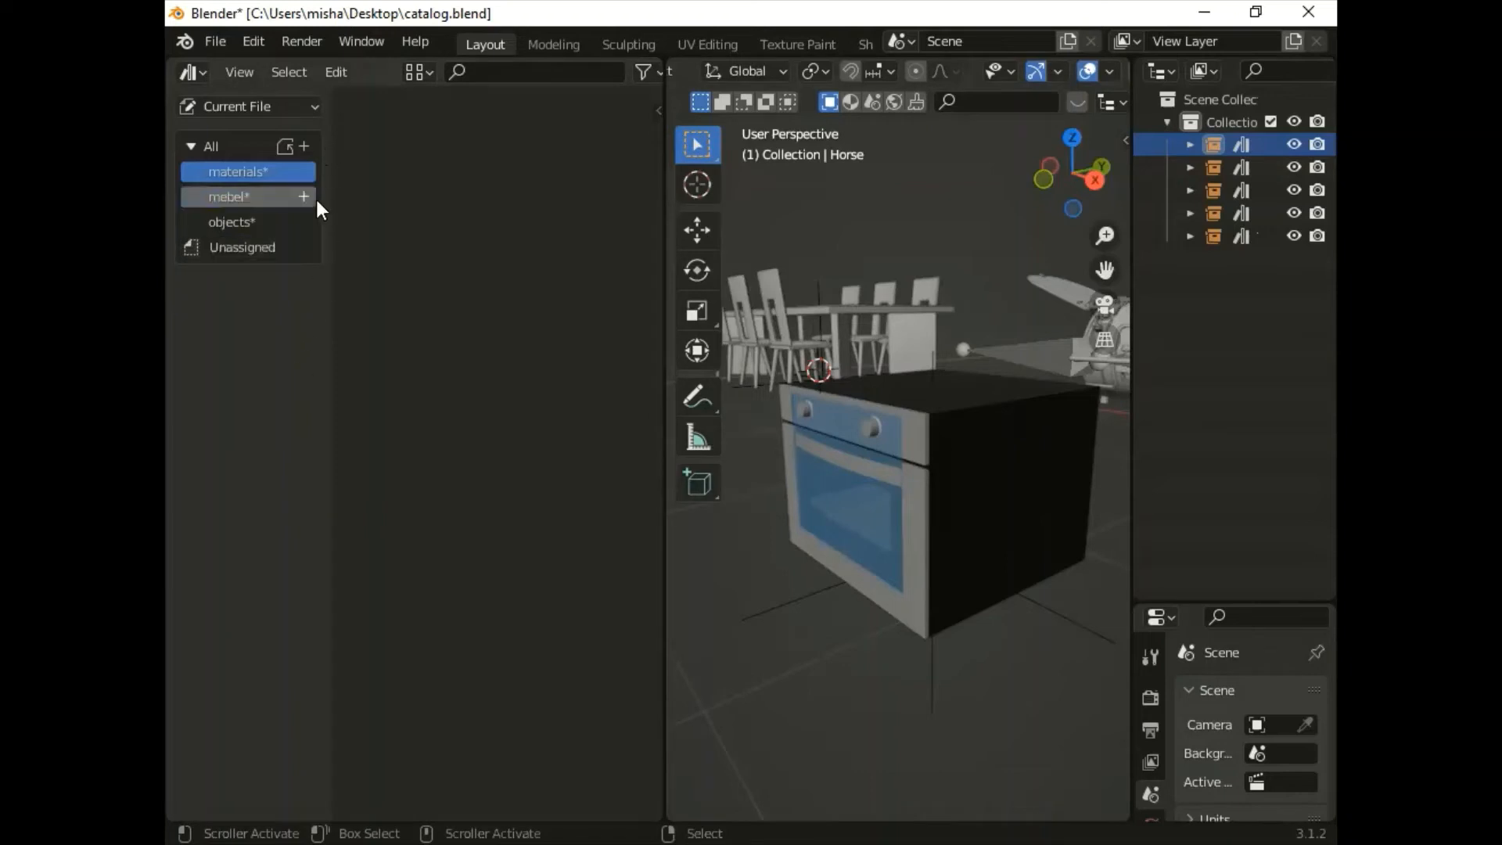
Step: Add another top-level asset catalog and name it space
{"action": "left_click", "coordinate": [307, 147]}
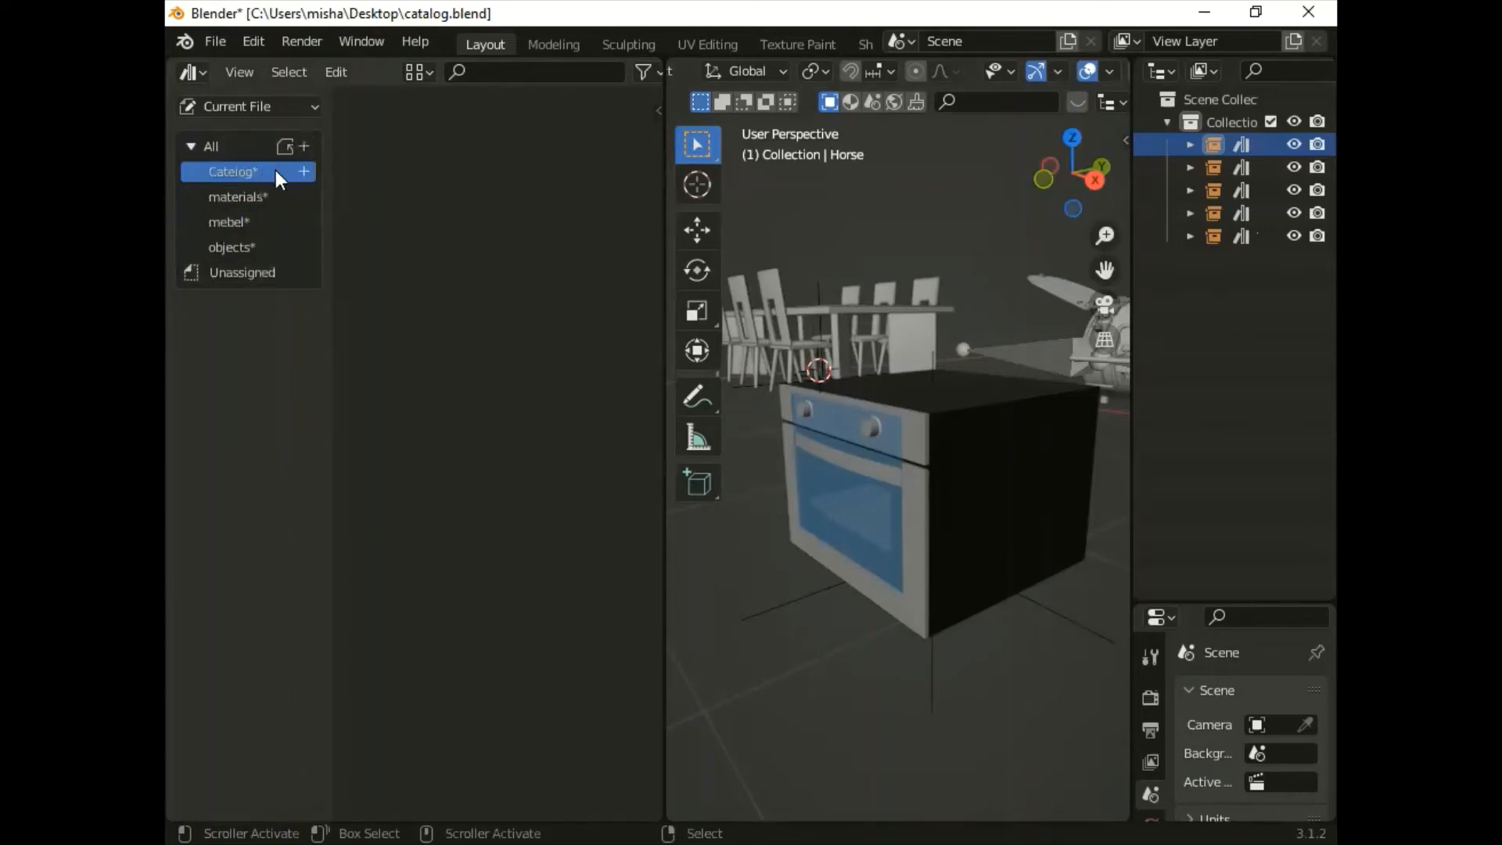
{"action": "double_click", "coordinate": [247, 172]}
{"action": "key", "text": "BackSpace"}
{"action": "type", "text": "space"}
{"action": "key", "text": "Return"}
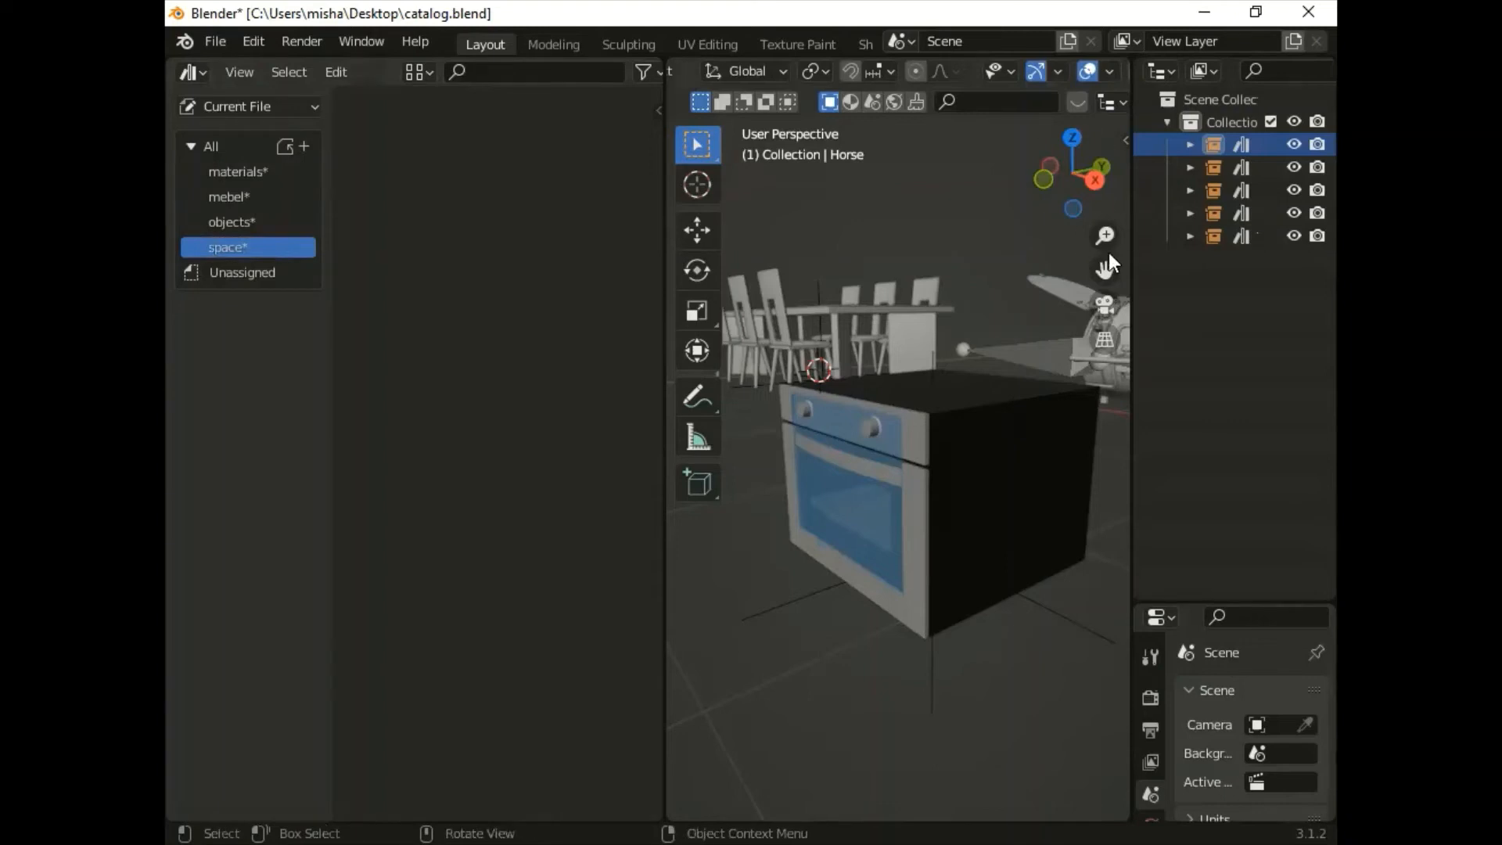
Step: Bring the horse into view and add a top-level asset catalog named animals
{"action": "left_click_drag", "start_coordinate": [1105, 269], "coordinate": [1486, 204]}
{"action": "scroll", "coordinate": [842, 407], "scroll_direction": "down", "scroll_amount": 5}
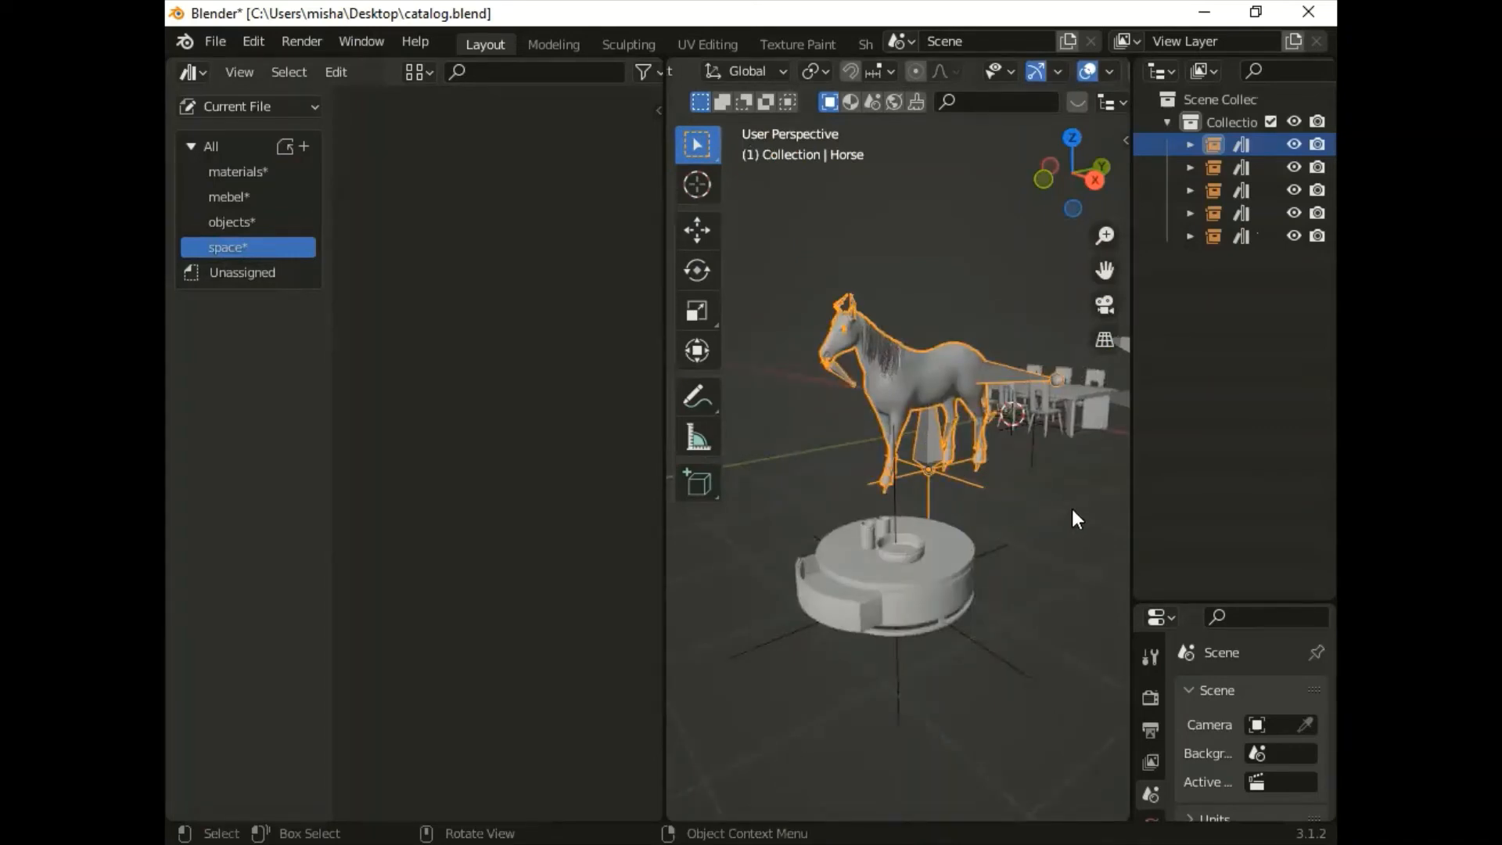
{"action": "left_click", "coordinate": [302, 147]}
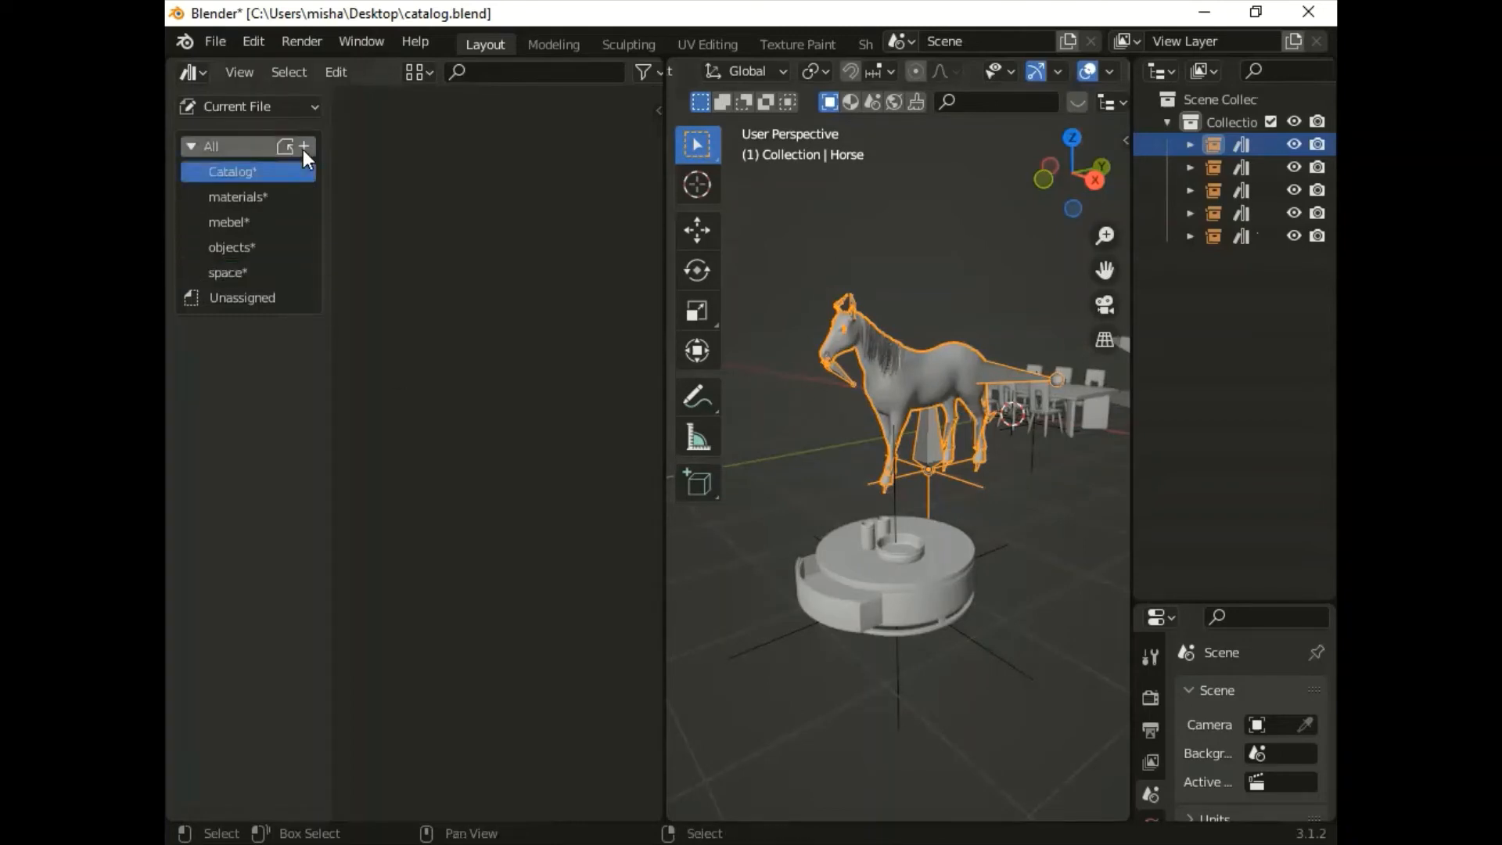
{"action": "double_click", "coordinate": [242, 175]}
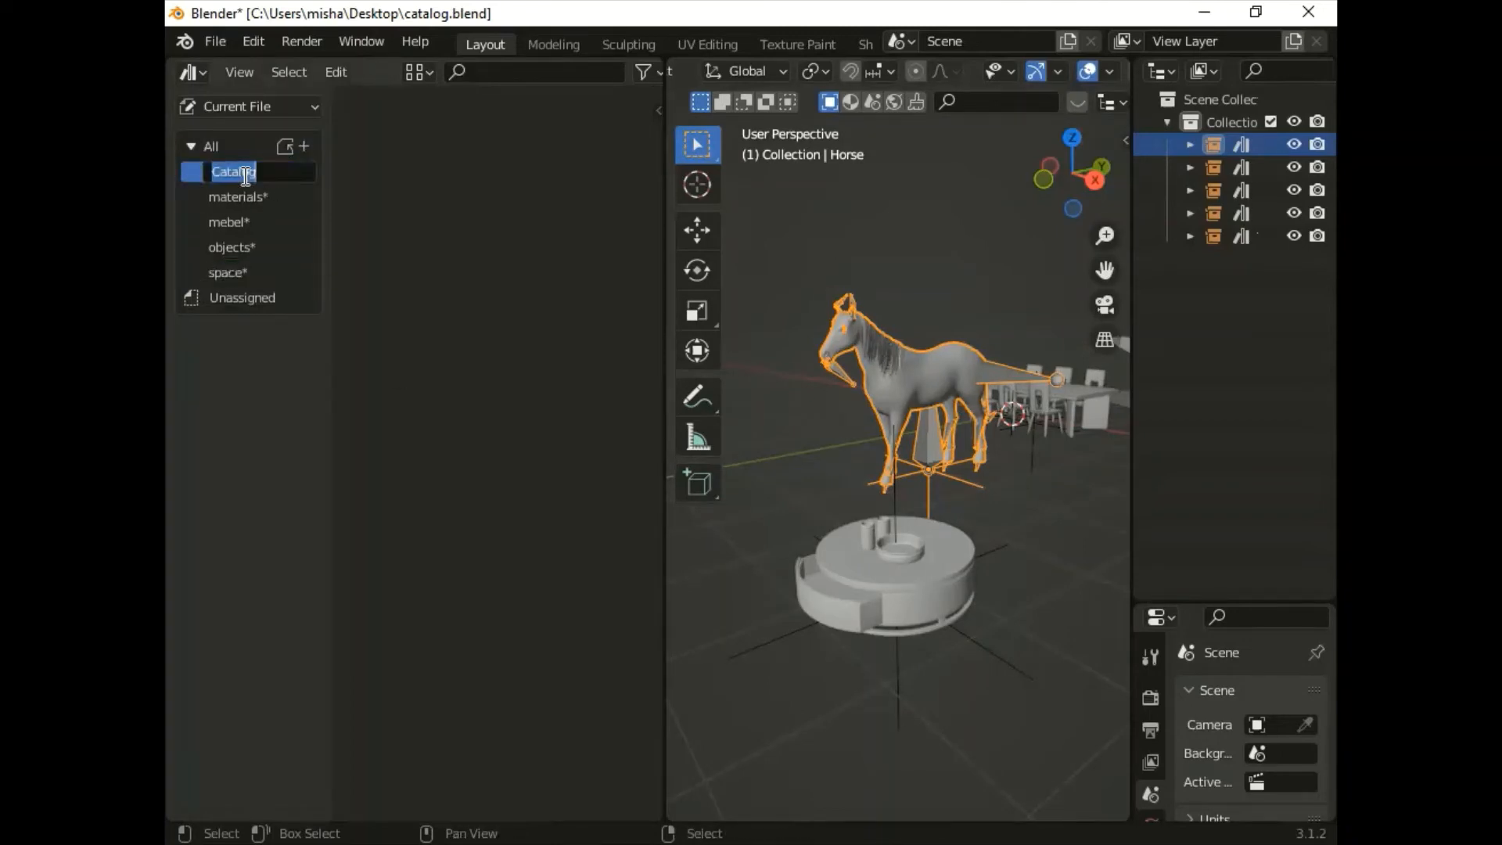
{"action": "type", "text": "animals"}
{"action": "key", "text": "Return"}
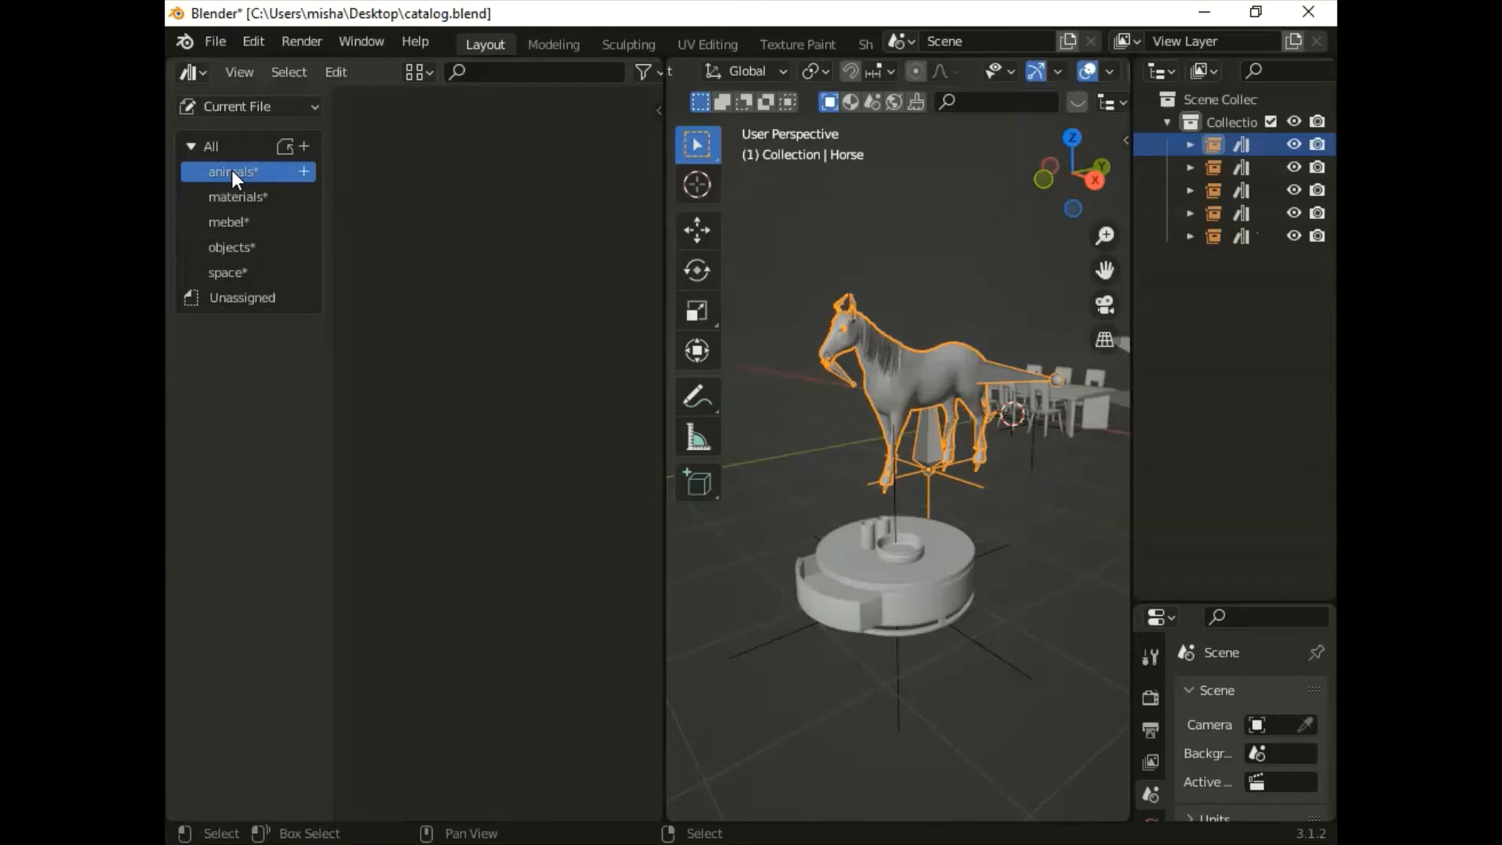
Step: Nest the animals and mebel catalogs under materials first, and move them together with the space catalog under objects
{"action": "left_click_drag", "start_coordinate": [232, 170], "coordinate": [246, 195]}
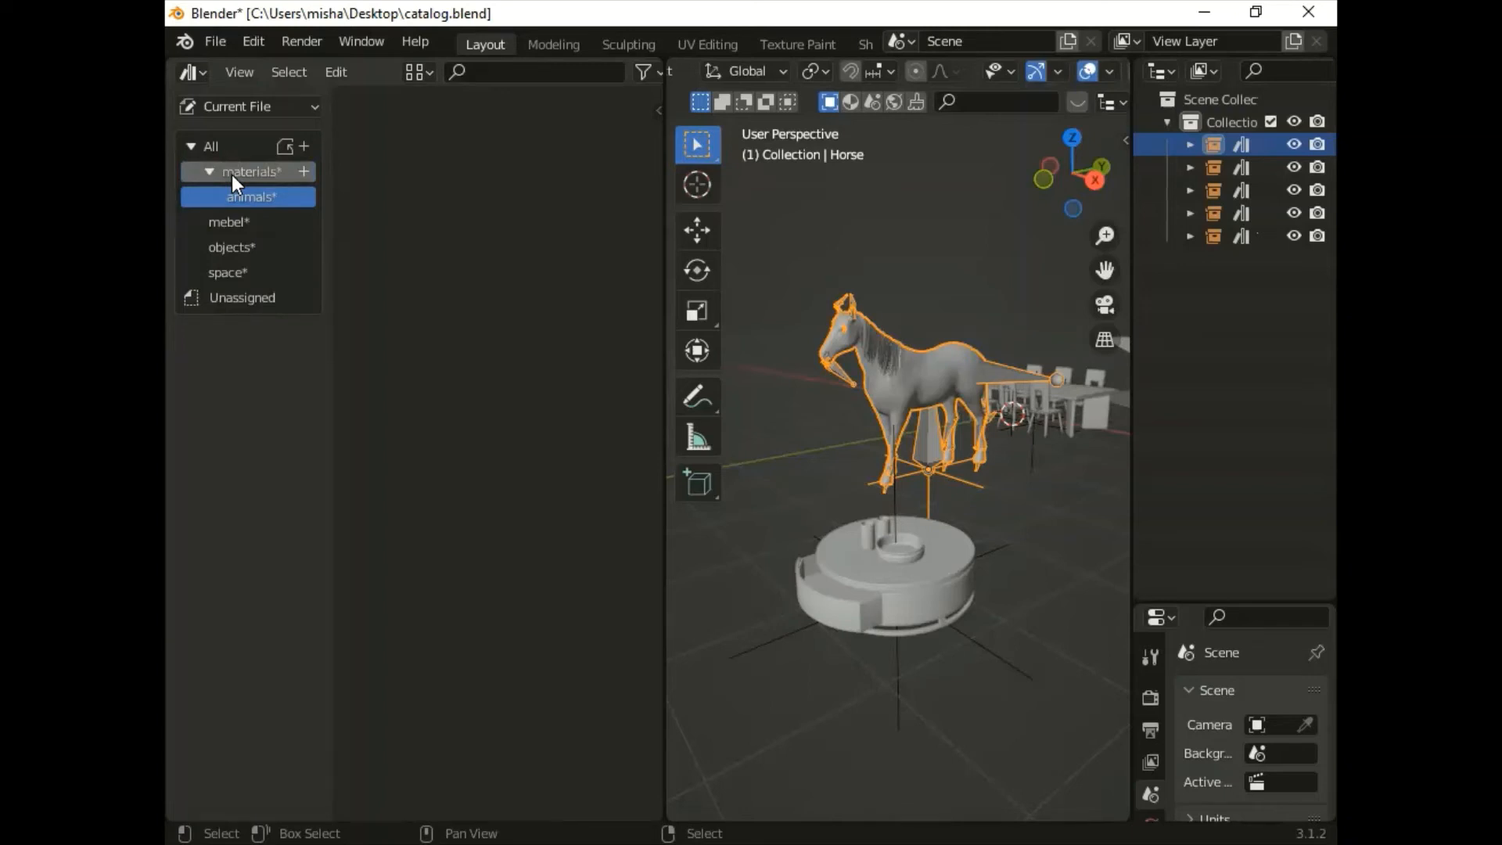
{"action": "left_click_drag", "start_coordinate": [222, 223], "coordinate": [255, 167]}
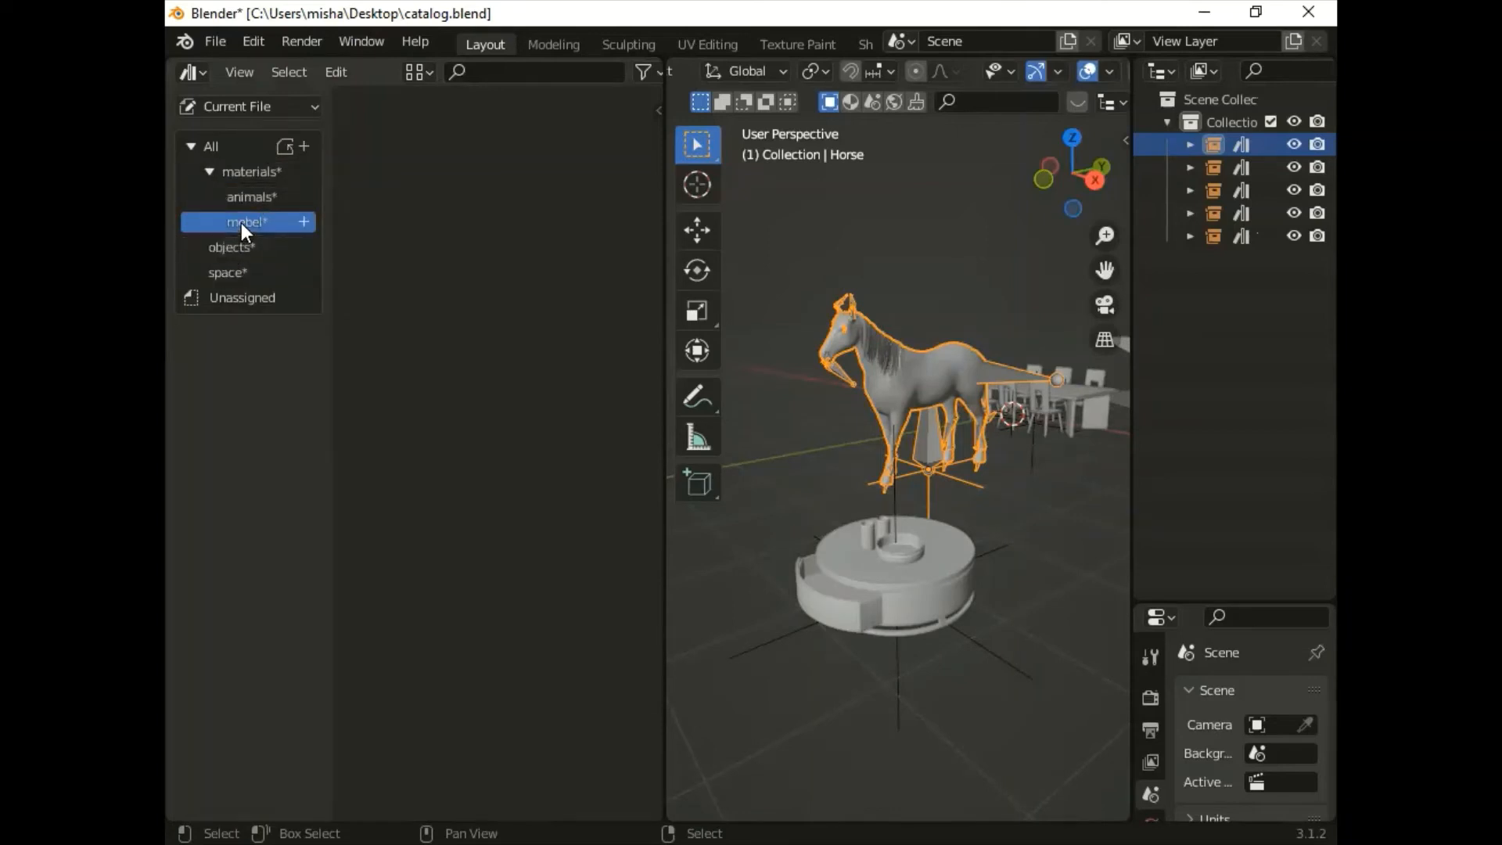
{"action": "mouse_move", "coordinate": [241, 223]}
{"action": "left_mouse_down"}
{"action": "mouse_move", "coordinate": [247, 269]}
{"action": "mouse_move", "coordinate": [255, 218]}
{"action": "left_mouse_up"}
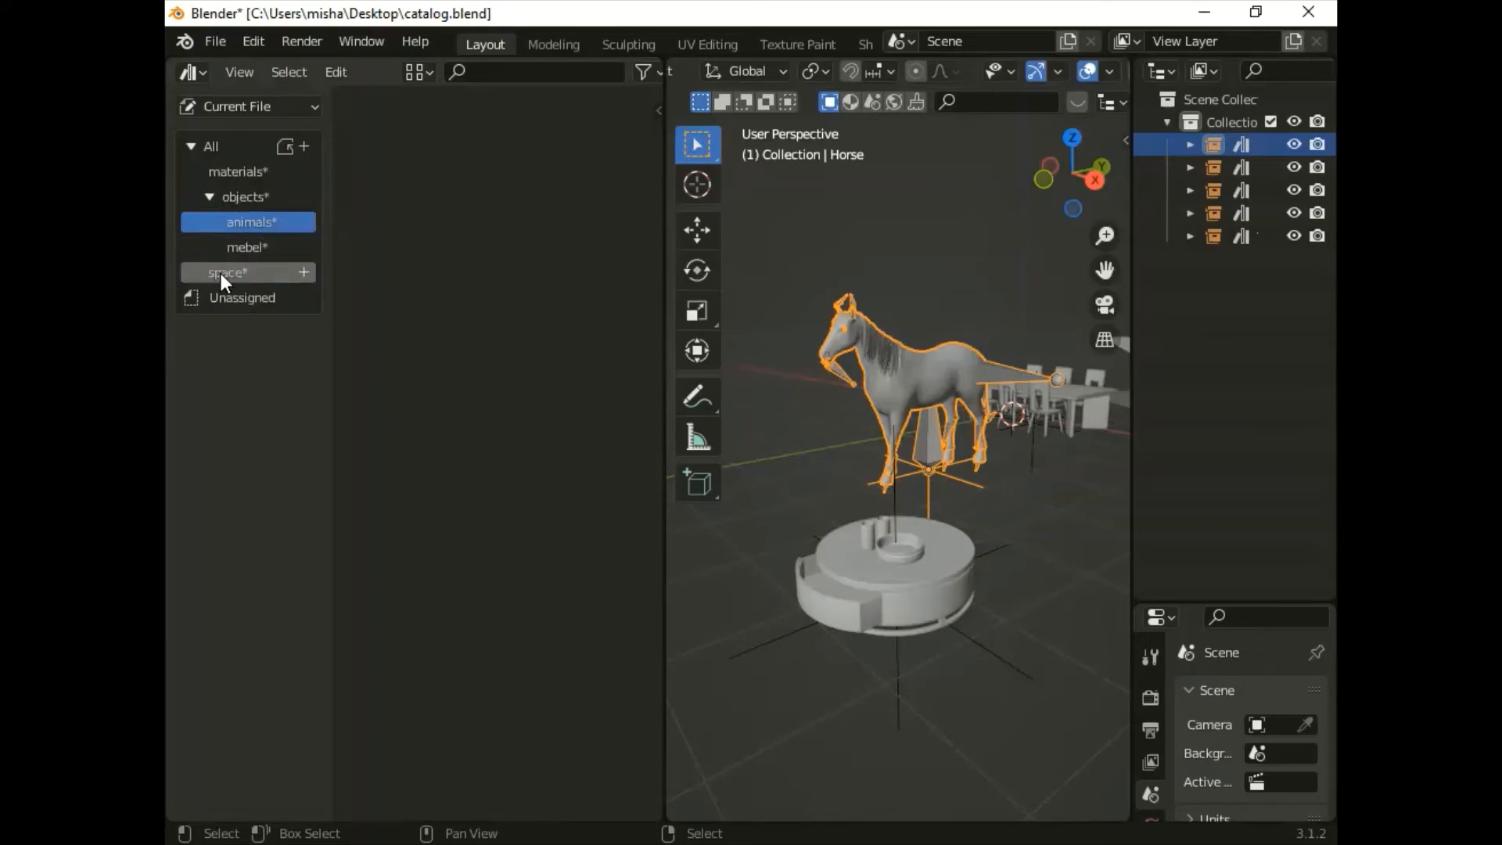
{"action": "left_click_drag", "start_coordinate": [221, 274], "coordinate": [244, 210]}
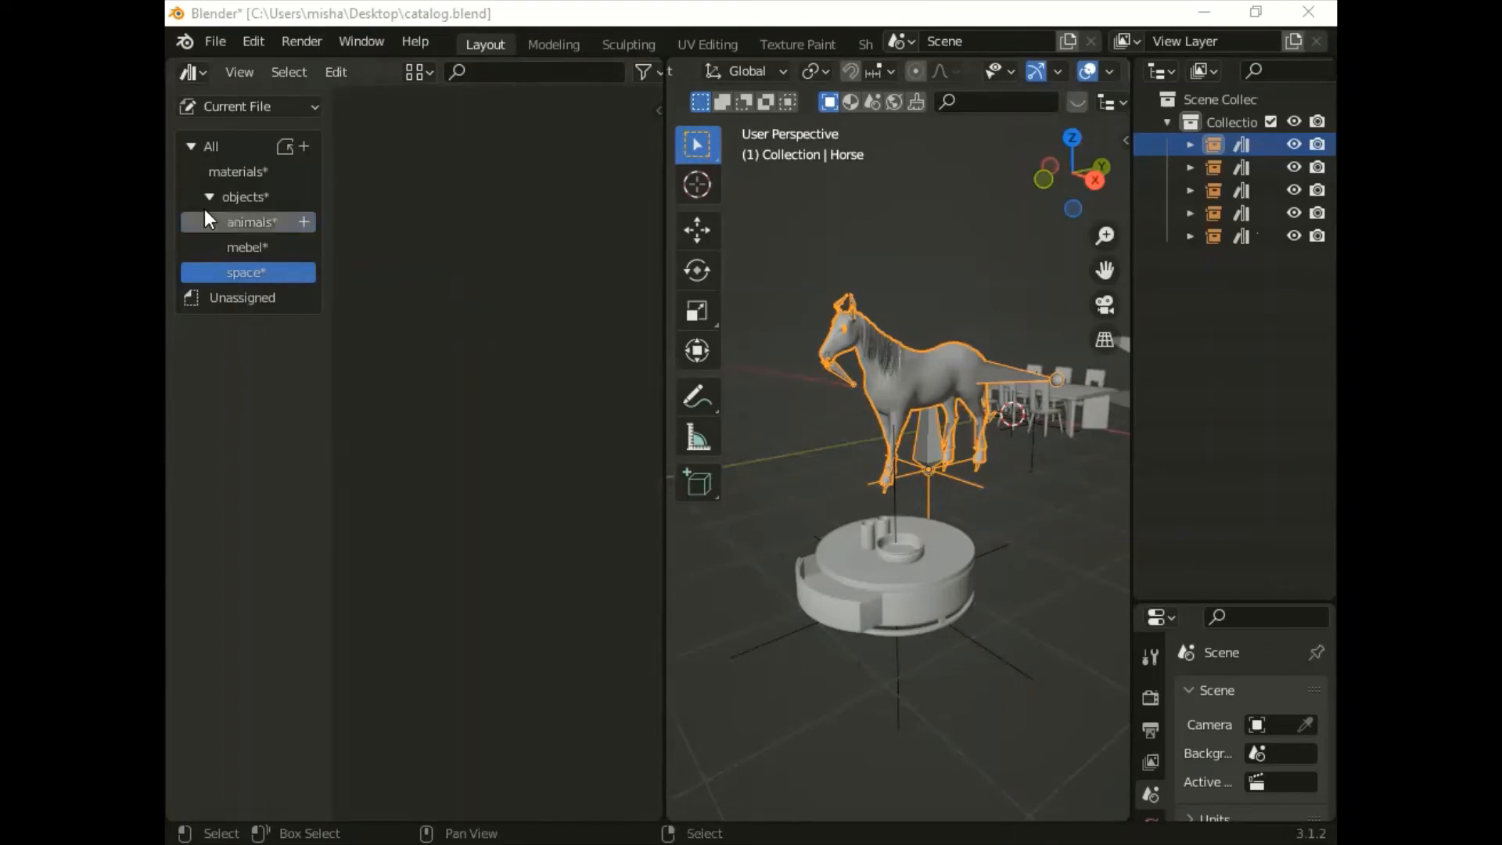
Step: Show all assets and assign Horse to the animals catalog and Hubble Telescope to the space catalog
{"action": "left_click", "coordinate": [231, 147]}
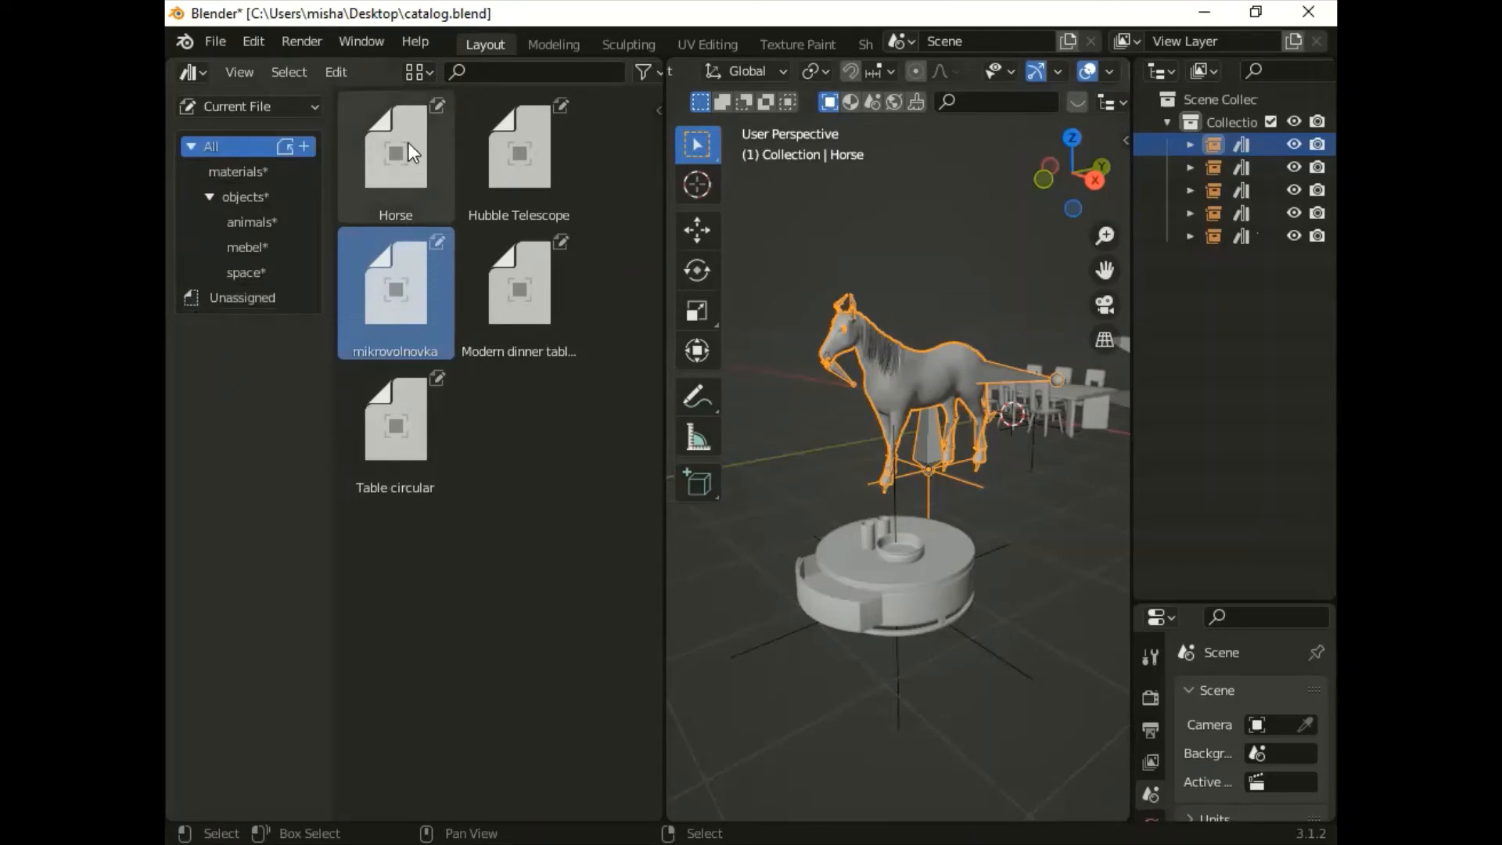
{"action": "left_click_drag", "start_coordinate": [409, 143], "coordinate": [274, 220]}
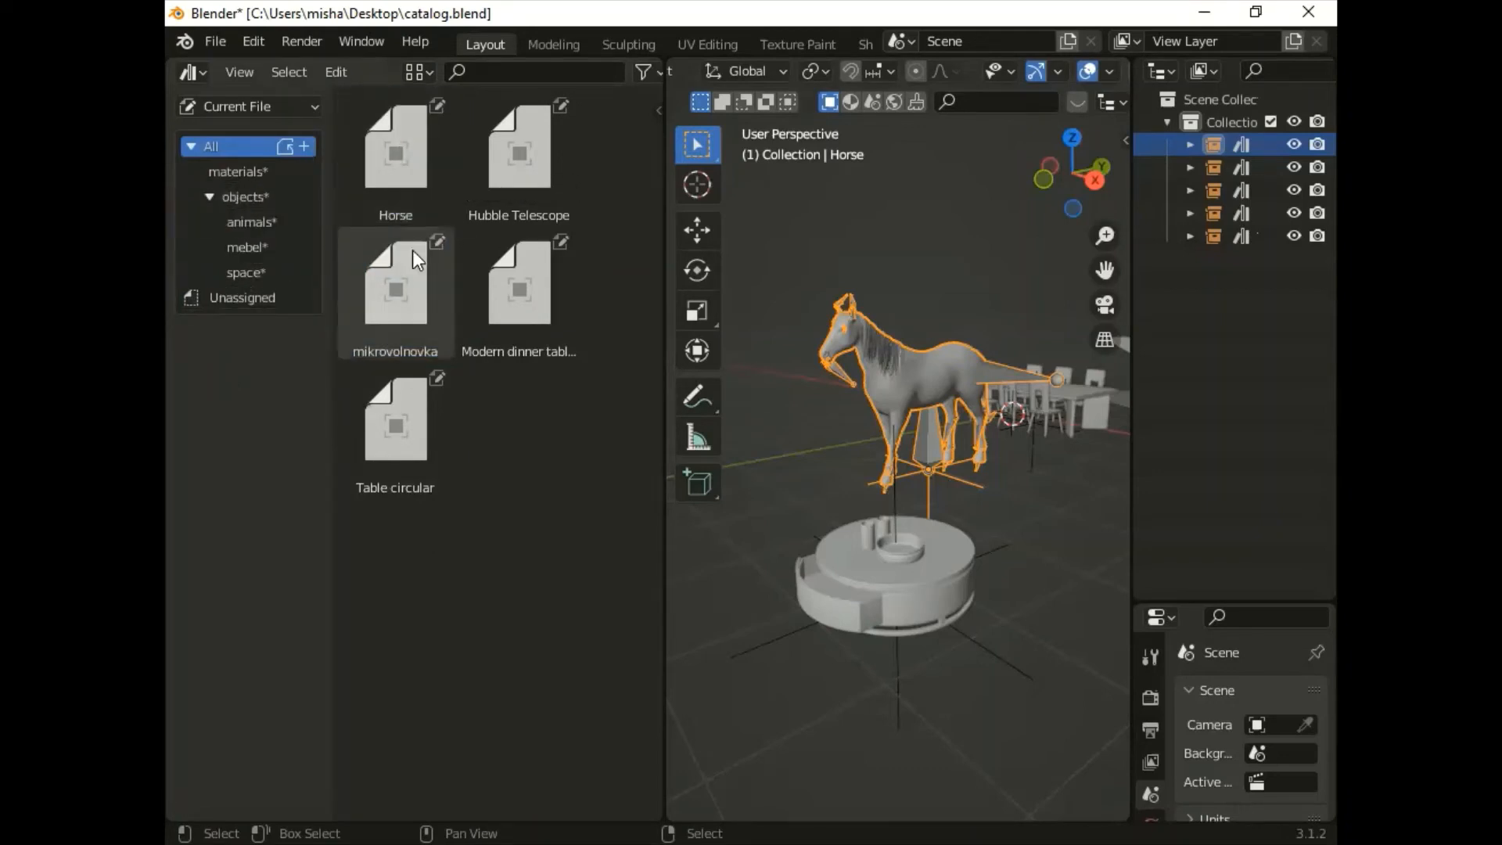
{"action": "left_click_drag", "start_coordinate": [537, 142], "coordinate": [260, 270]}
Step: Assign mikrovolnovka, Modern dinner table and Table circular to the mebel catalog, and check the space, mebel and animals catalogs
{"action": "left_click_drag", "start_coordinate": [385, 296], "coordinate": [262, 246]}
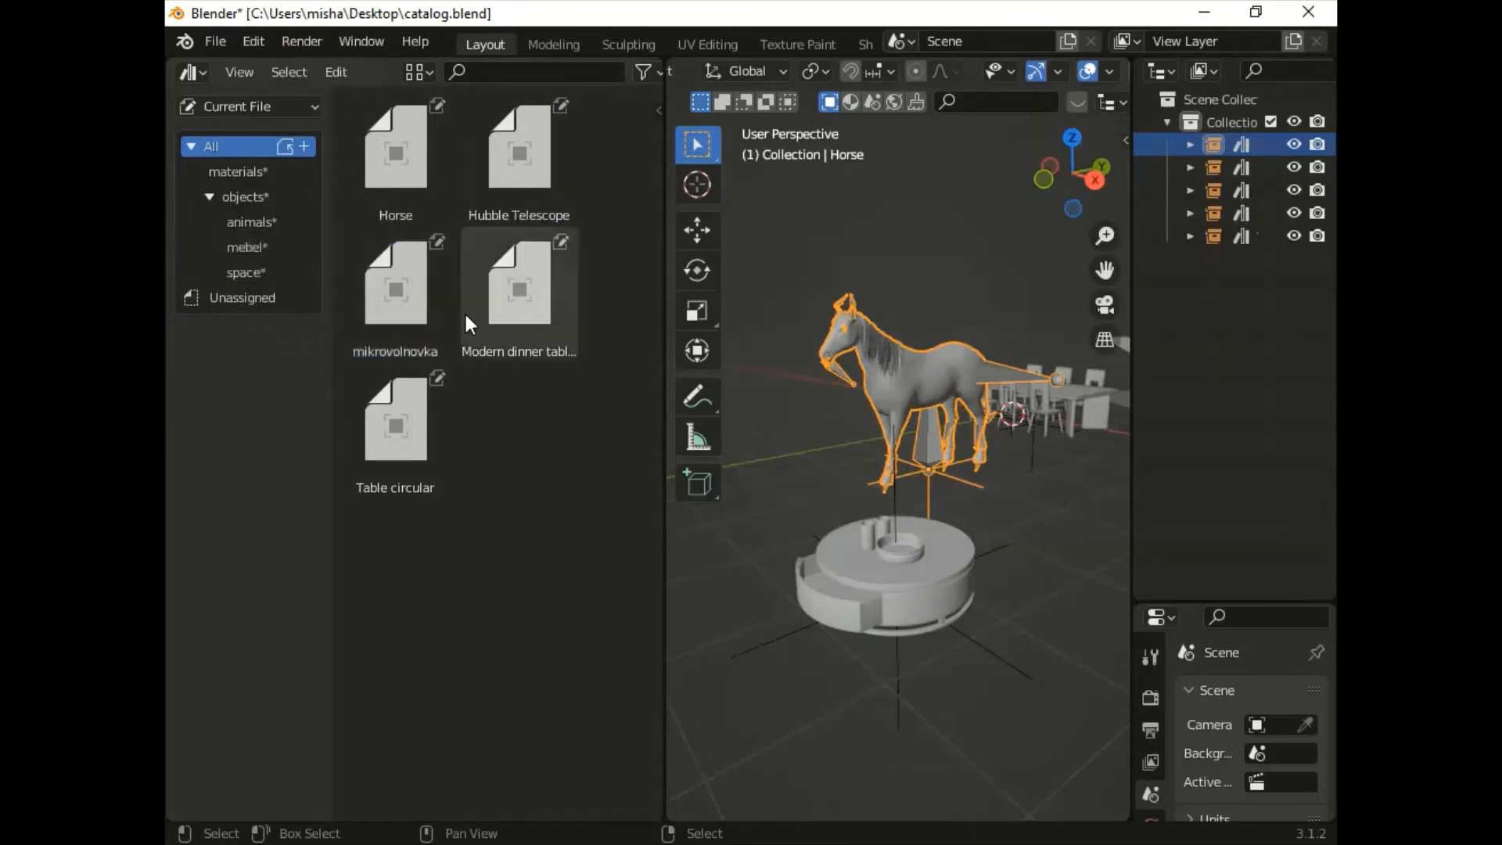
{"action": "left_click_drag", "start_coordinate": [510, 287], "coordinate": [266, 246]}
{"action": "left_click", "coordinate": [385, 438]}
{"action": "left_click_drag", "start_coordinate": [385, 438], "coordinate": [264, 245]}
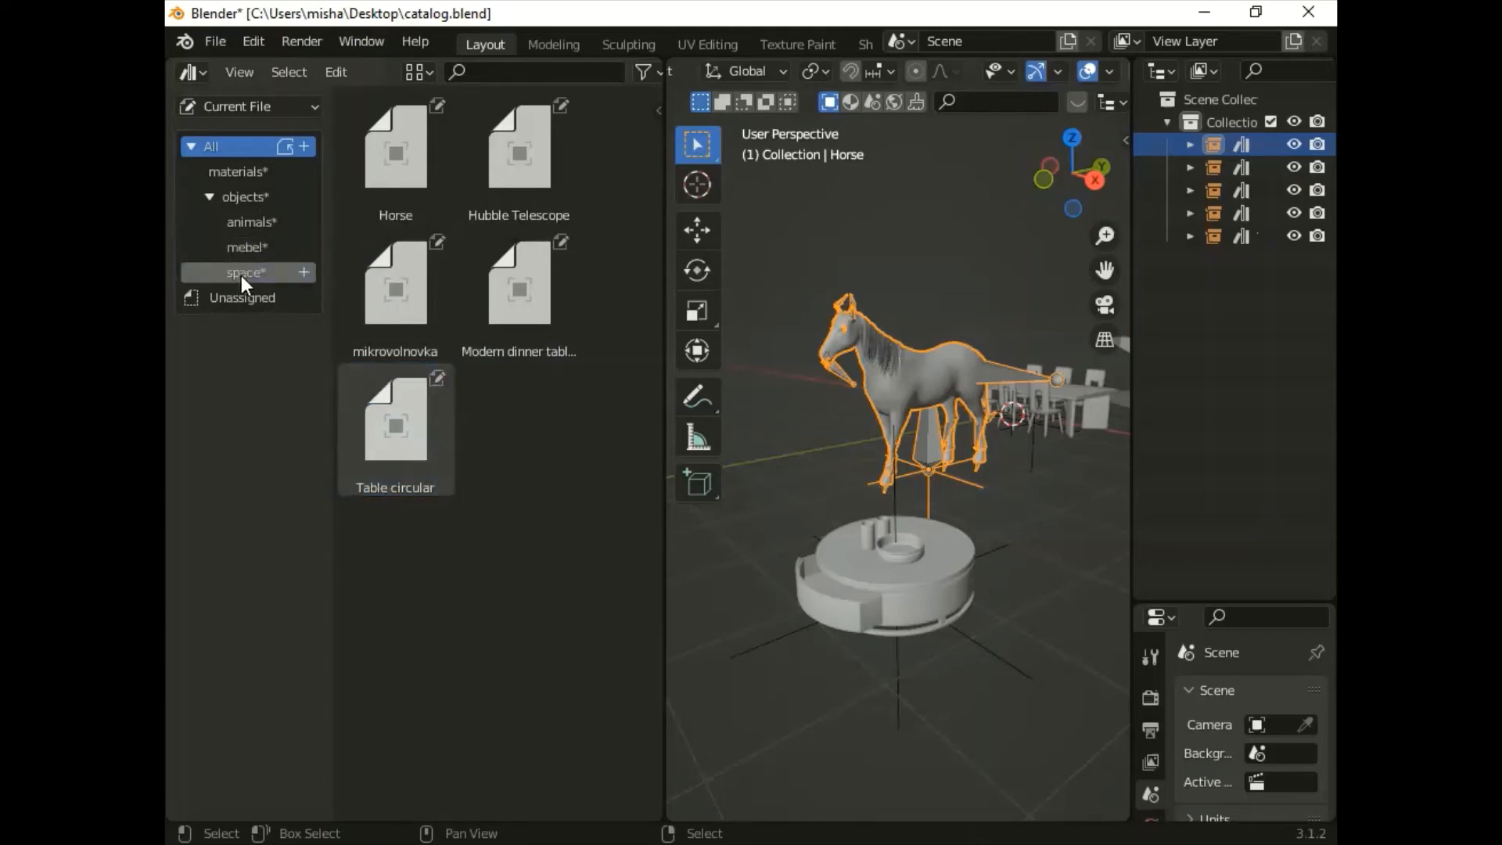
{"action": "left_click", "coordinate": [241, 275]}
{"action": "left_click", "coordinate": [246, 247]}
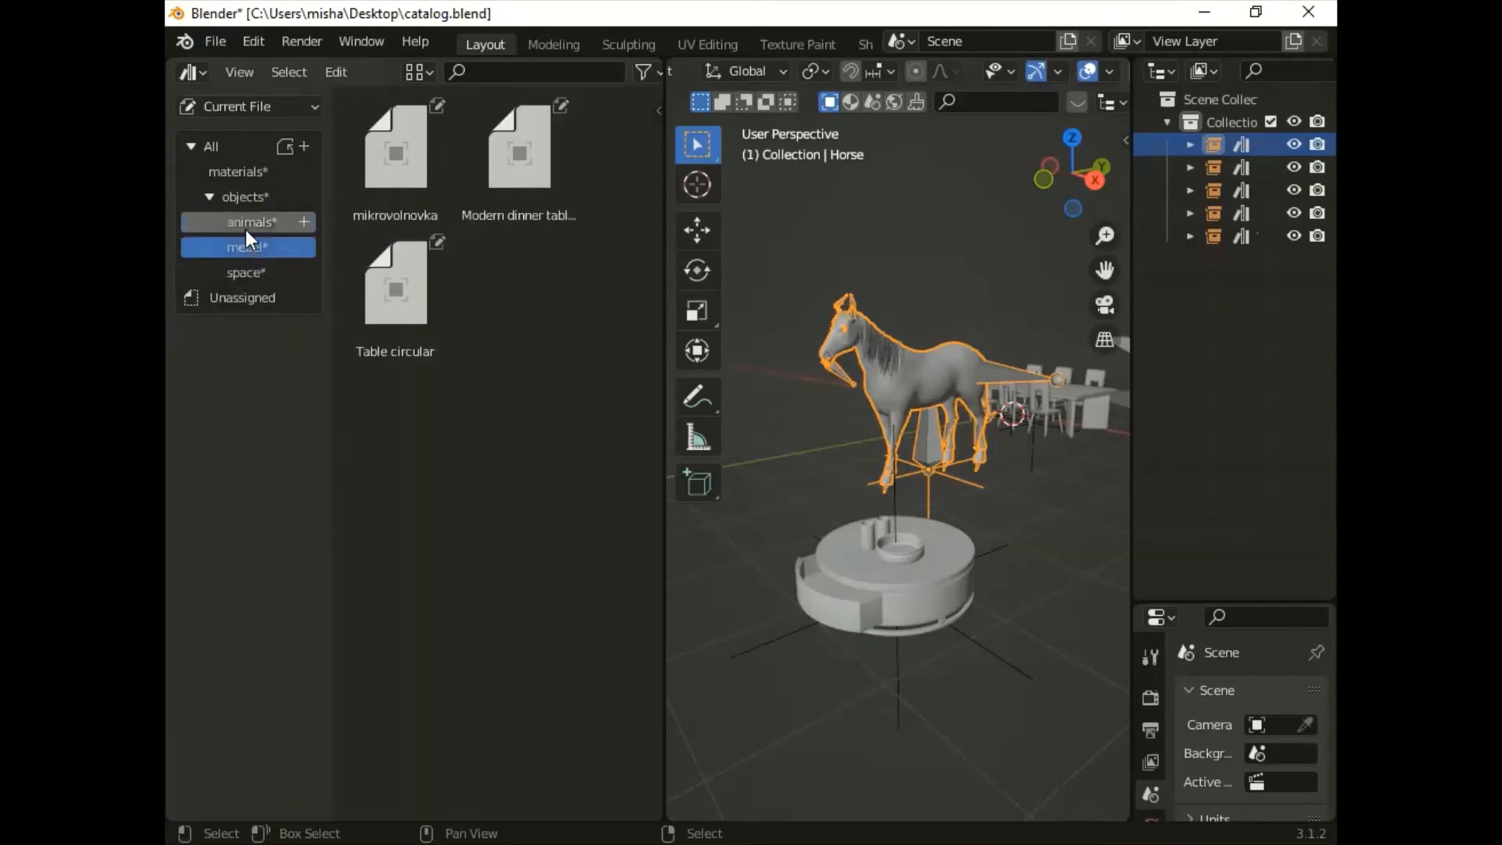
{"action": "left_click", "coordinate": [246, 225]}
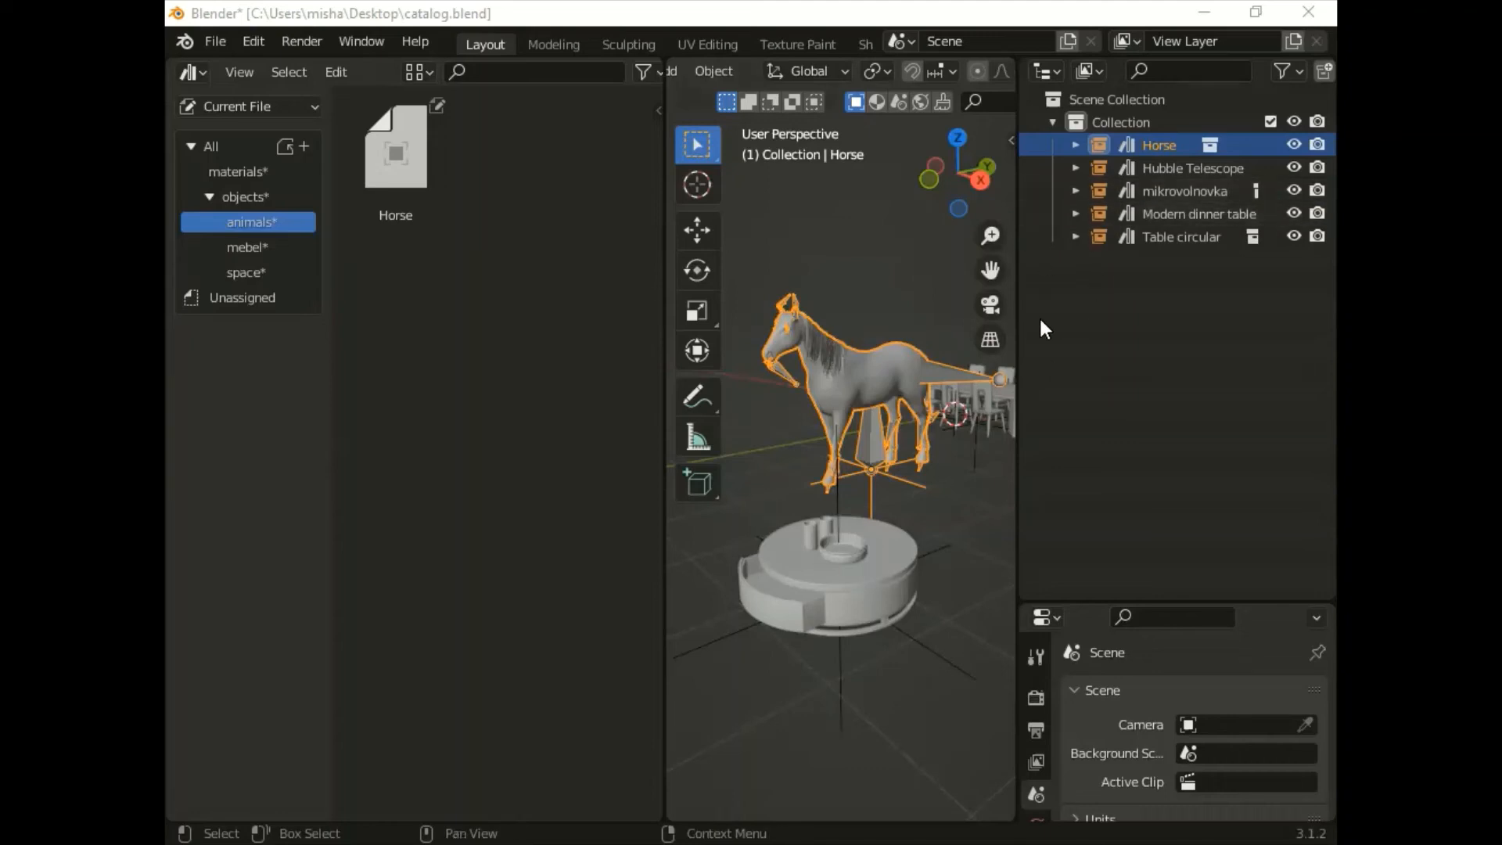
Step: Select the circular table and expand it in the Outliner to examine its linked collection
{"action": "left_click", "coordinate": [885, 552]}
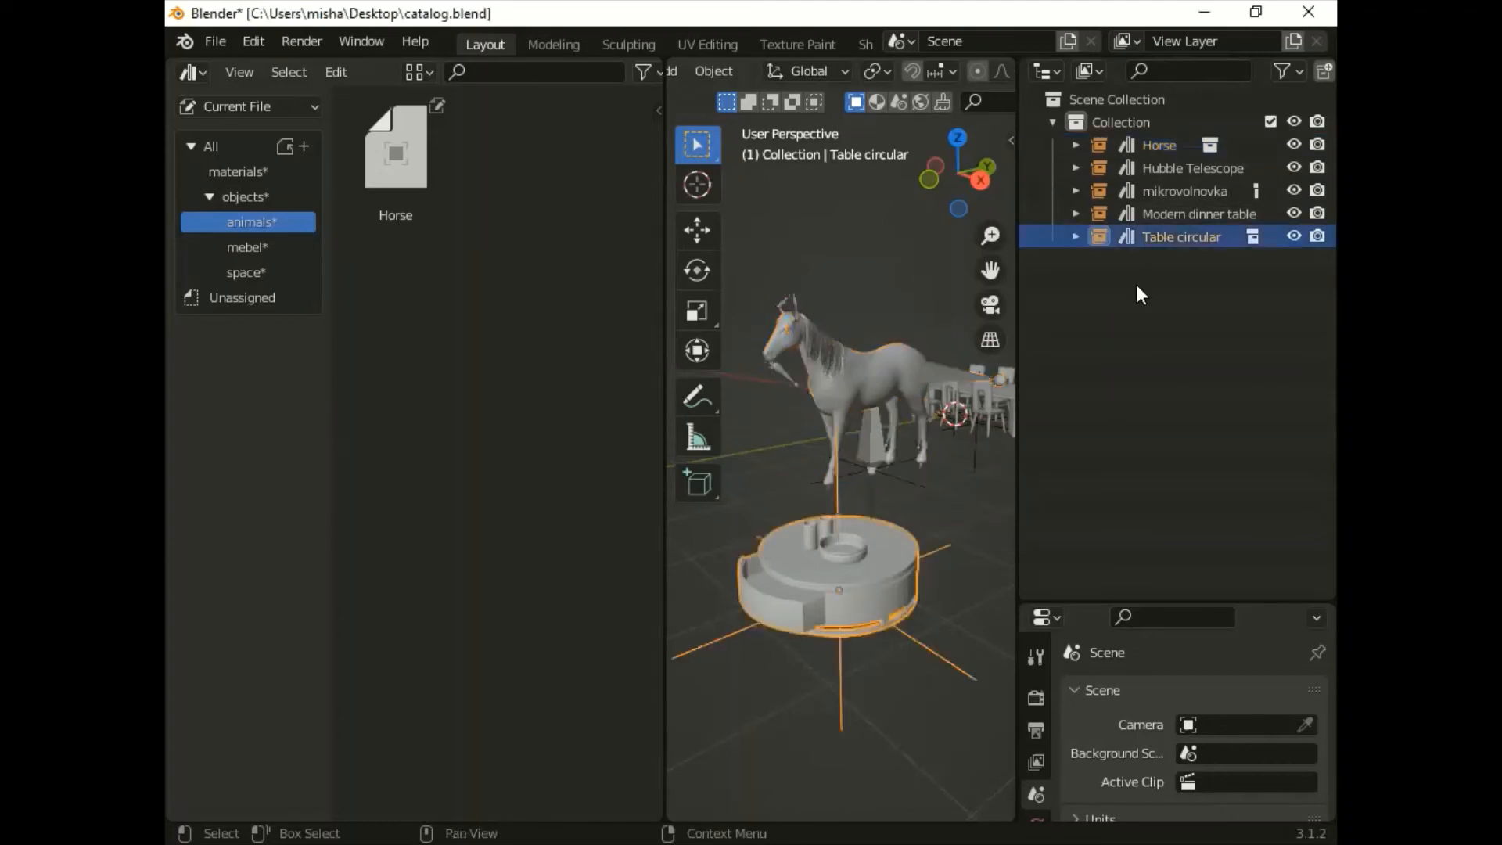
{"action": "left_click", "coordinate": [1074, 237]}
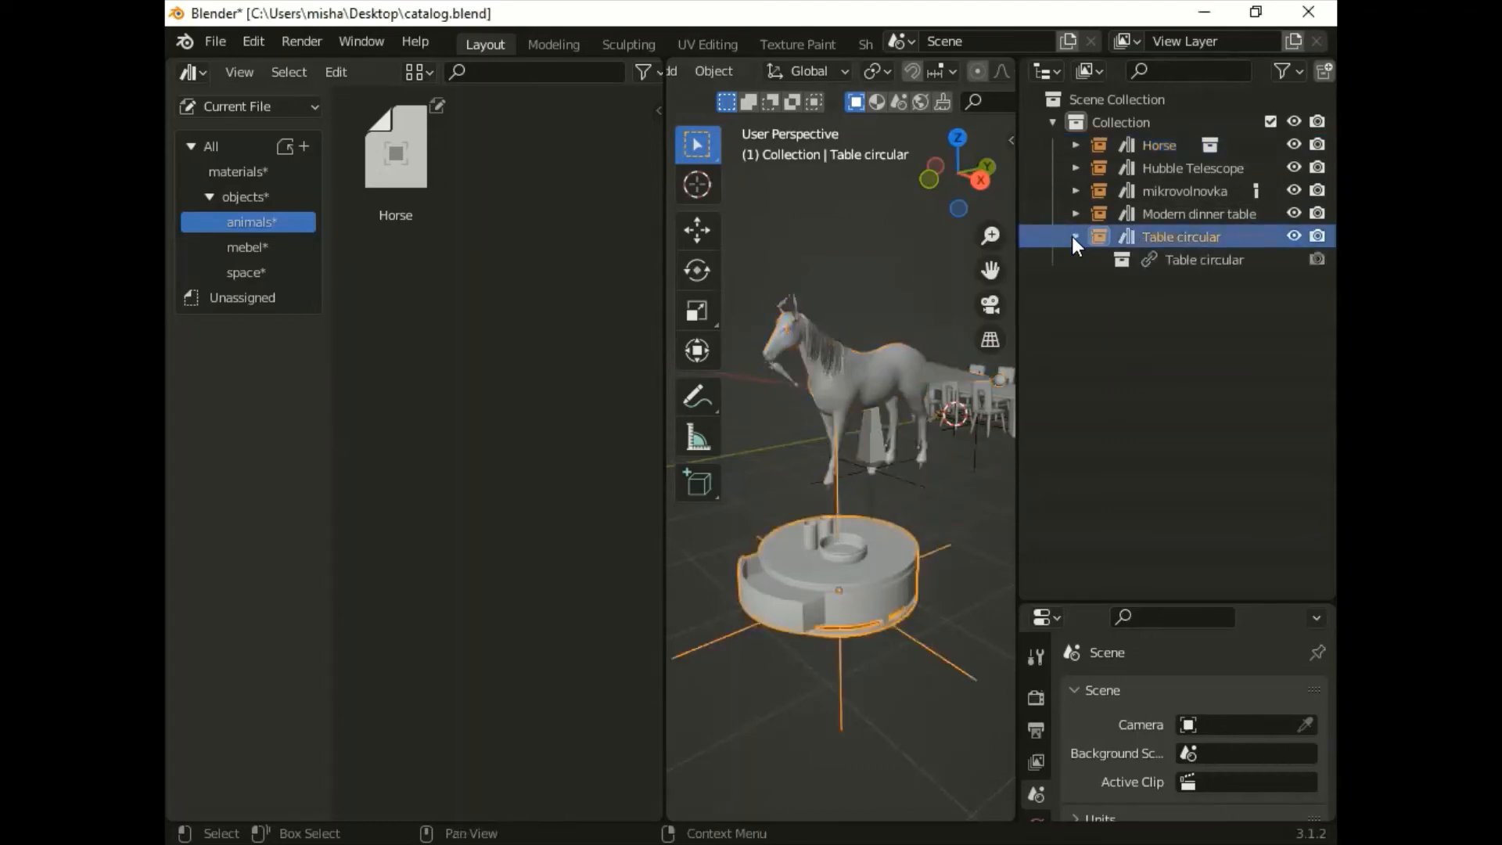
{"action": "left_click", "coordinate": [1127, 259]}
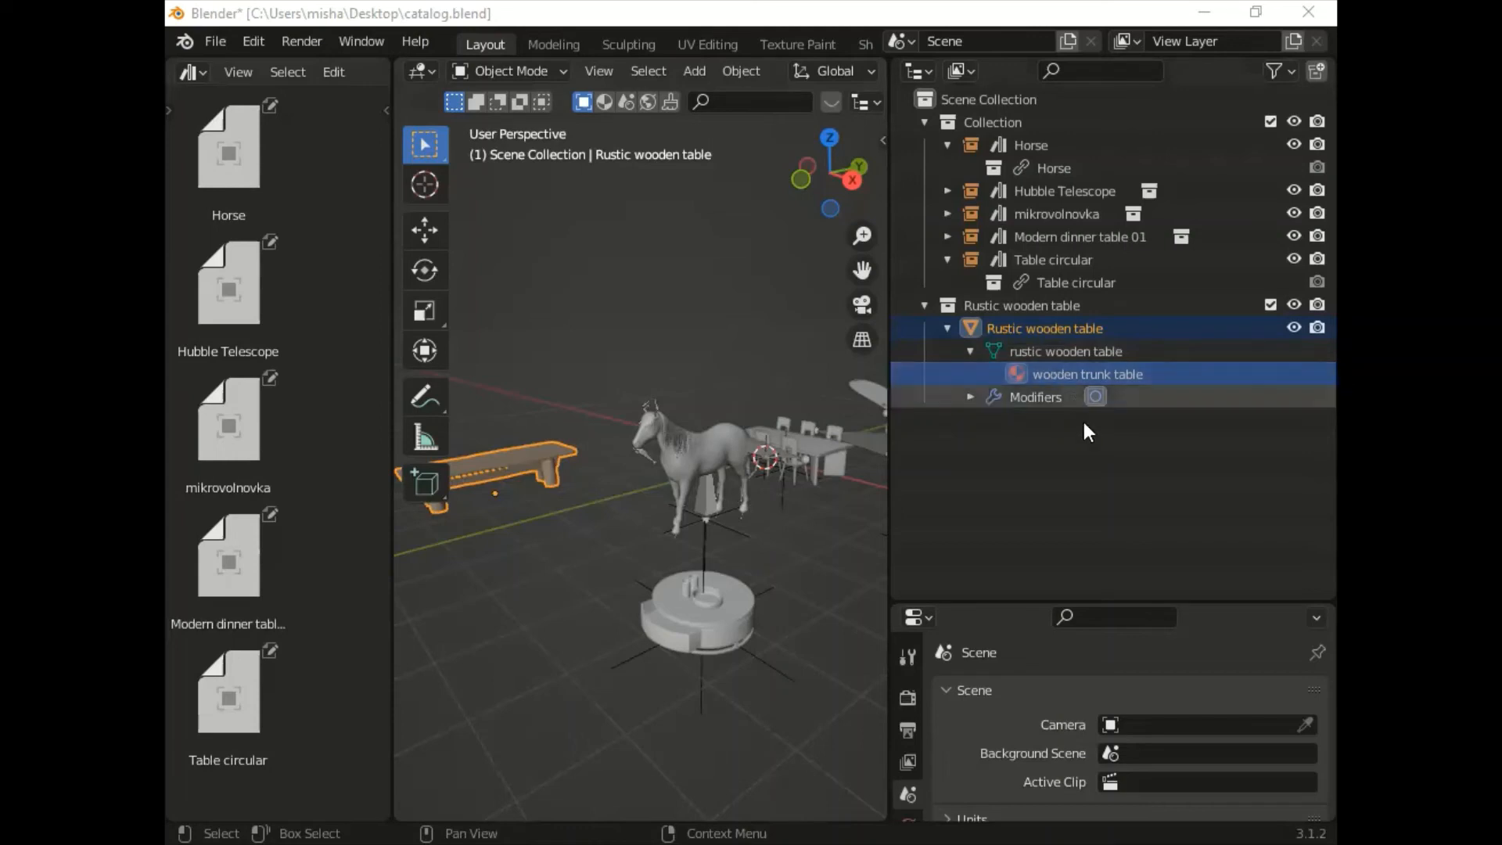
Step: Mark the rustic wooden table's wooden trunk table material as an asset
{"action": "right_click", "coordinate": [1060, 377]}
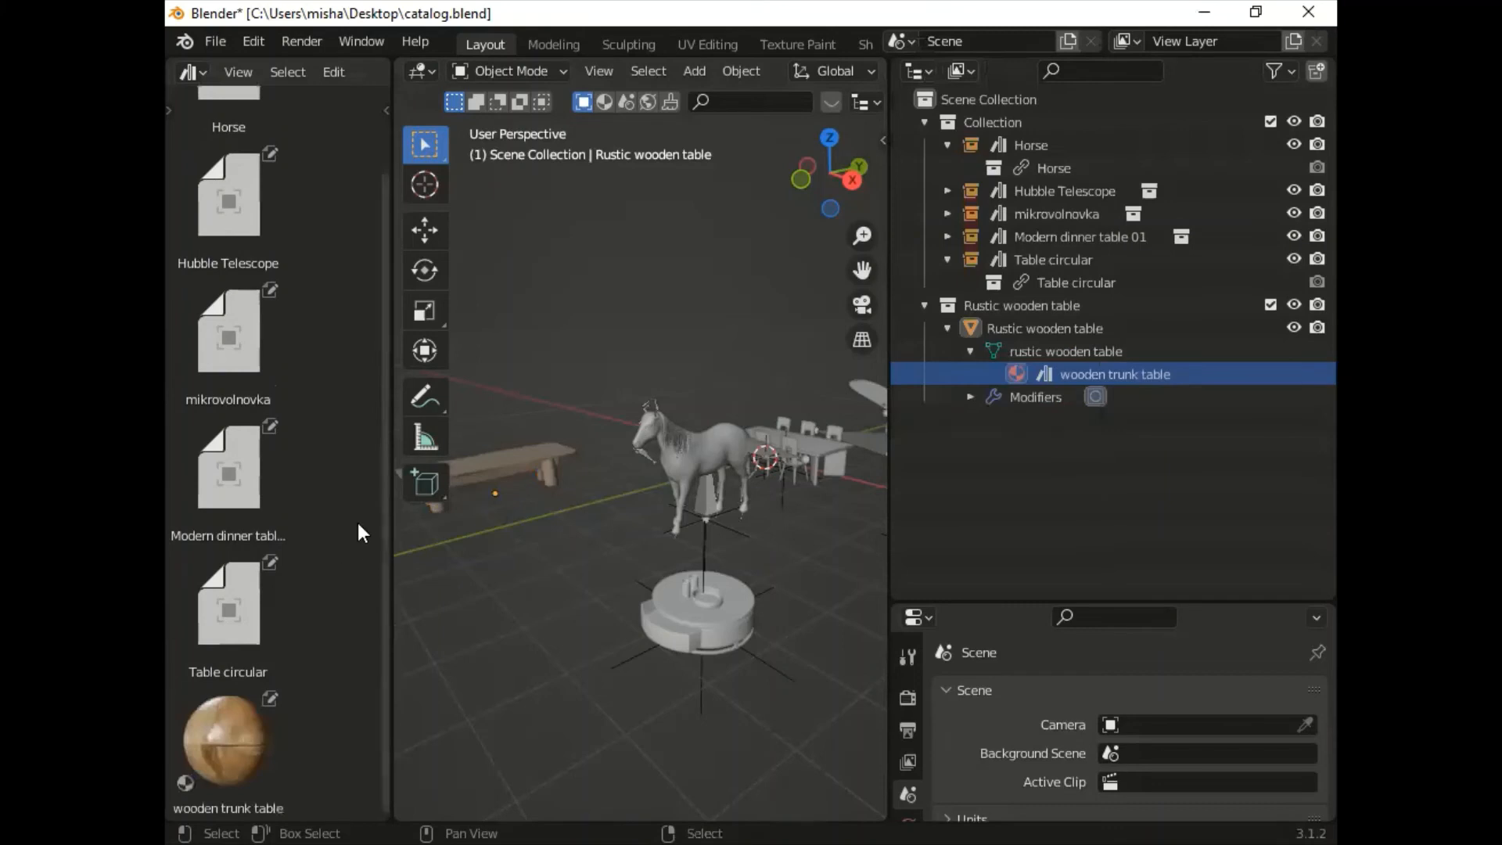
{"action": "left_click_drag", "start_coordinate": [385, 573], "coordinate": [386, 607]}
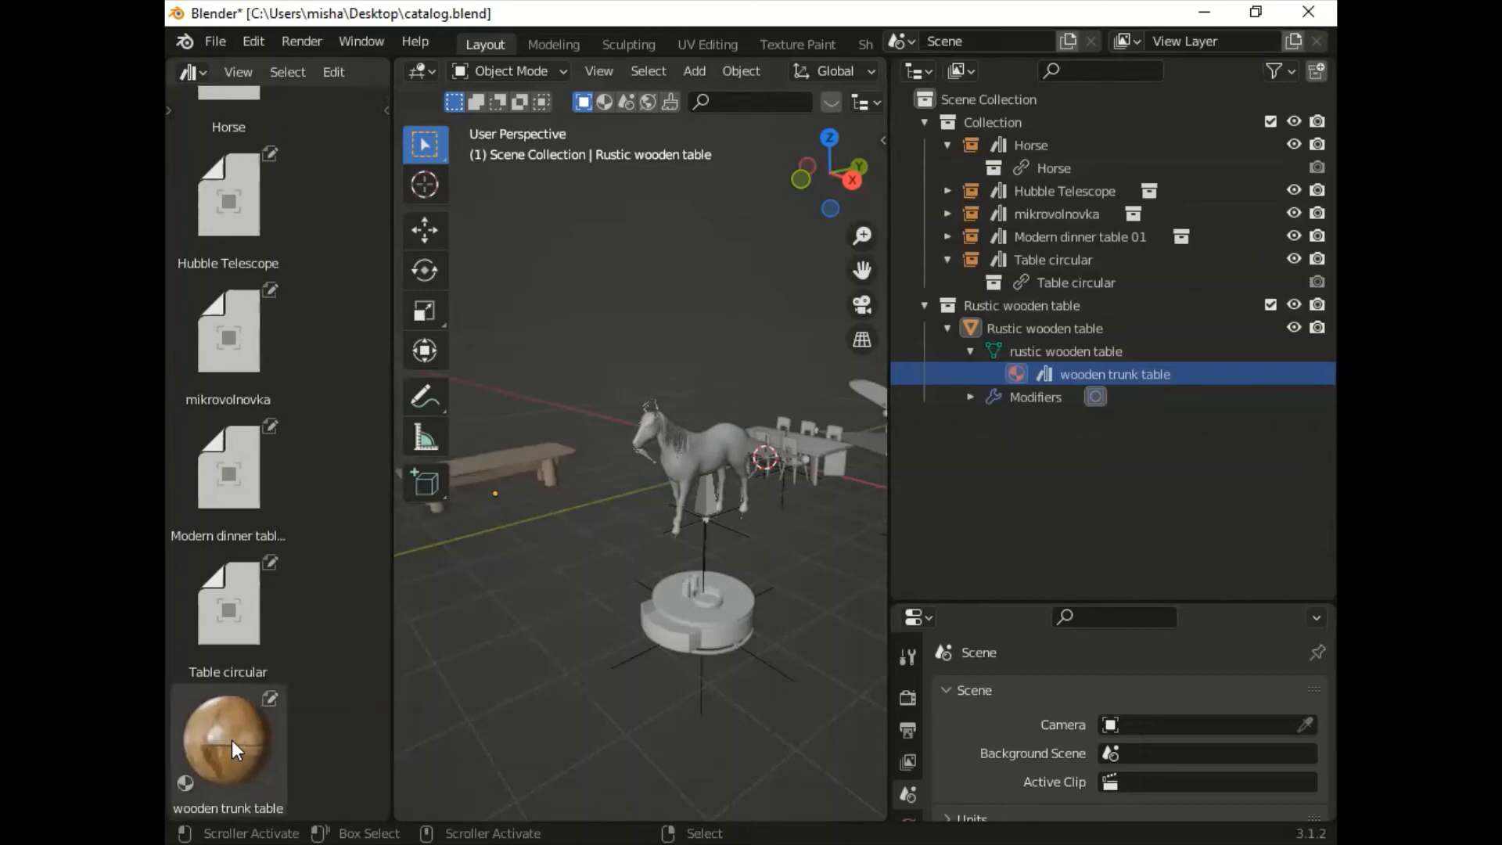
{"action": "left_click", "coordinate": [998, 302]}
{"action": "right_click", "coordinate": [997, 302]}
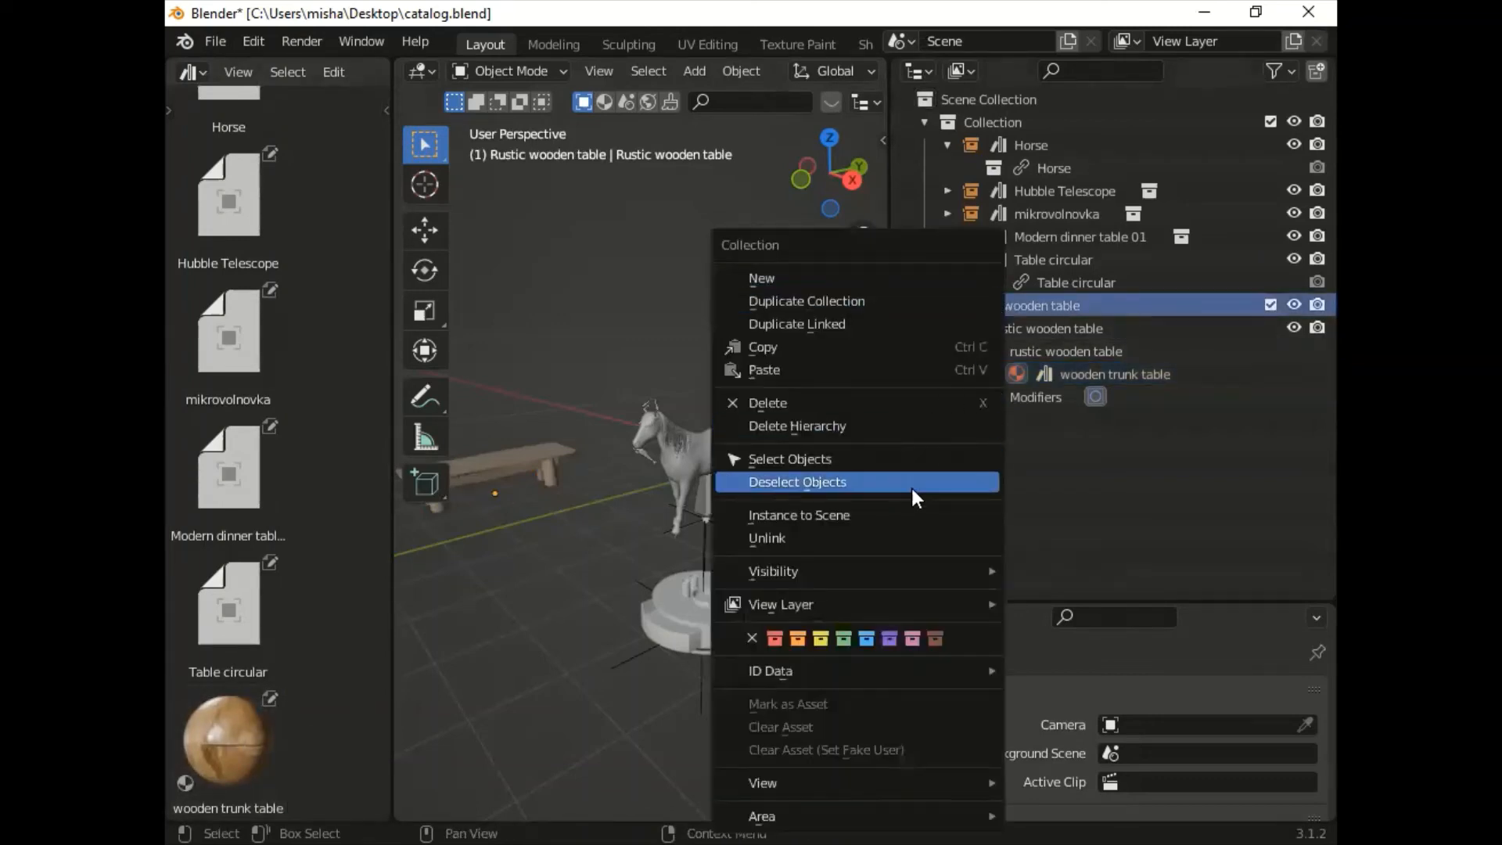
{"action": "left_click", "coordinate": [1106, 486]}
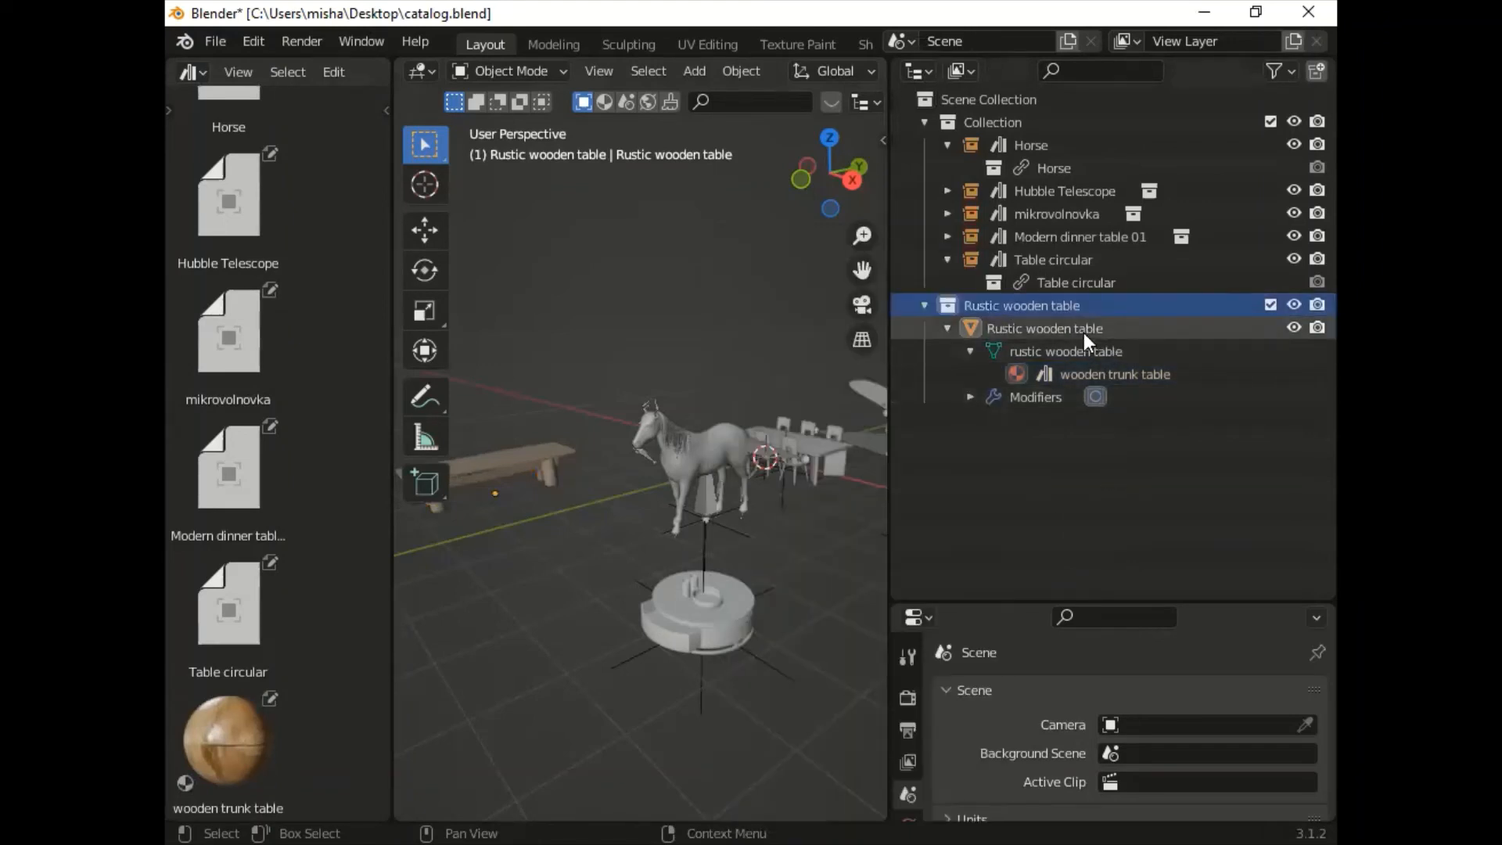
Step: Mark the Rustic wooden table object as an asset and find its entry among the current file's assets
{"action": "left_click", "coordinate": [1083, 332]}
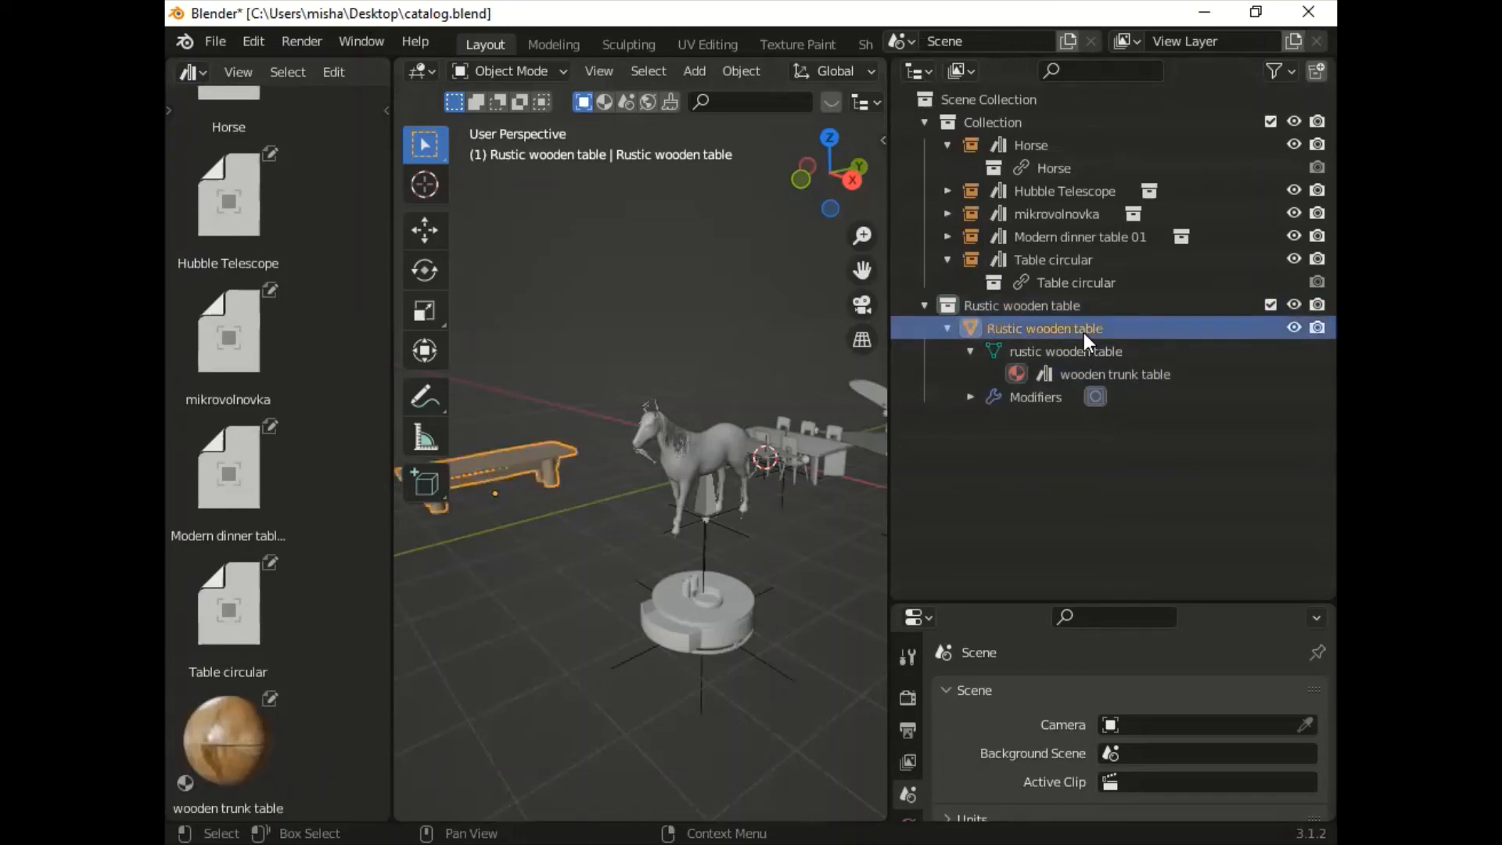
{"action": "right_click", "coordinate": [1083, 331]}
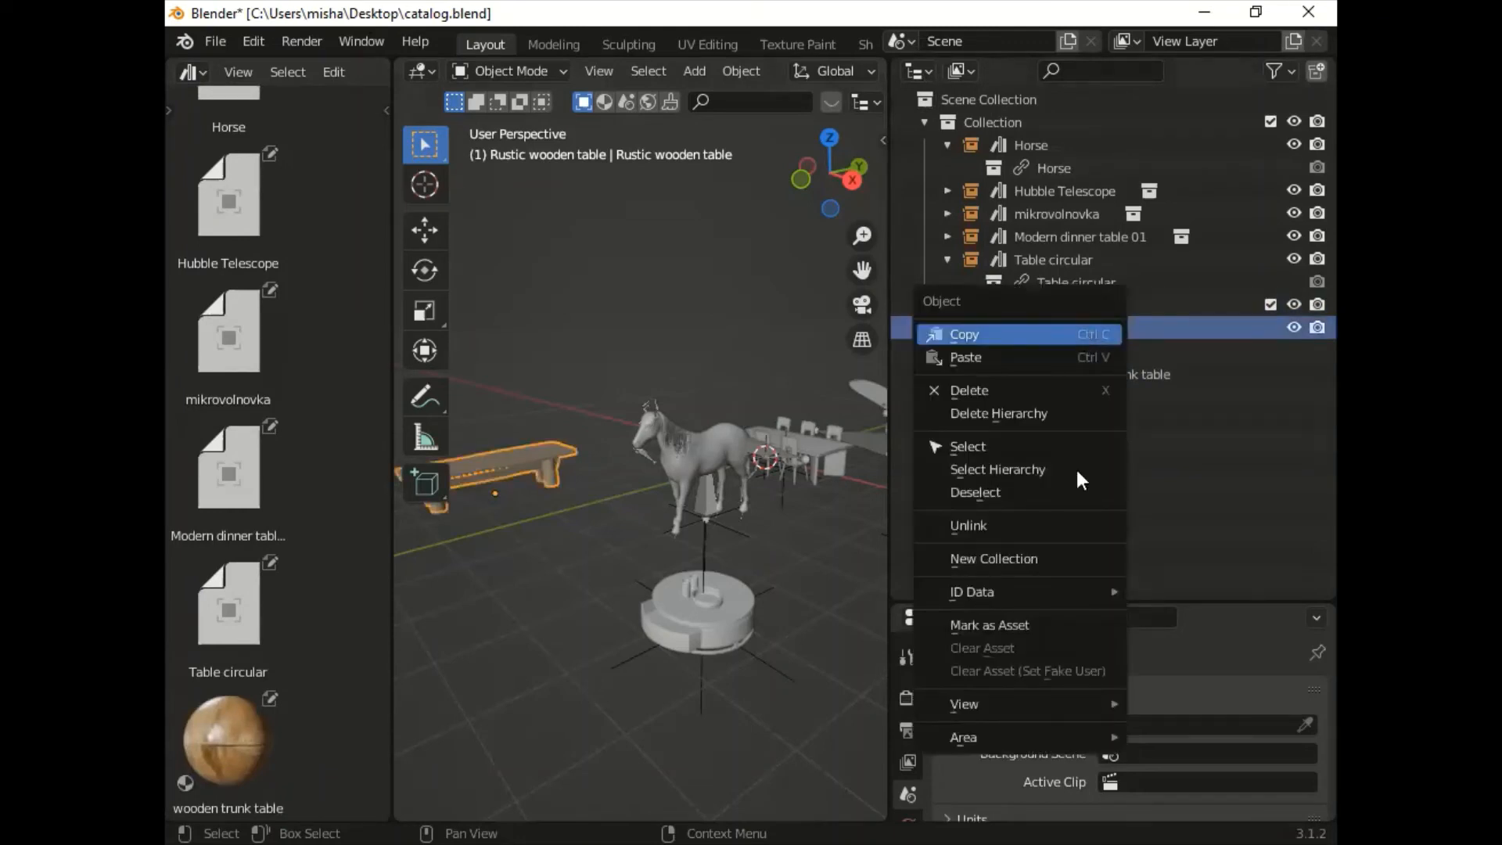
{"action": "left_click", "coordinate": [1066, 624]}
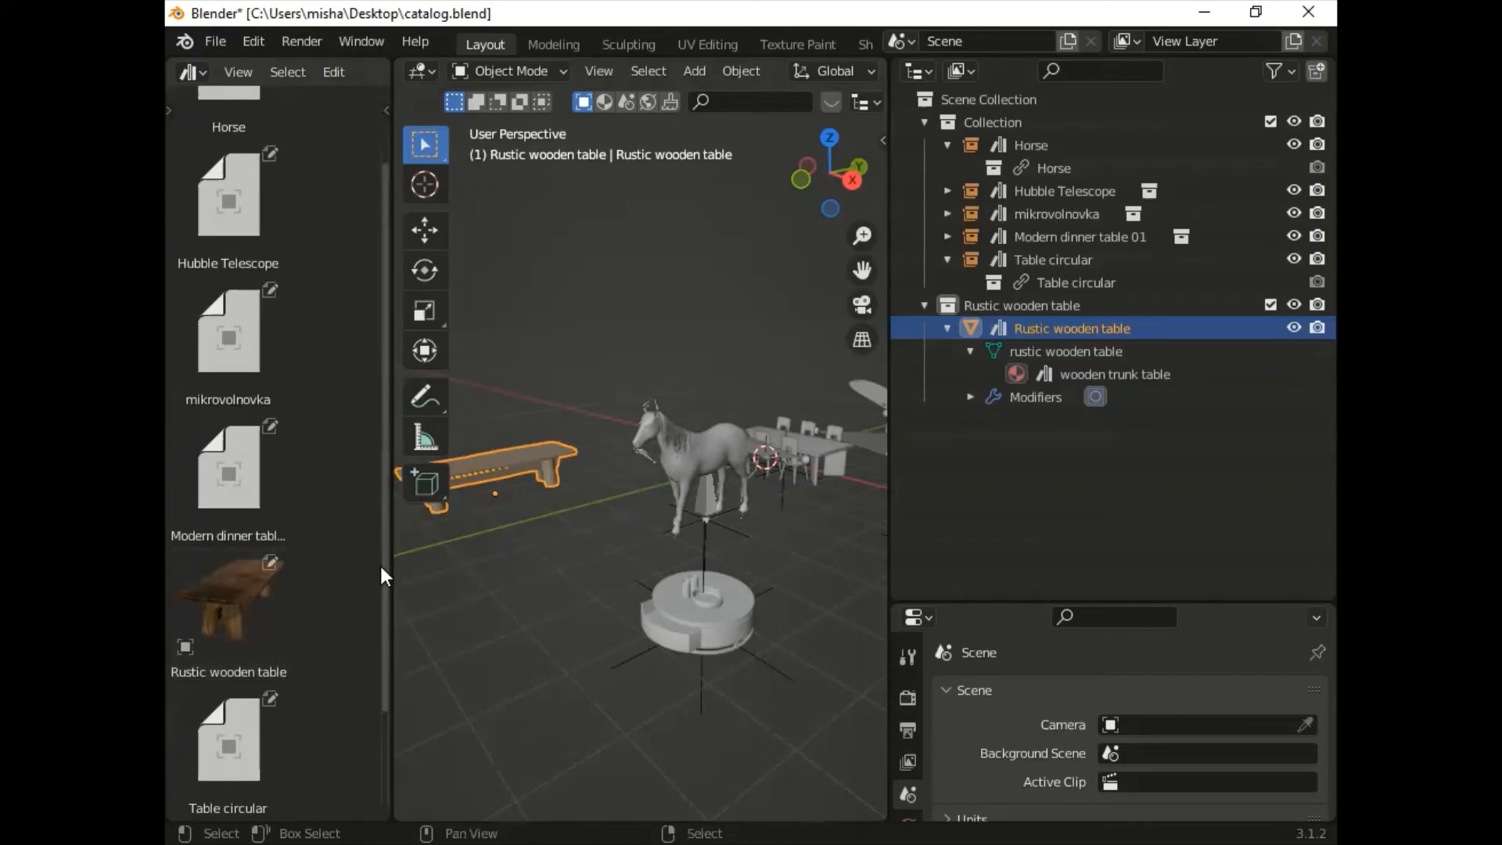
{"action": "scroll", "coordinate": [385, 550], "scroll_direction": "down", "scroll_amount": 2}
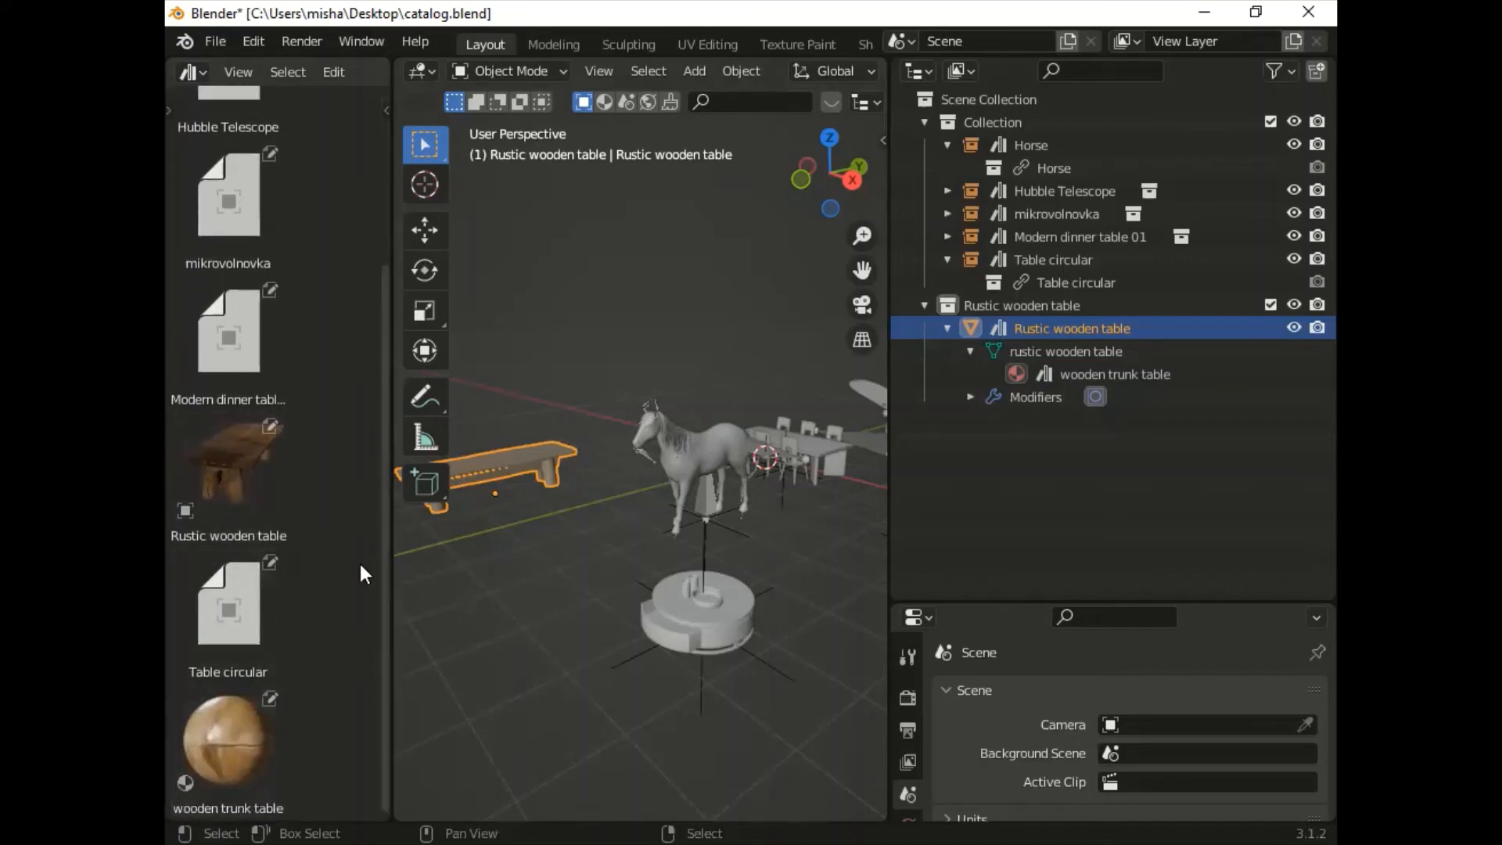
Step: Widen the Asset Browser, assign Rustic wooden table to the mebel catalog under objects, and save catalog.blend
{"action": "left_click_drag", "start_coordinate": [390, 548], "coordinate": [586, 540]}
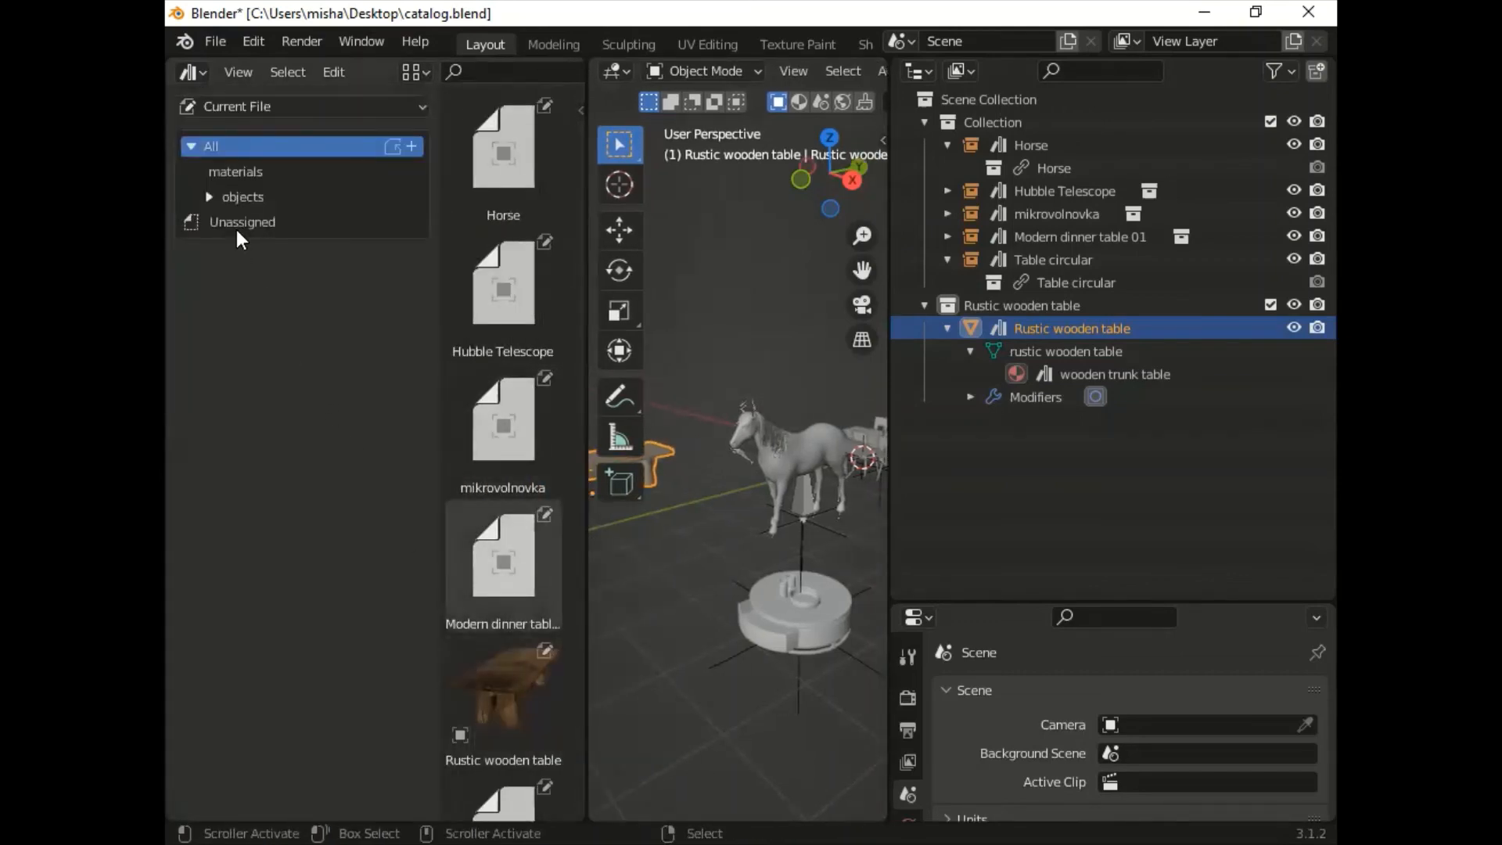
{"action": "left_click", "coordinate": [204, 195]}
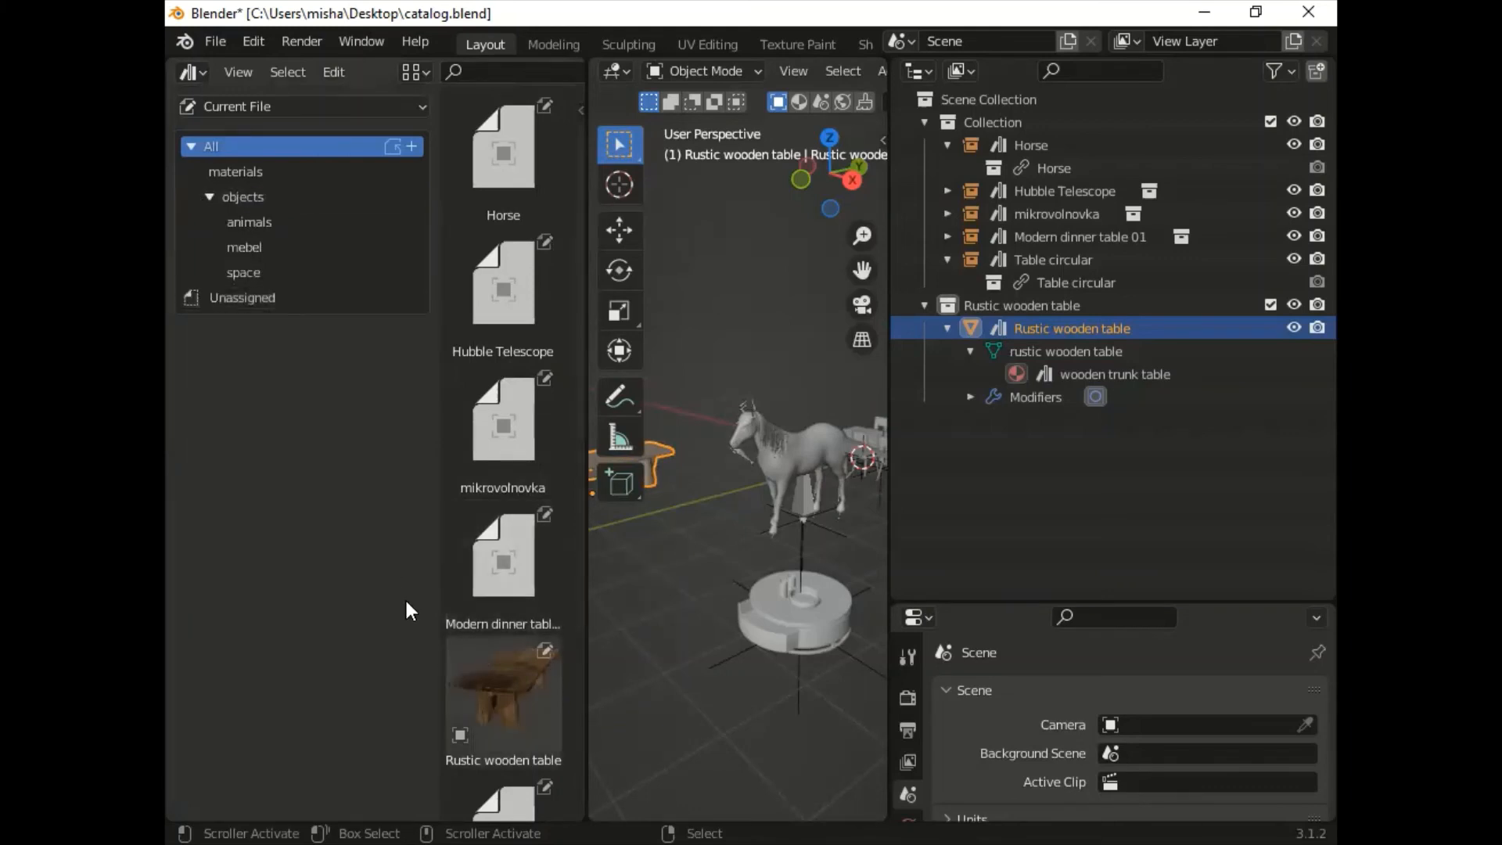
{"action": "left_click_drag", "start_coordinate": [500, 689], "coordinate": [260, 247]}
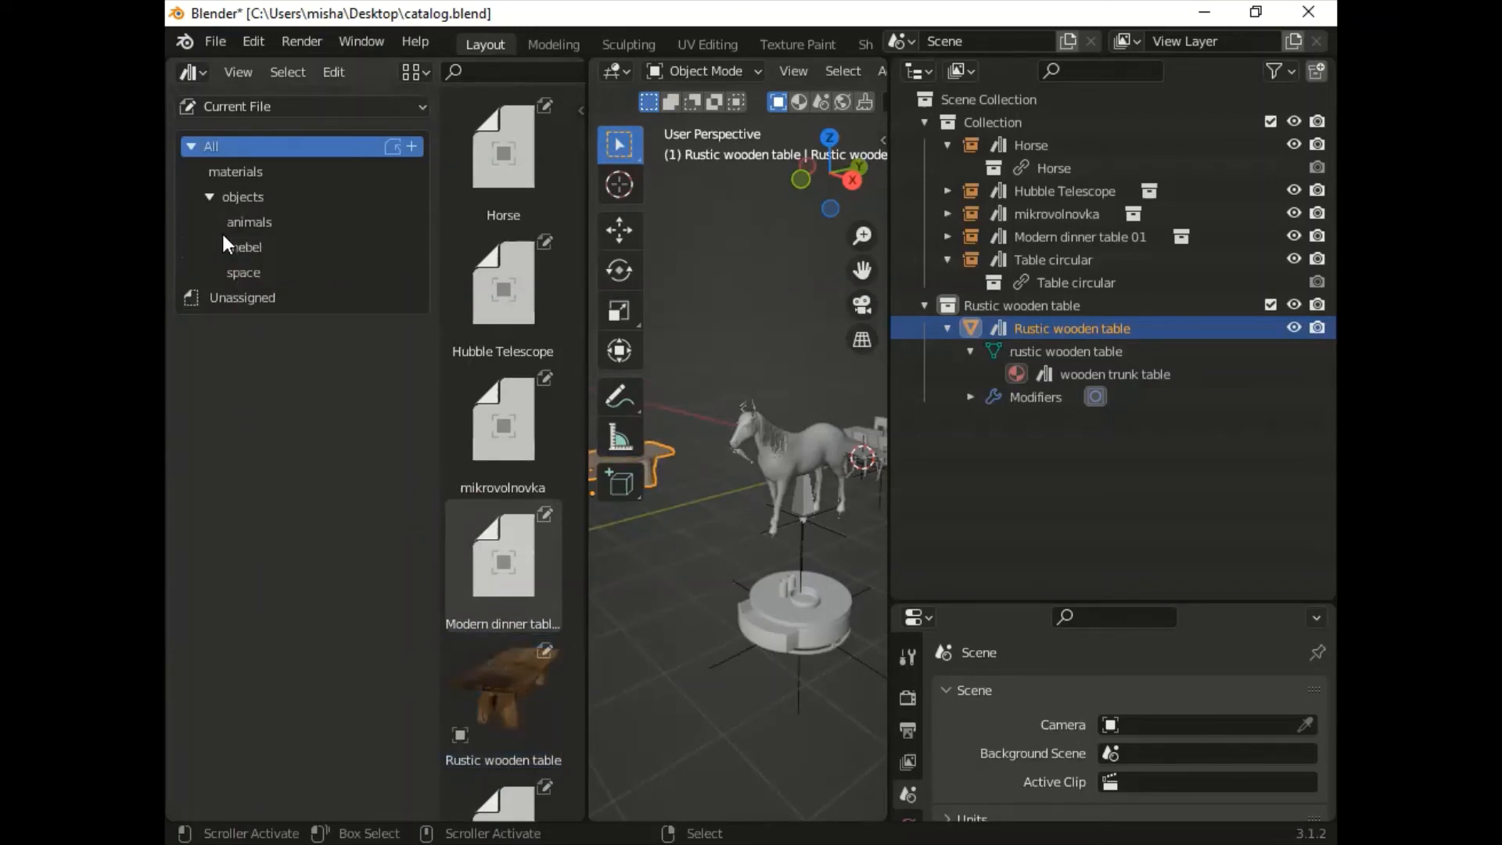
{"action": "key", "text": "ctrl+s"}
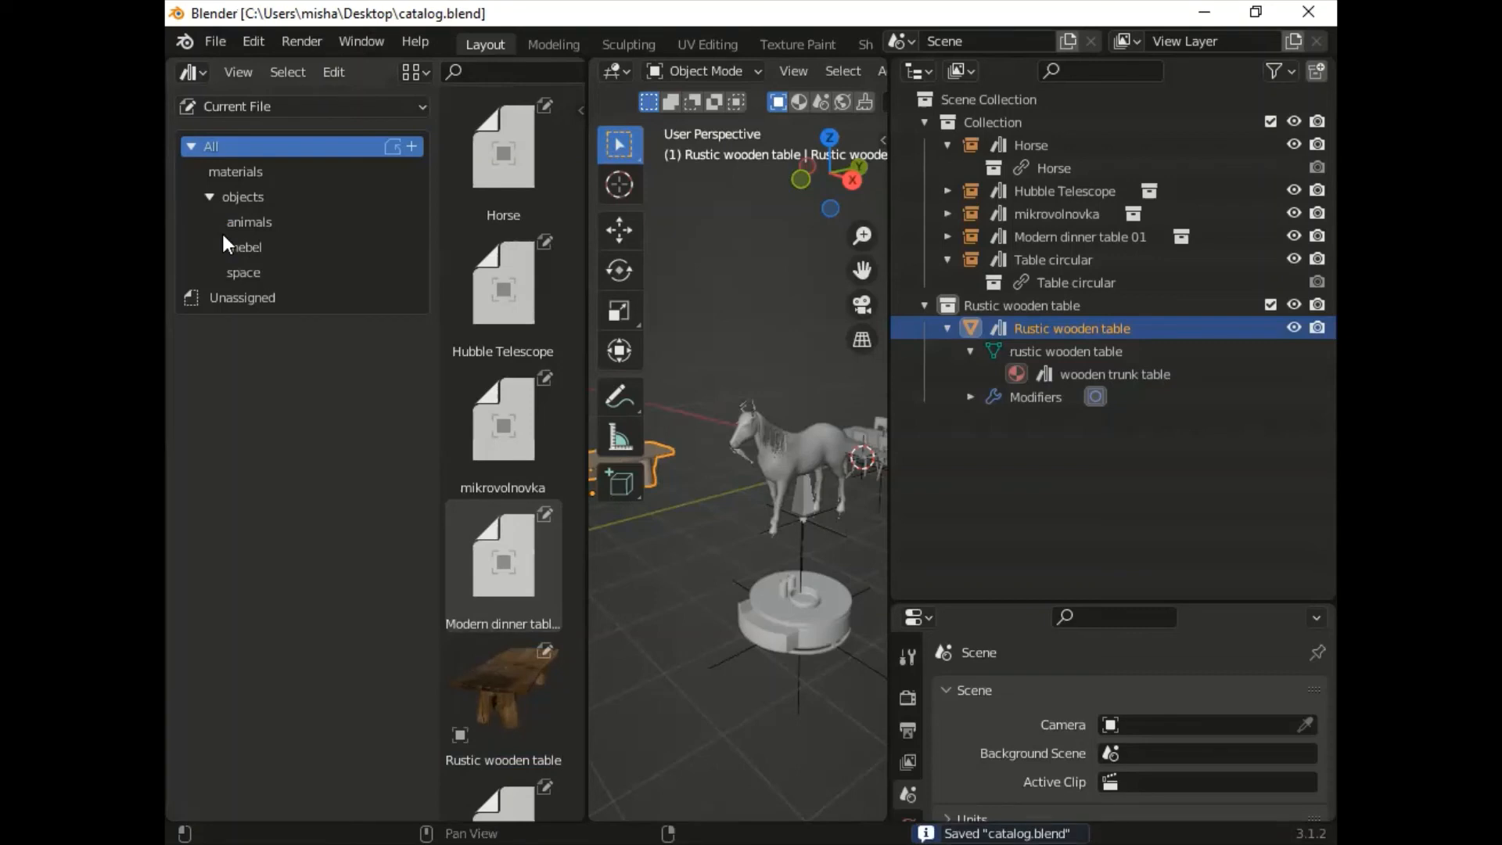
Step: Add the catalog folder on the Desktop as a new asset library in the file path preferences
{"action": "left_click", "coordinate": [251, 44]}
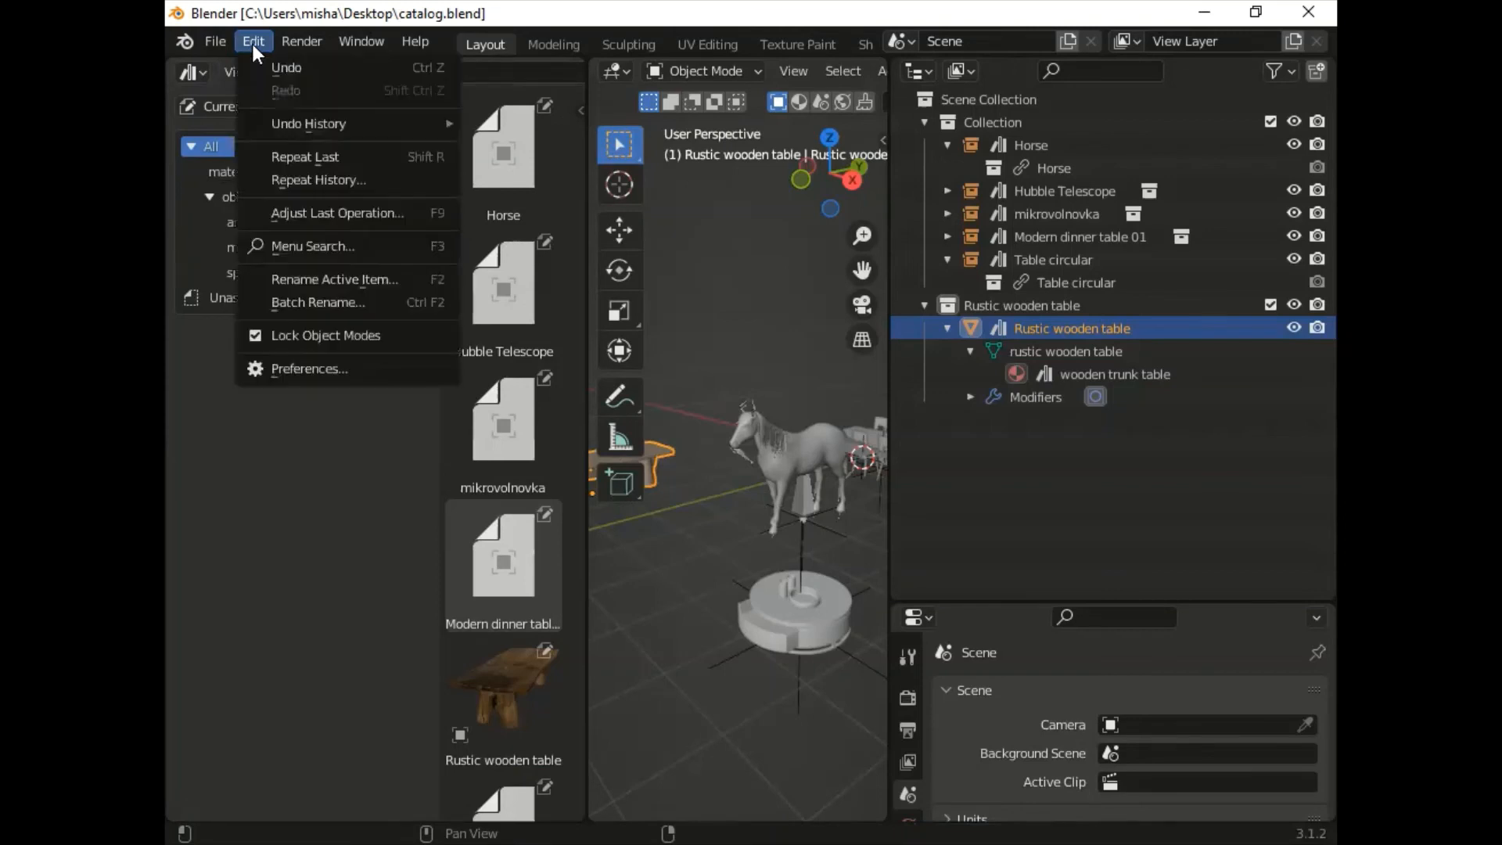
{"action": "left_click", "coordinate": [291, 369]}
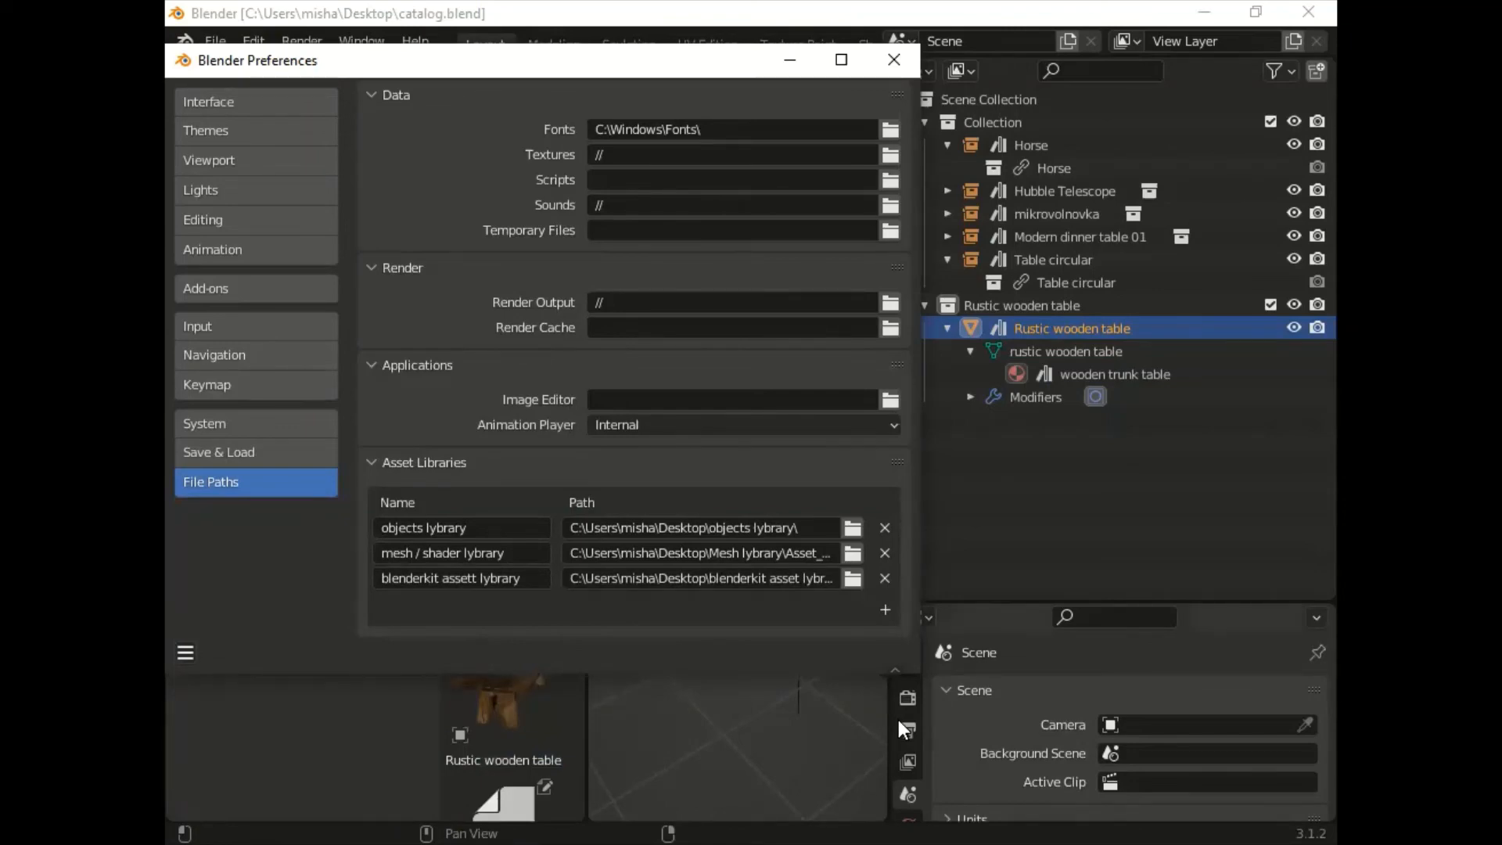
{"action": "left_click", "coordinate": [884, 609]}
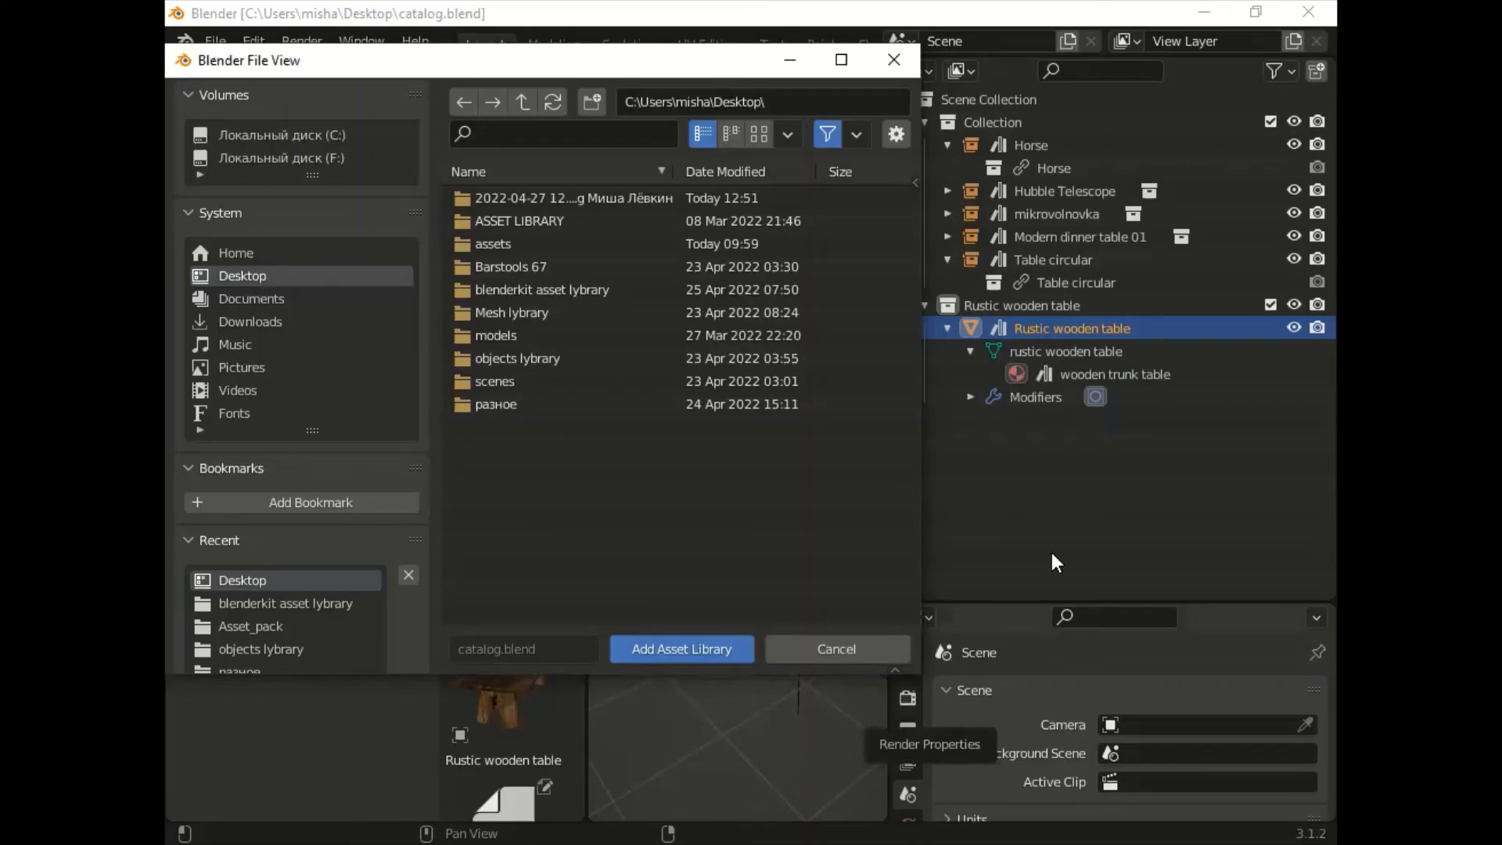
{"action": "left_click", "coordinate": [832, 313]}
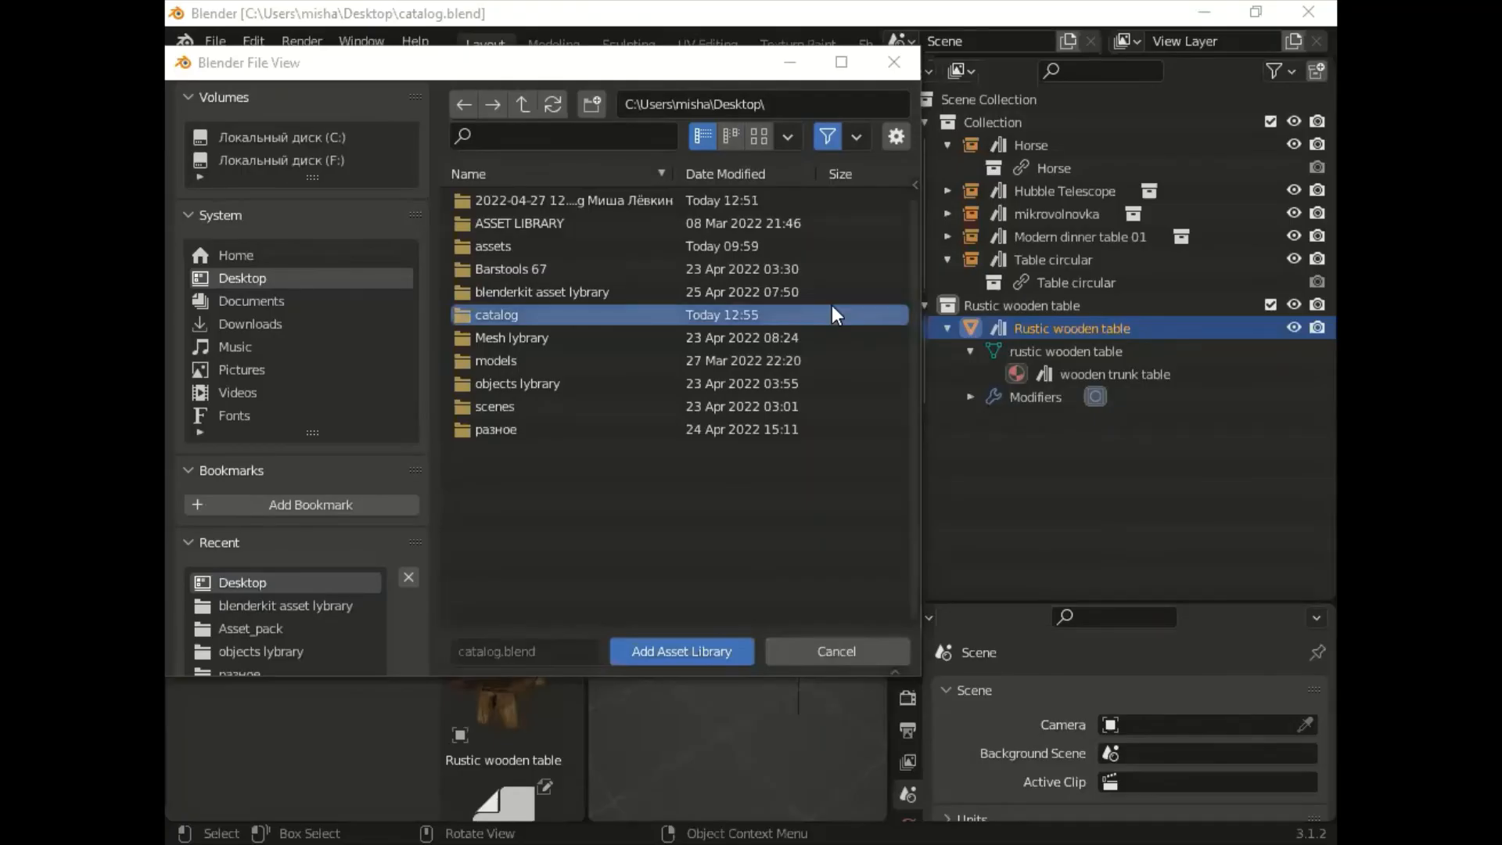
{"action": "double_click", "coordinate": [510, 318]}
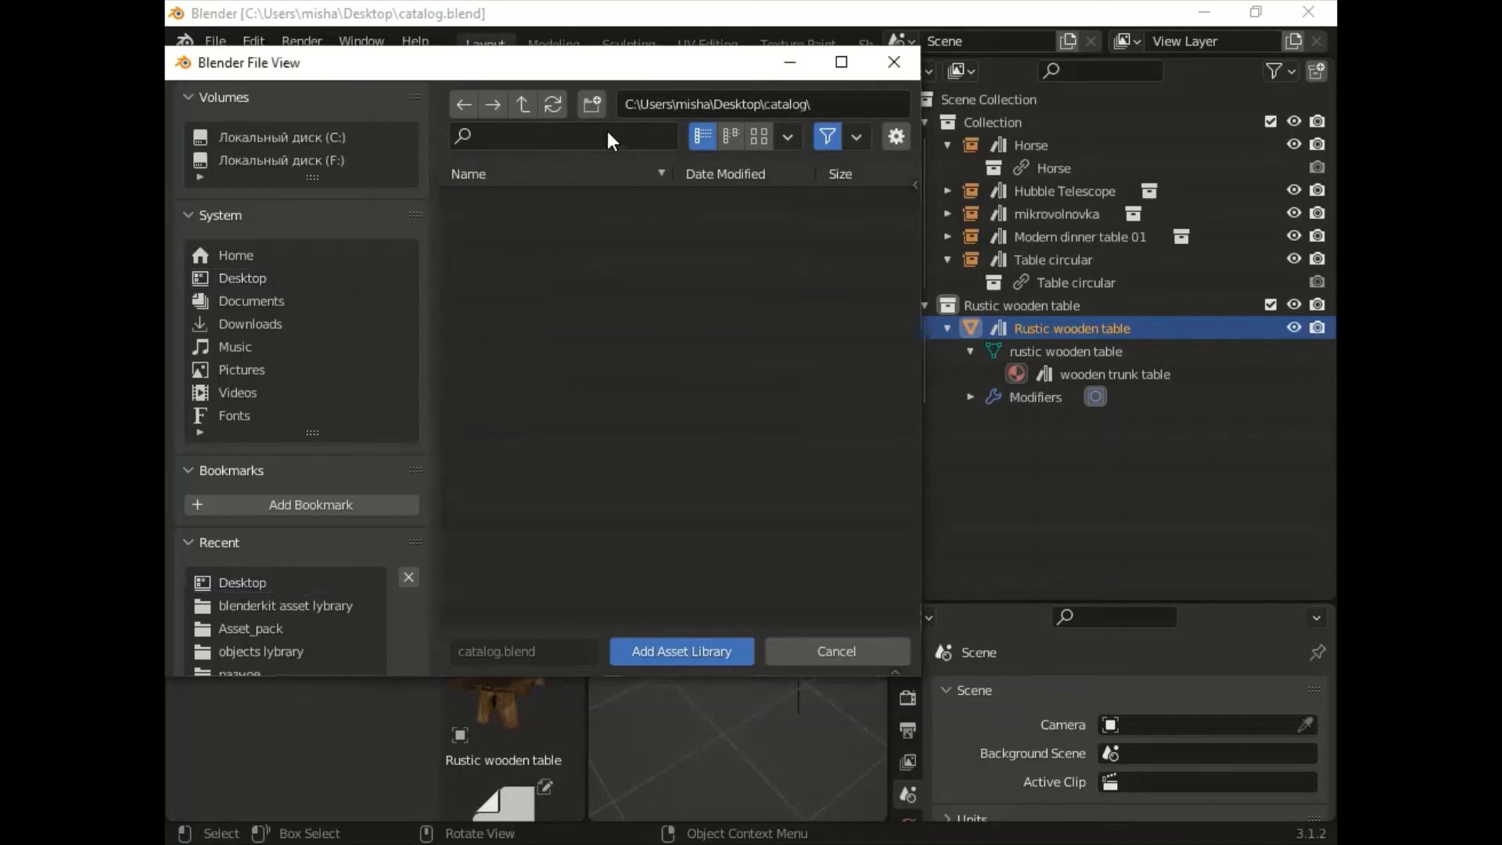
{"action": "left_click", "coordinate": [517, 109]}
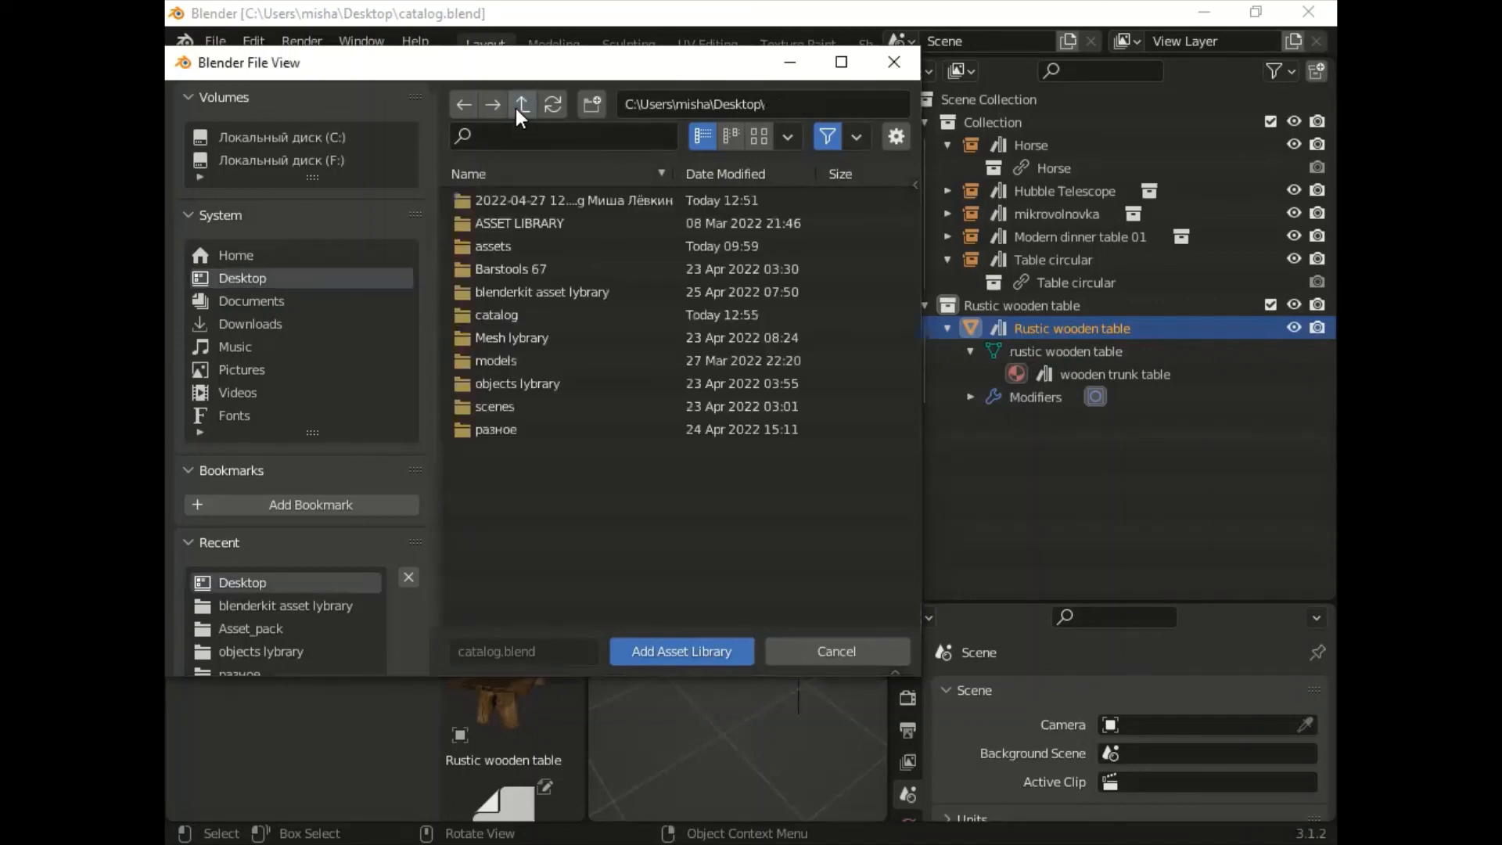
{"action": "left_click", "coordinate": [500, 314]}
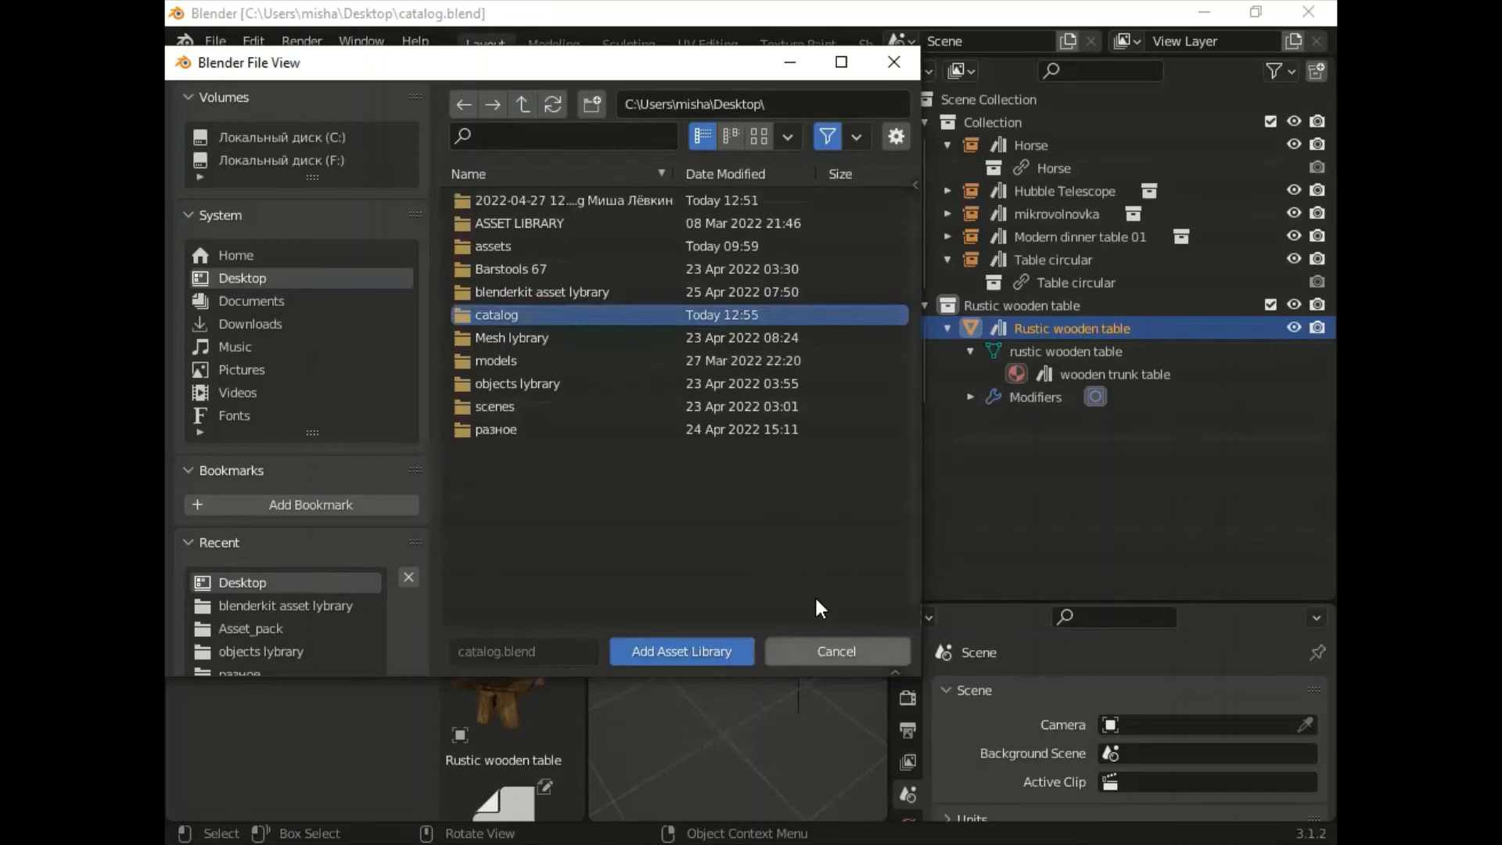
{"action": "key", "text": "Return"}
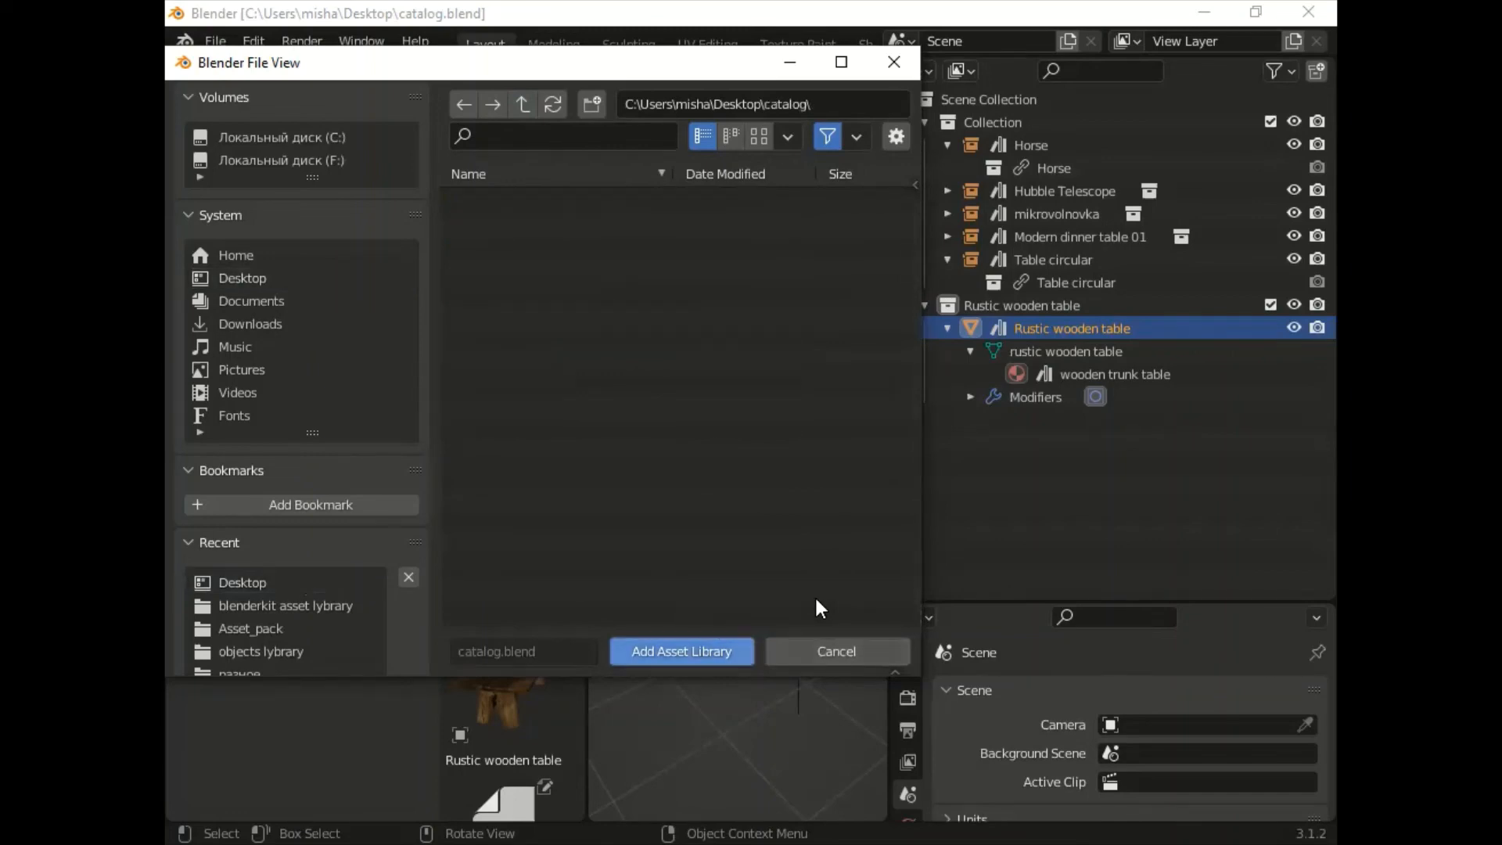
{"action": "key", "text": "Return"}
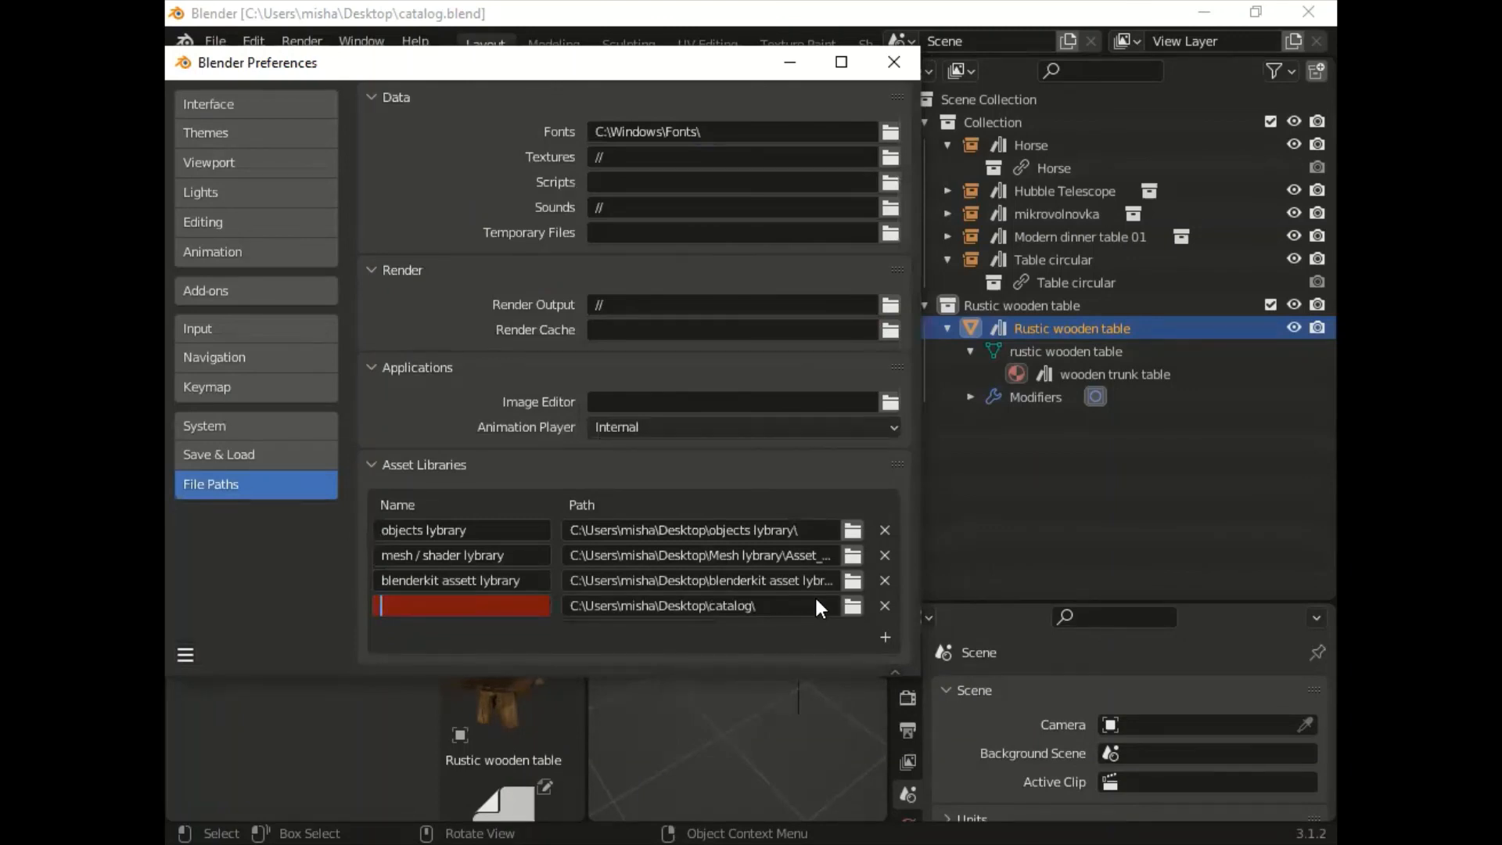
Step: Name the new asset library catalog, save the preferences and close them
{"action": "type", "text": "catalog"}
{"action": "key", "text": "Return"}
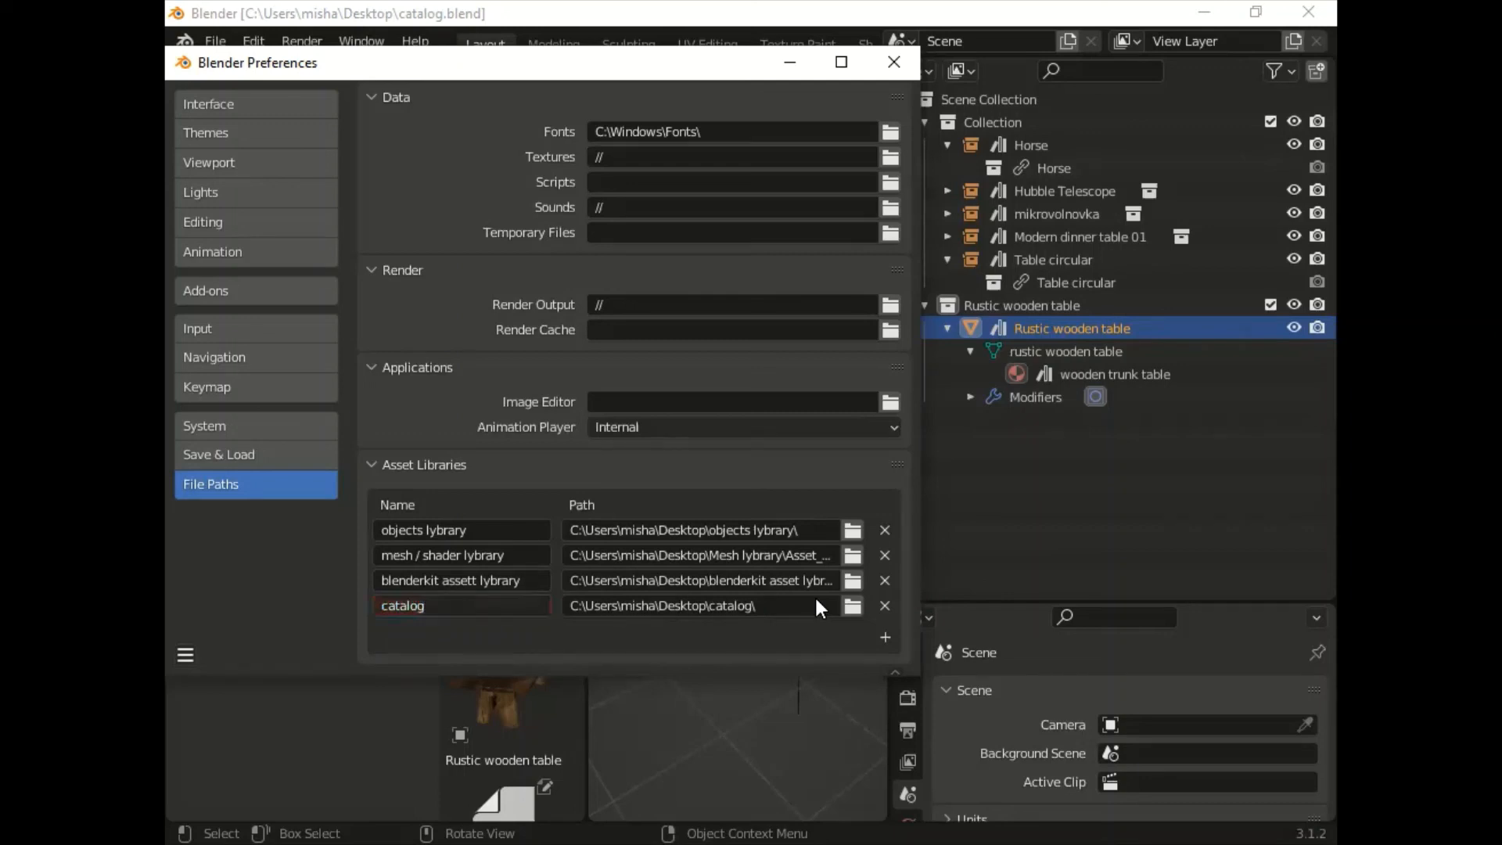
{"action": "left_click", "coordinate": [185, 654]}
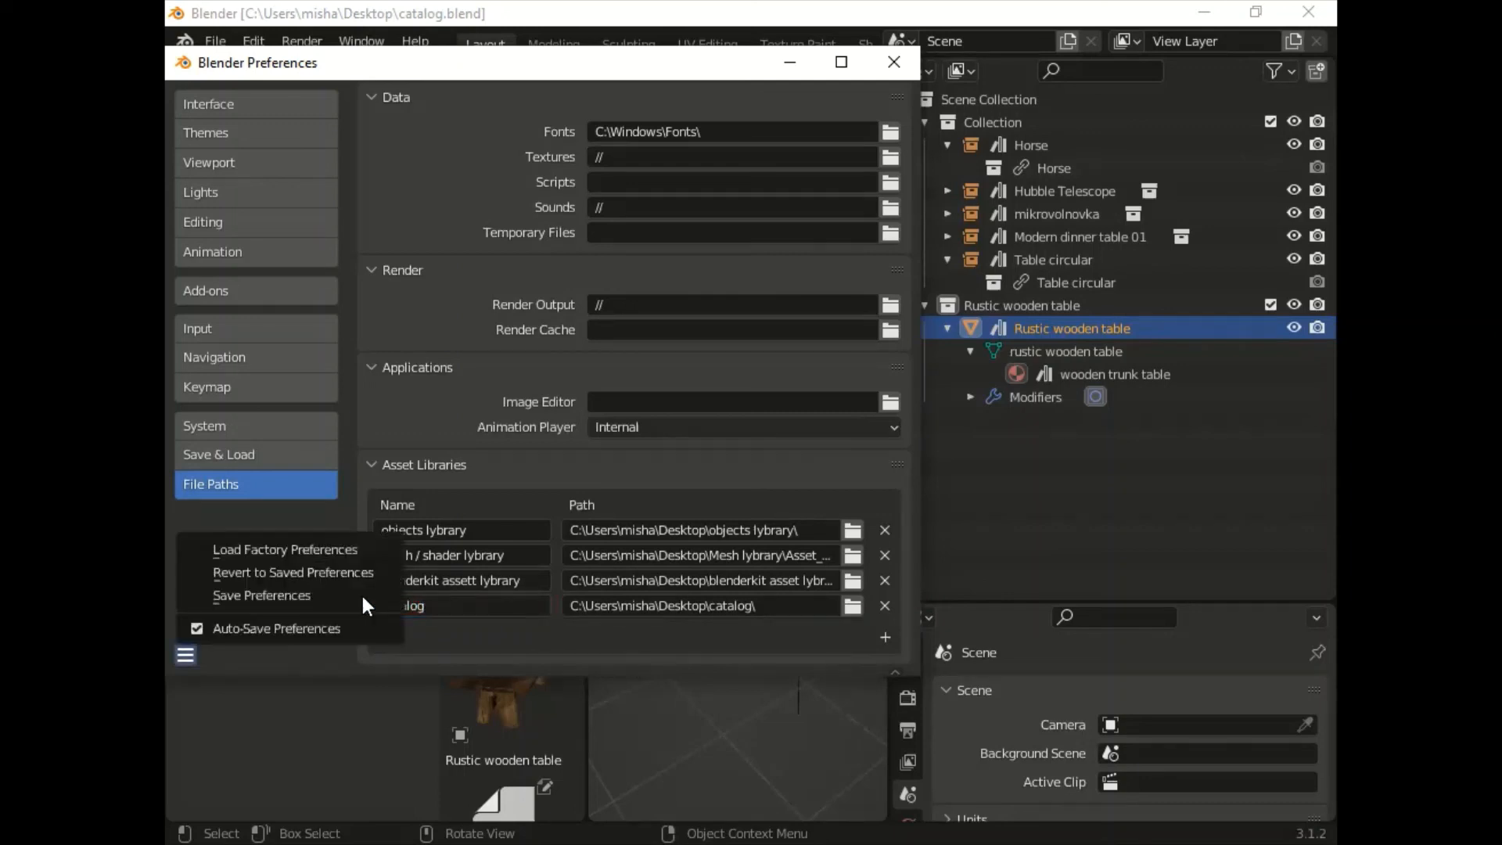
{"action": "left_click", "coordinate": [240, 595]}
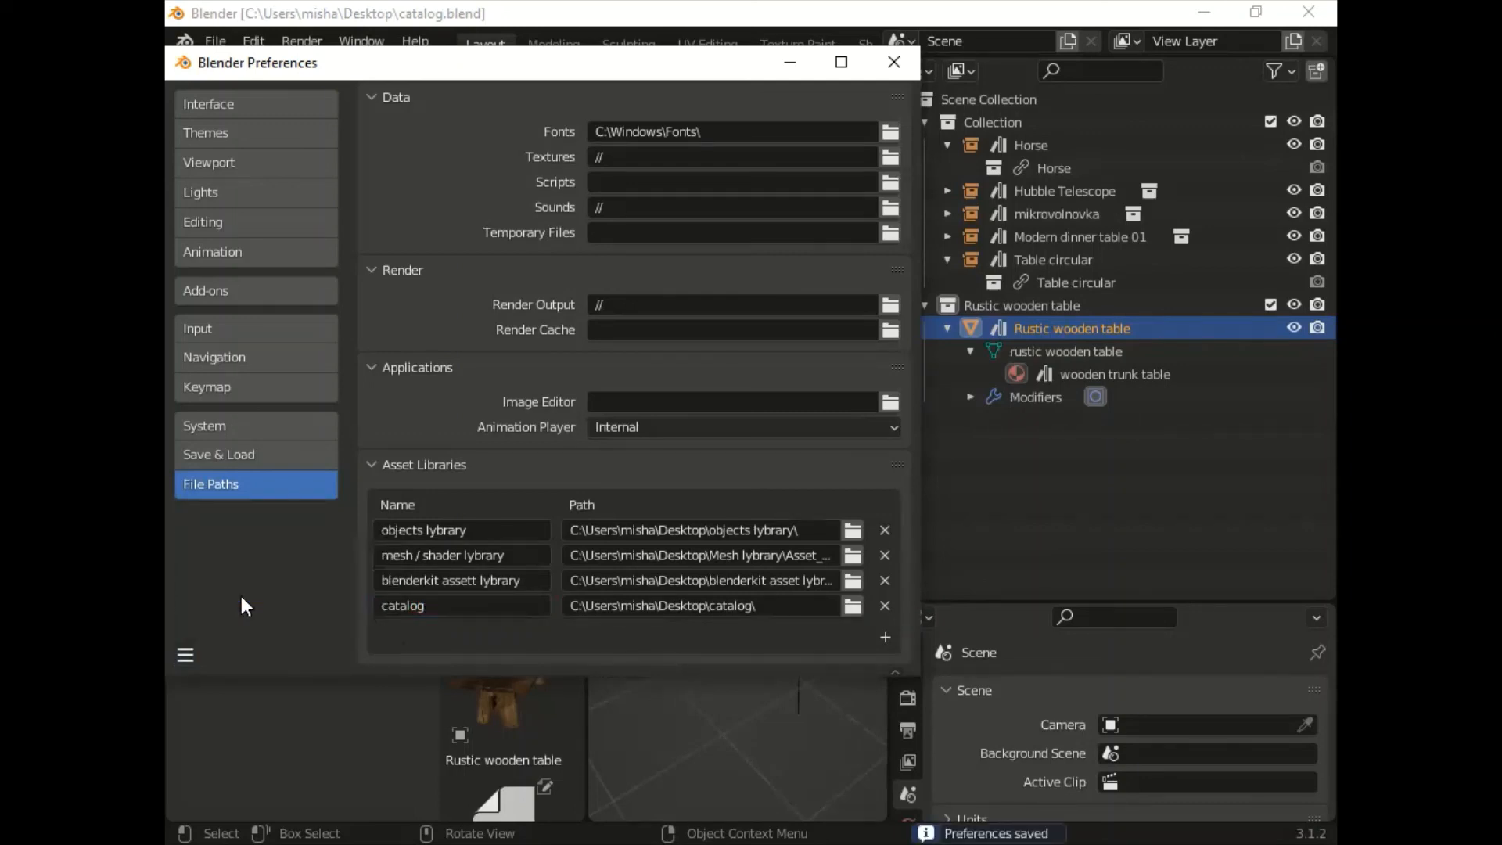
{"action": "left_click", "coordinate": [892, 63]}
Step: Create a new file from the General template
{"action": "left_click", "coordinate": [216, 42]}
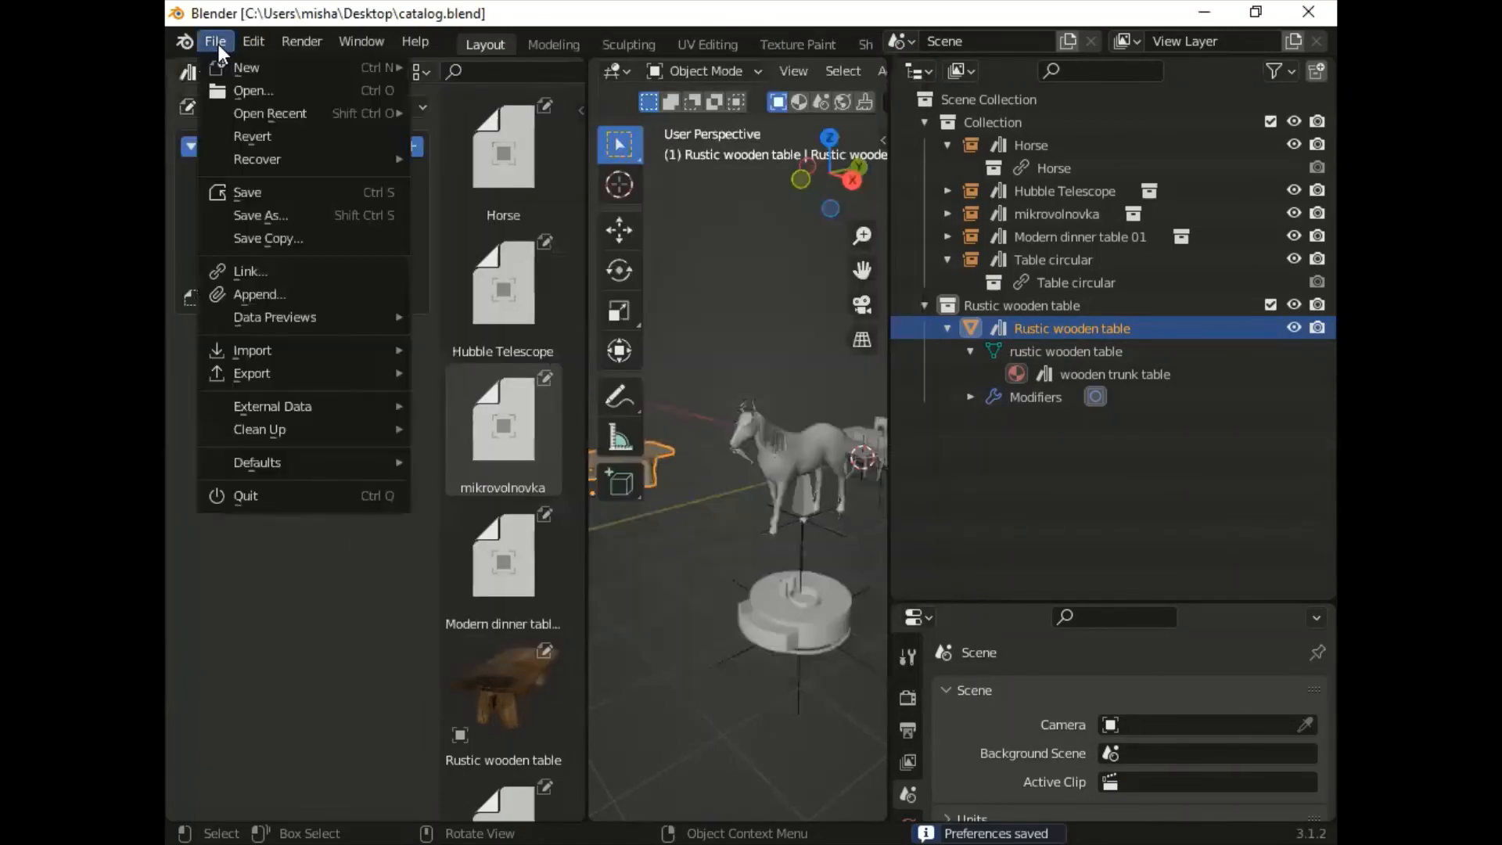
{"action": "mouse_move", "coordinate": [241, 72]}
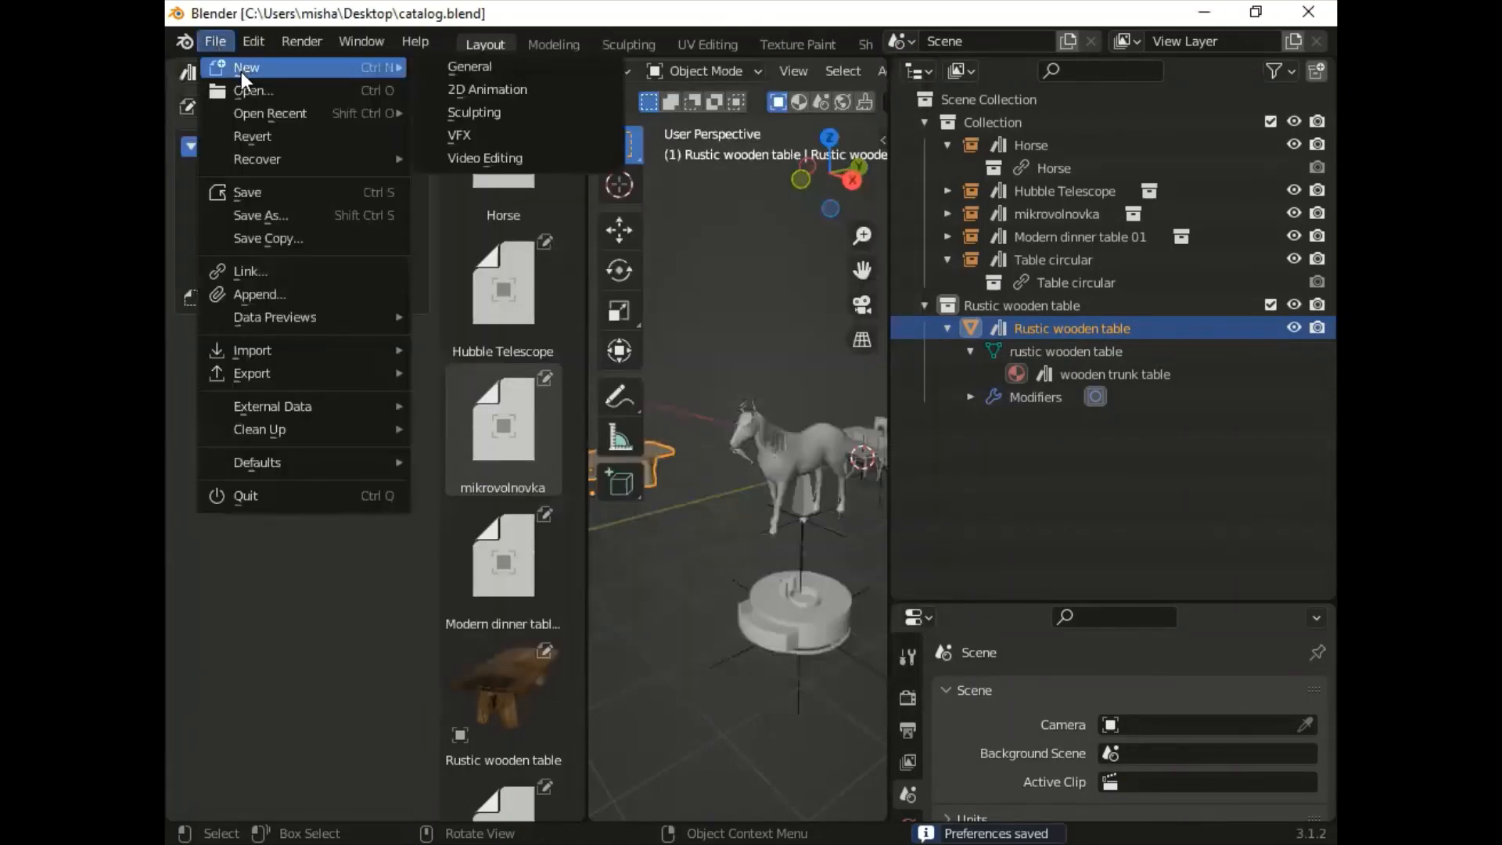
{"action": "left_click", "coordinate": [477, 66]}
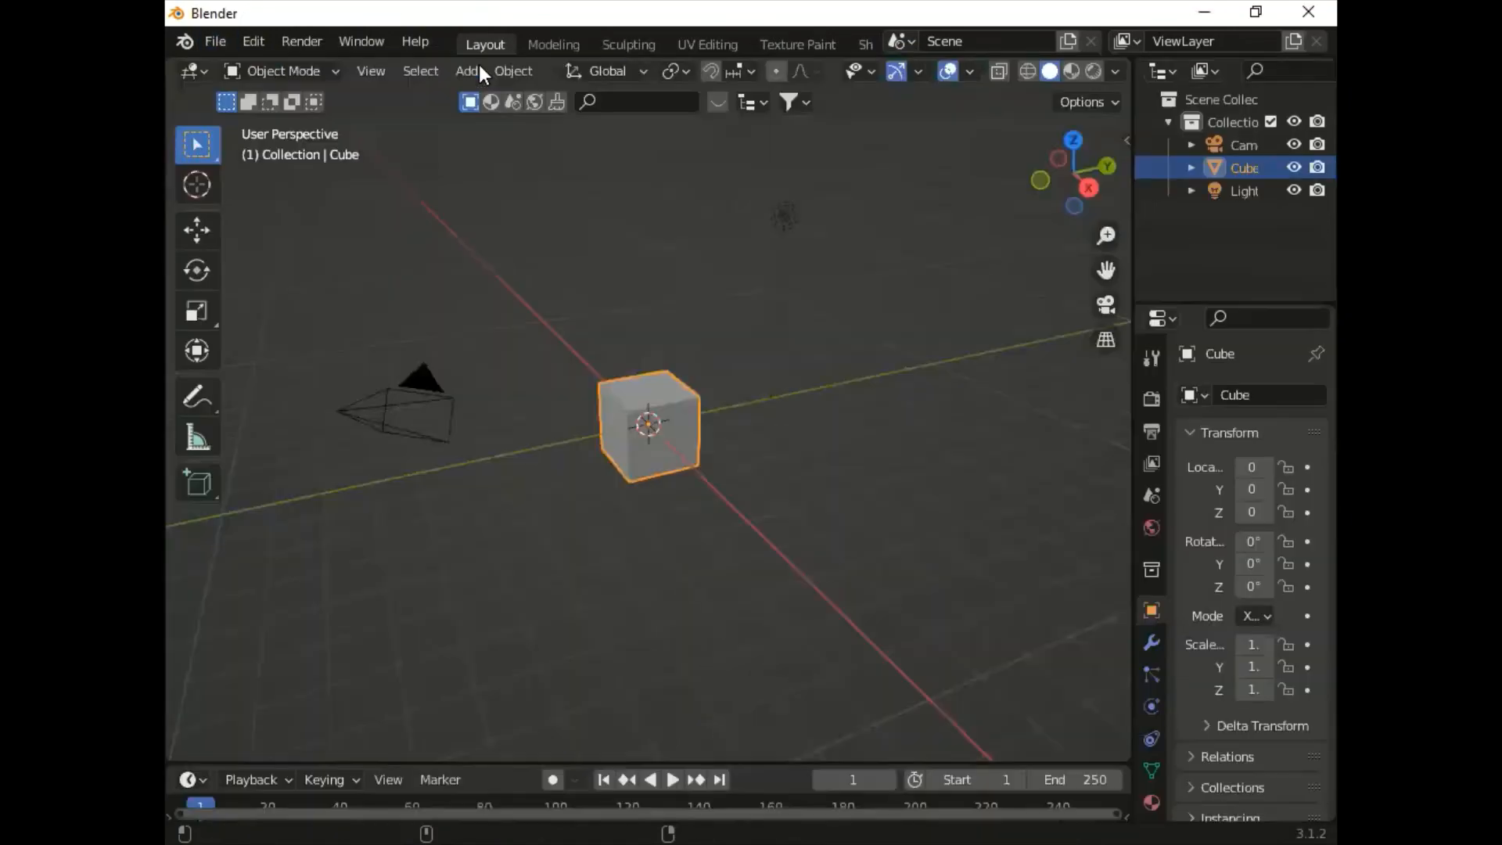
Step: Change the 3D viewport into an Asset Browser and show the assets of the catalog library
{"action": "left_click", "coordinate": [206, 67]}
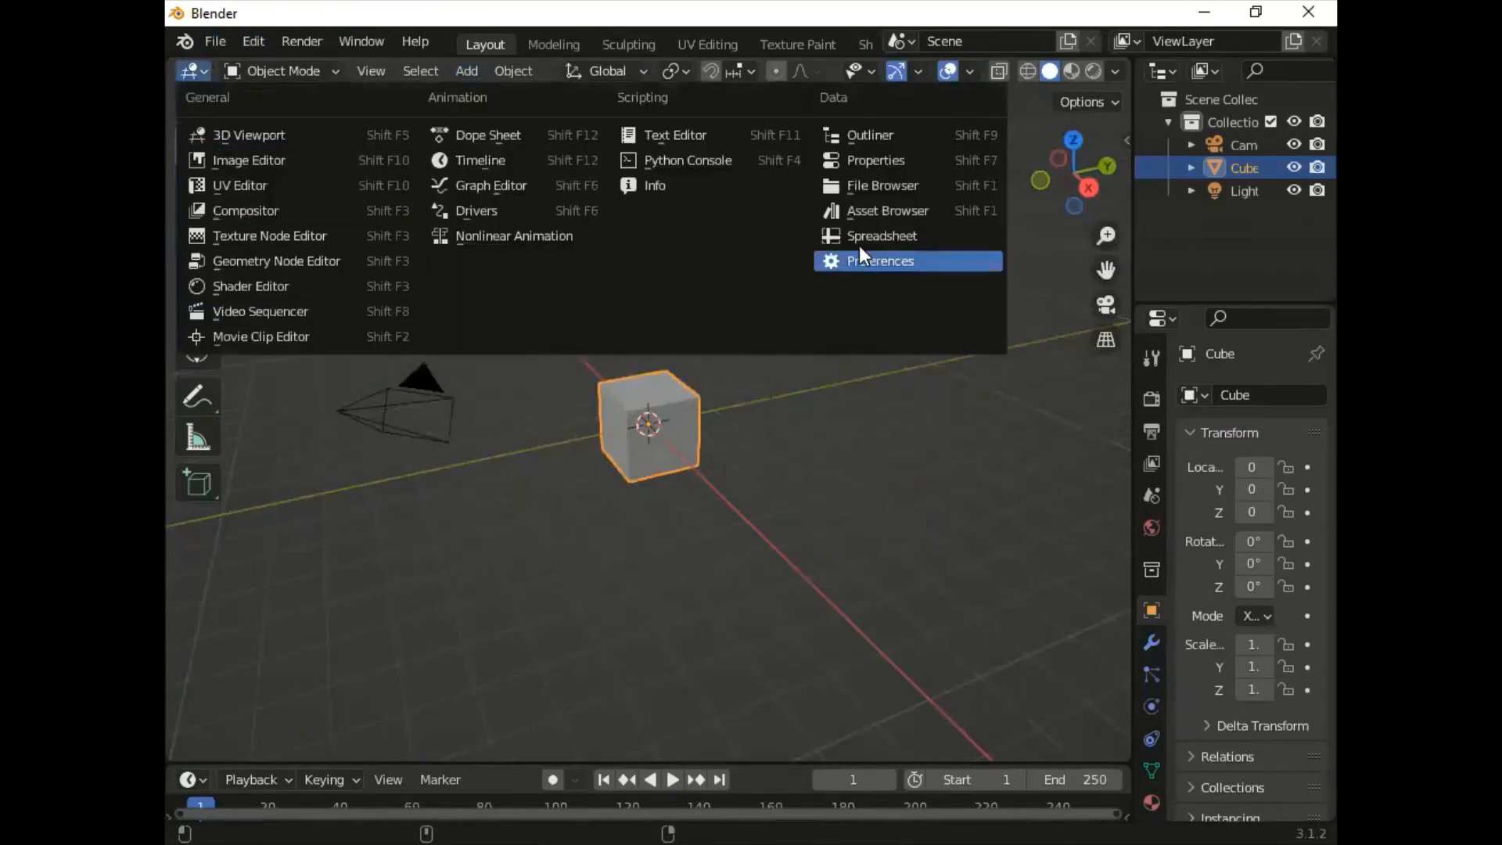
{"action": "left_click", "coordinate": [865, 211]}
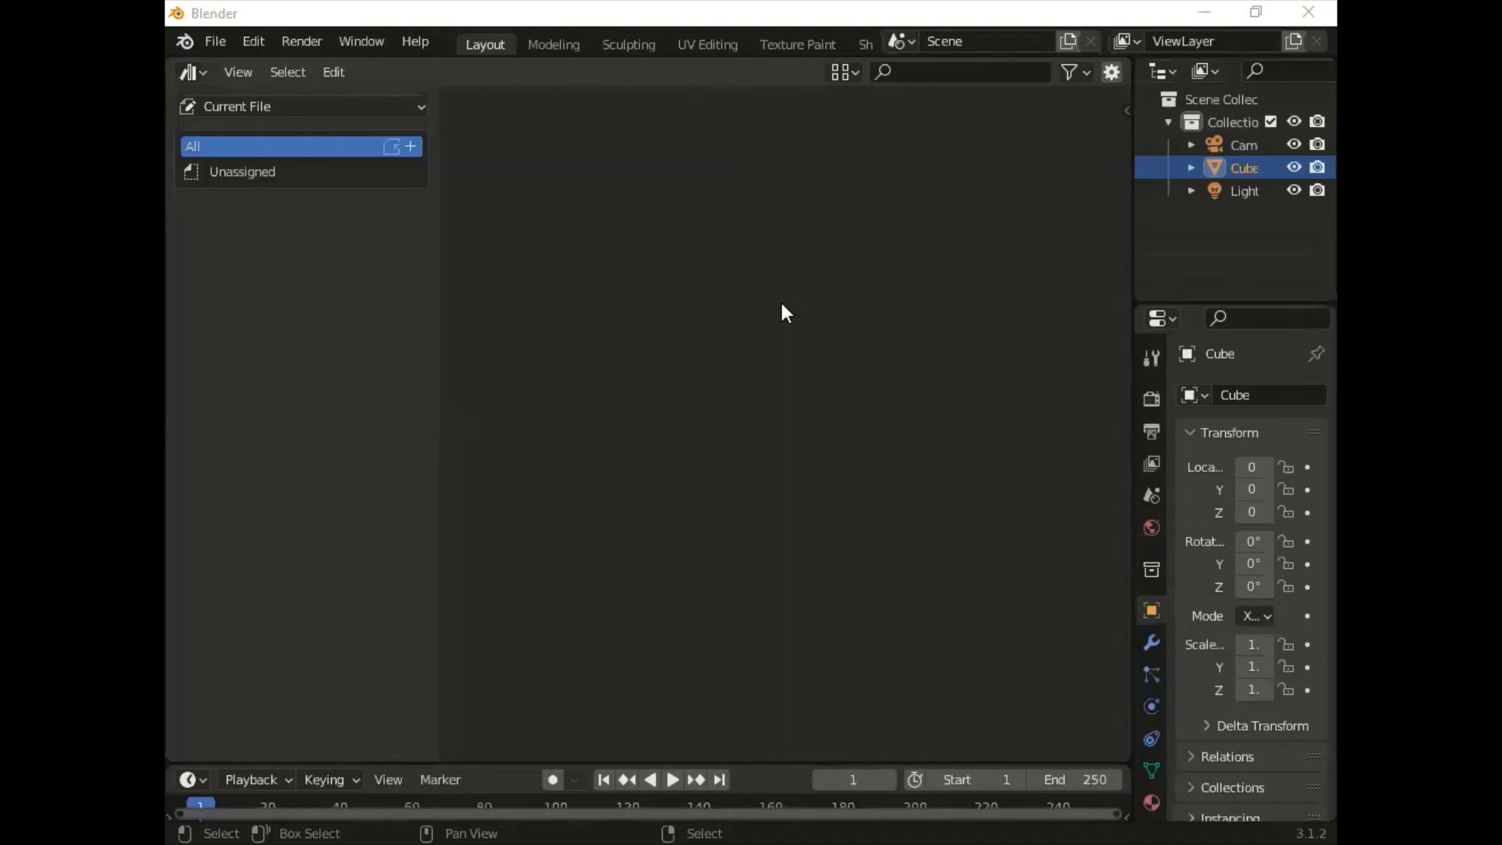
{"action": "left_click", "coordinate": [416, 111]}
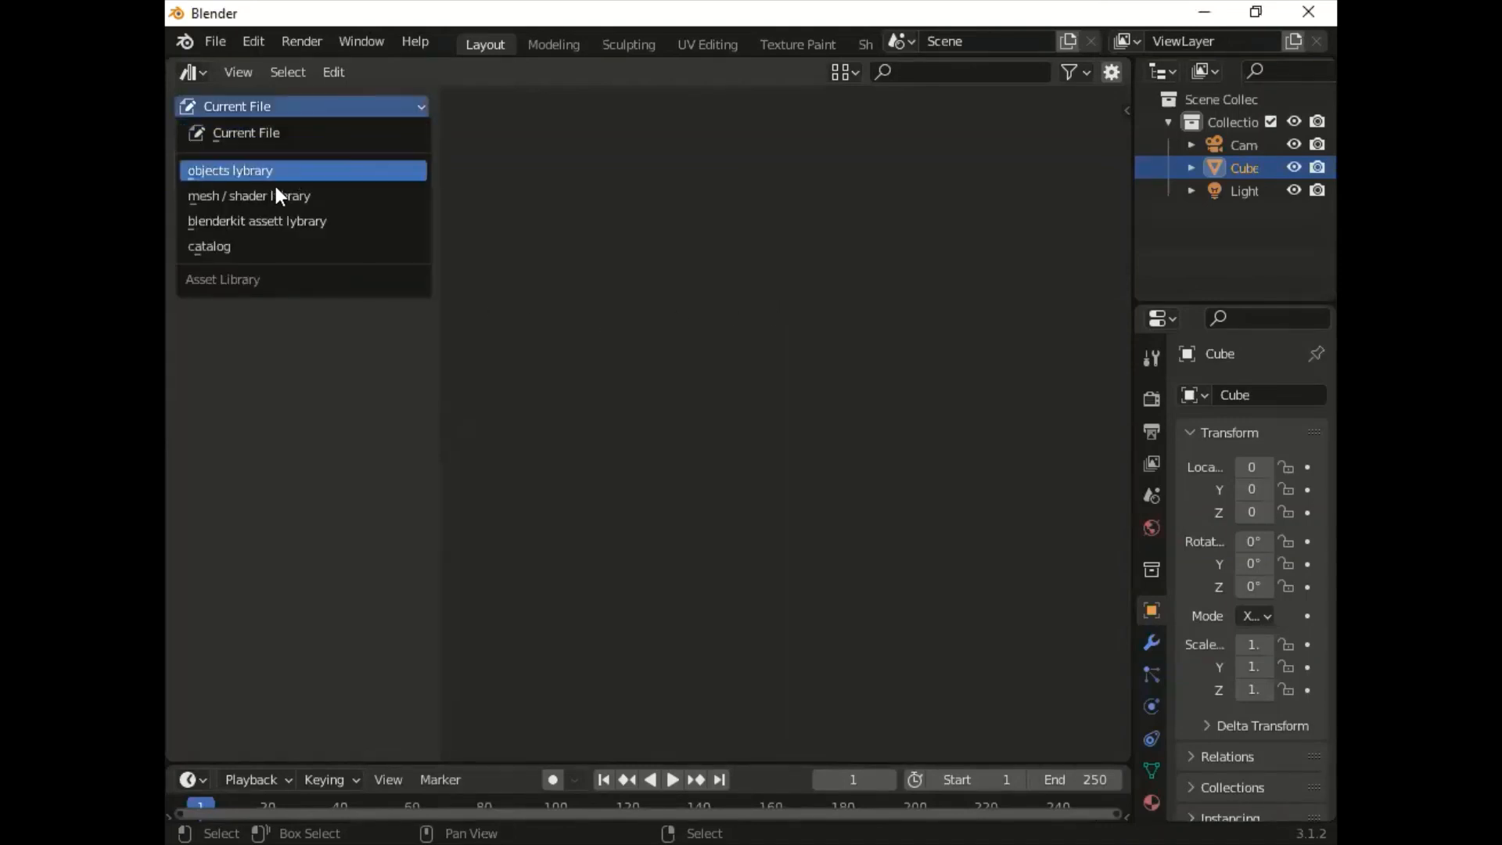
{"action": "left_click", "coordinate": [221, 247]}
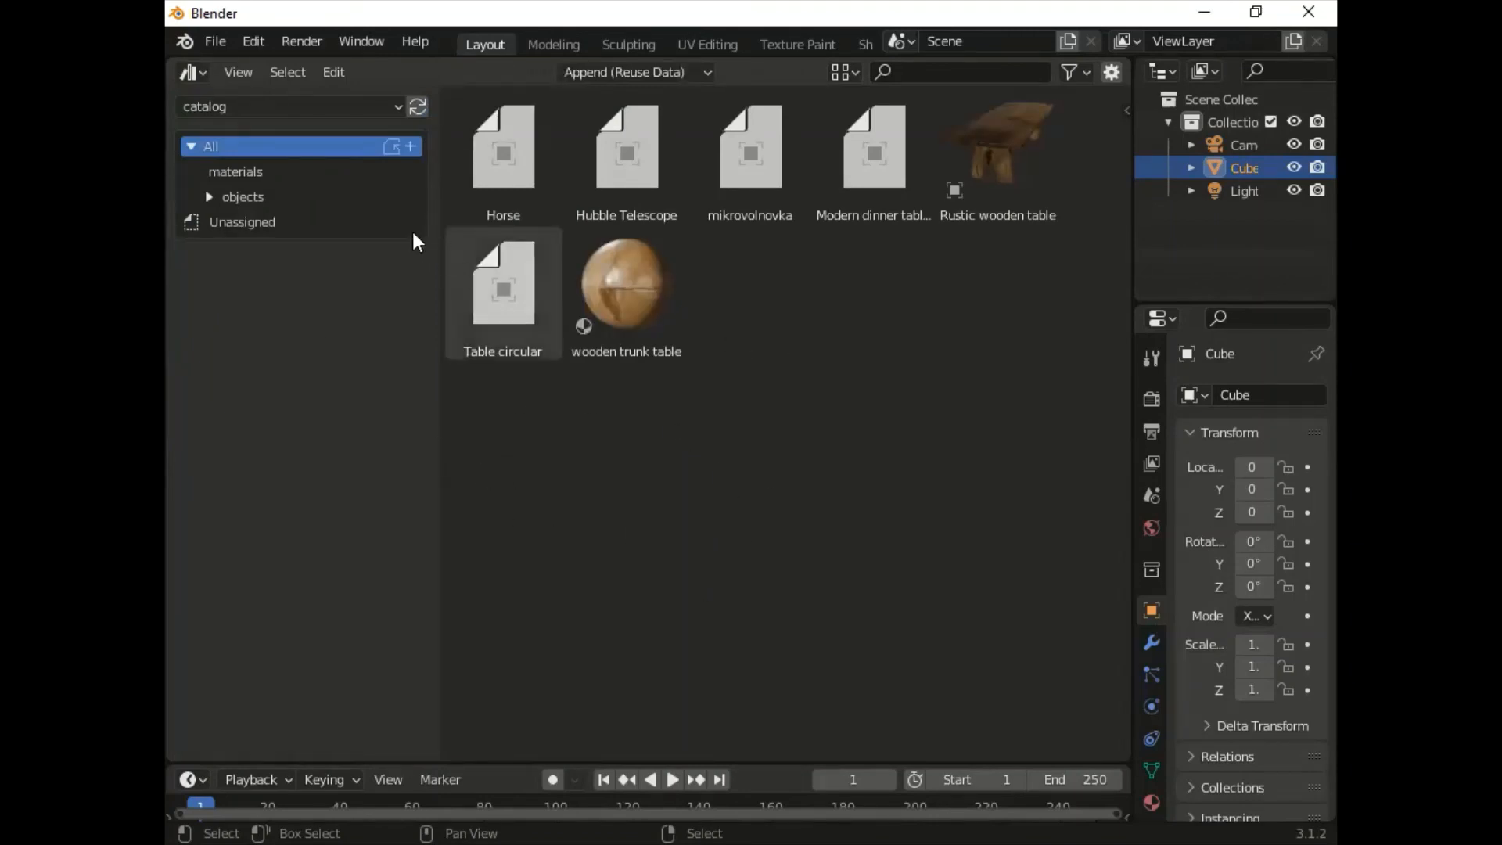
Step: Switch the Asset Browser to the mesh / shader lybrary and look through its materials and models
{"action": "left_click", "coordinate": [394, 105]}
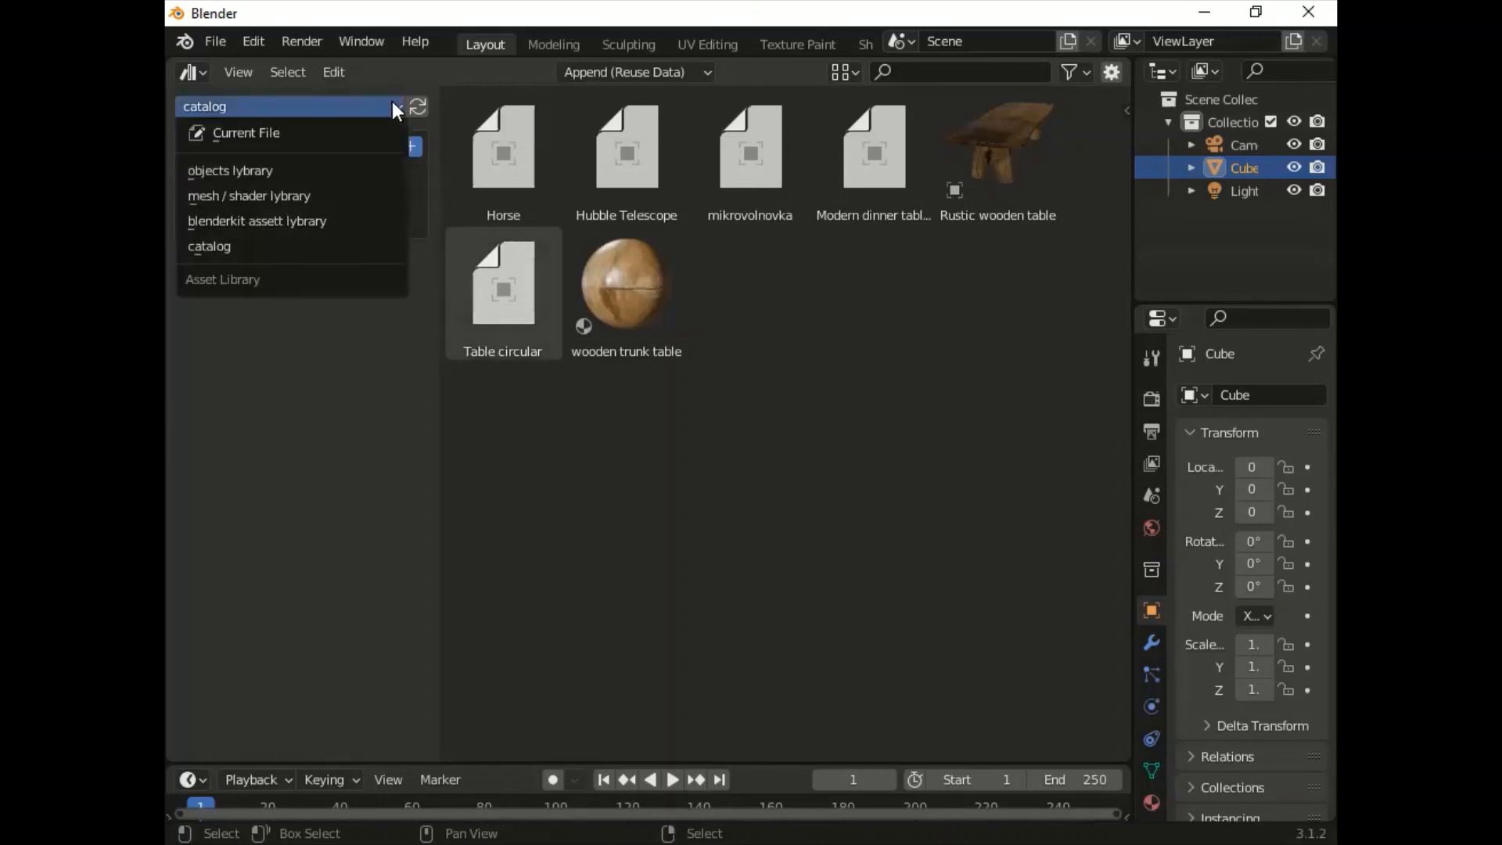
{"action": "left_click", "coordinate": [256, 195]}
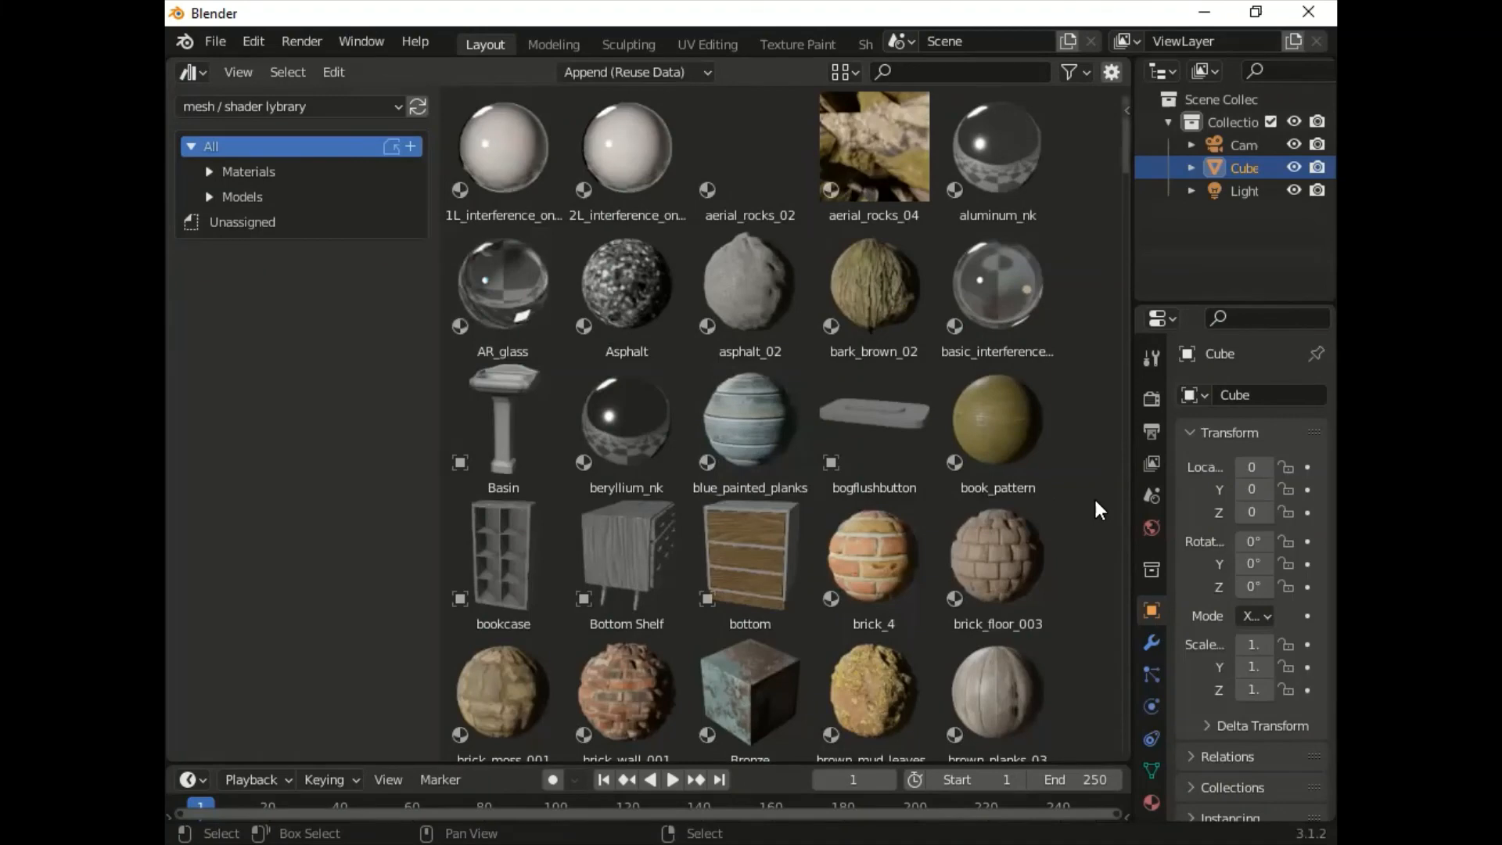
{"action": "scroll", "coordinate": [1095, 501], "scroll_direction": "down", "scroll_amount": 6}
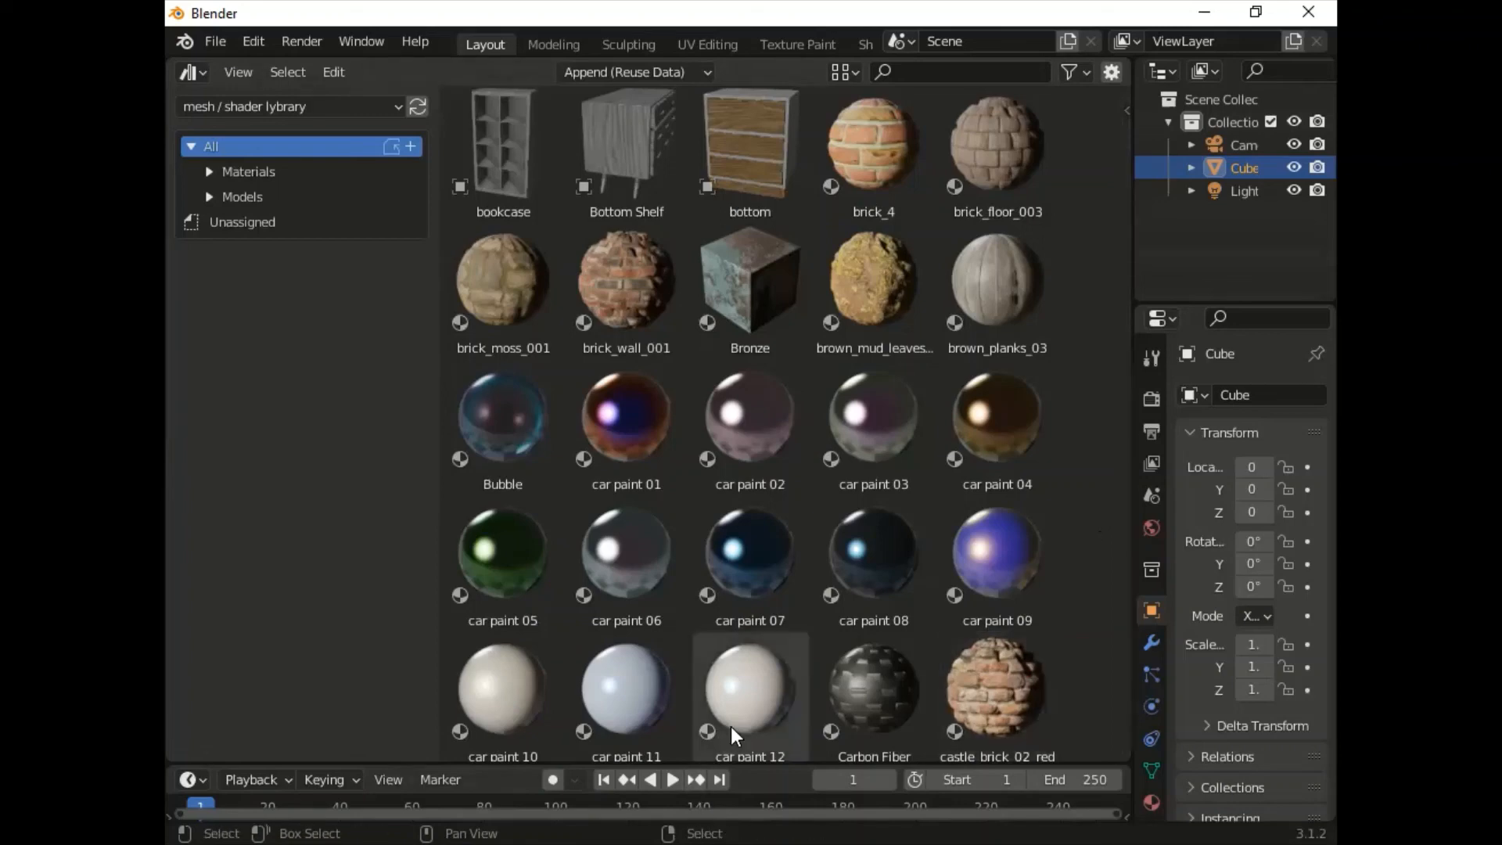
{"action": "key", "text": "alt+Tab"}
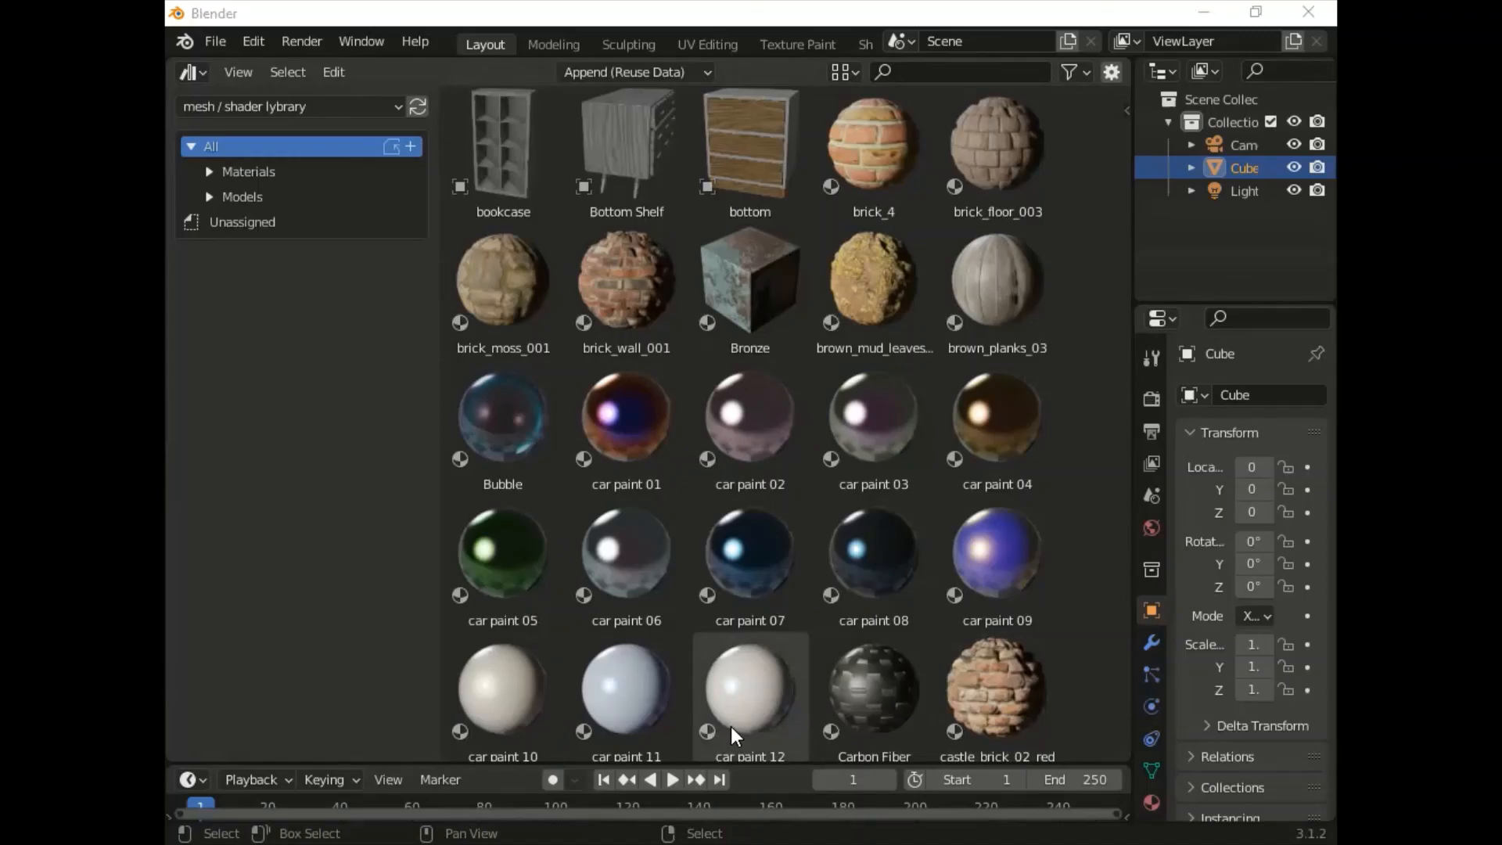